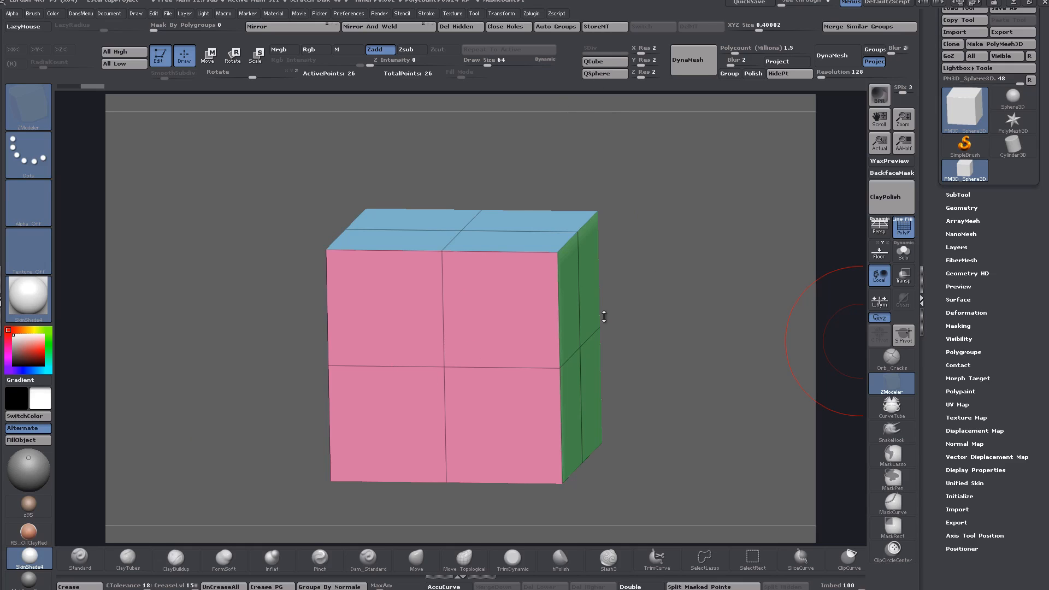
Show the Initialize options of the cube mesh.
left_click(960, 496)
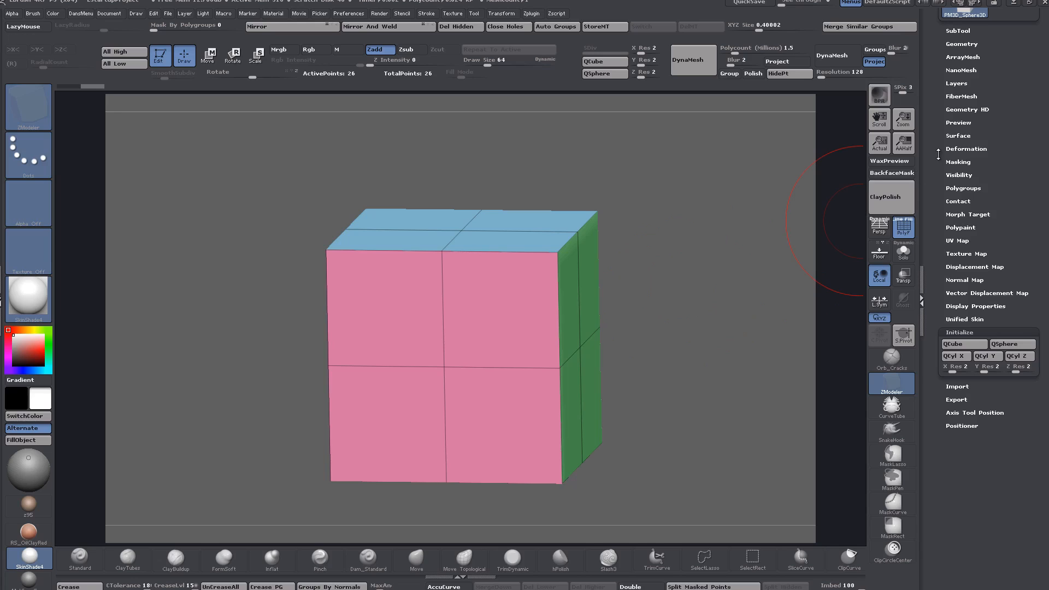
left_click_drag(938, 155, 937, 161)
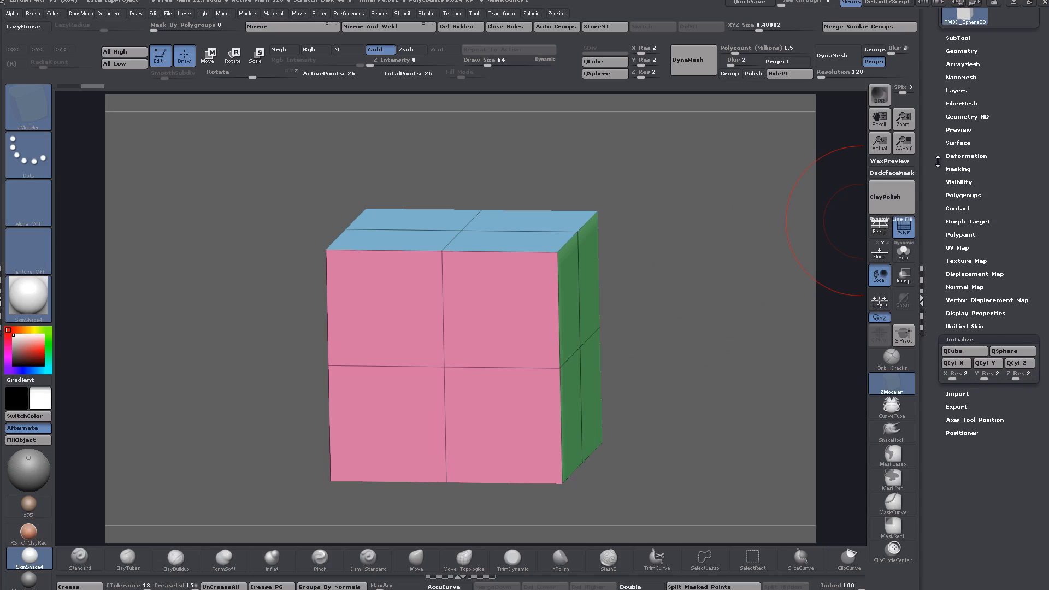
left_click_drag(937, 161, 935, 236)
Switch to the Cylinder3D primitive, examine its Initialize settings, and return to the PM3D_Sphere3D cube mesh.
left_click(1012, 186)
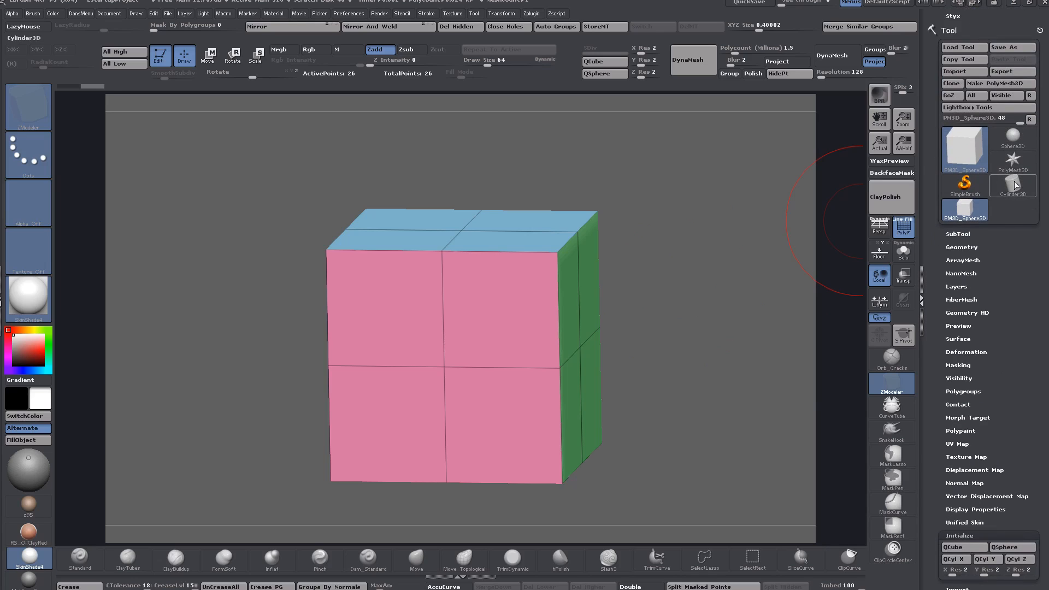
left_click_drag(937, 331, 933, 251)
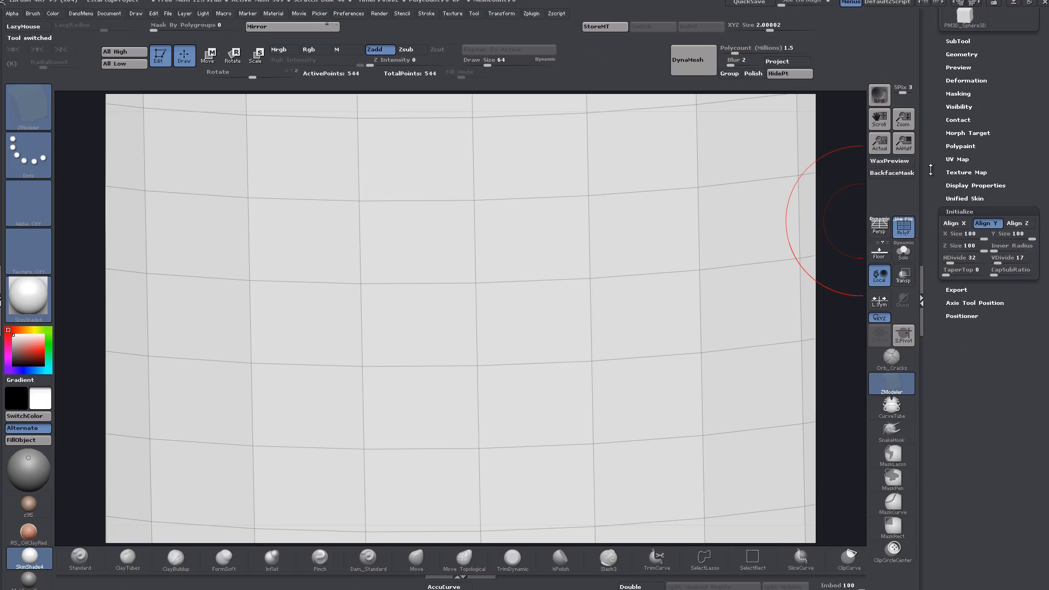
left_click_drag(931, 177, 933, 209)
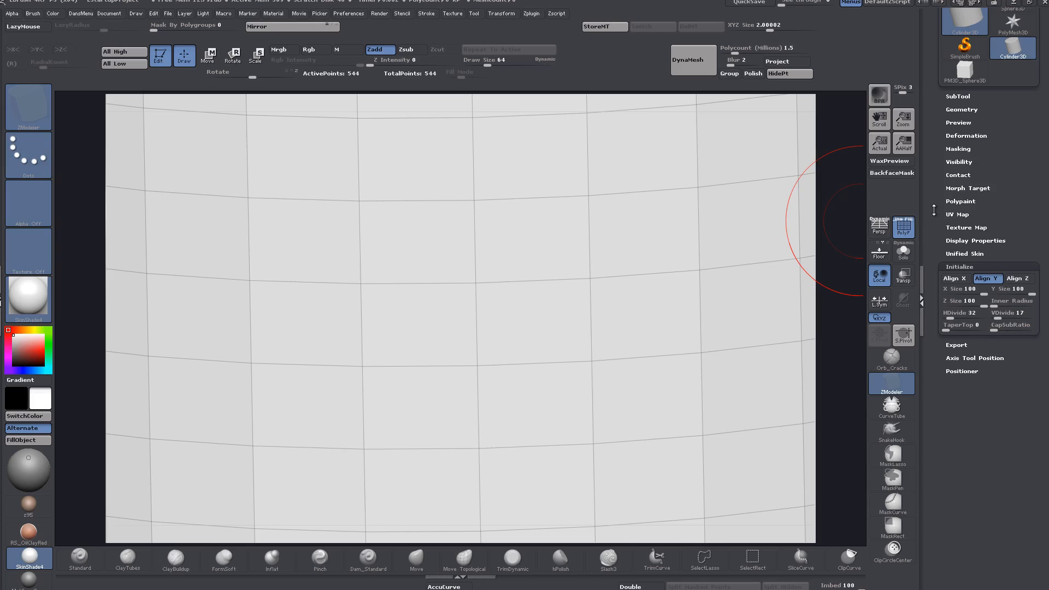
left_click_drag(934, 209, 935, 251)
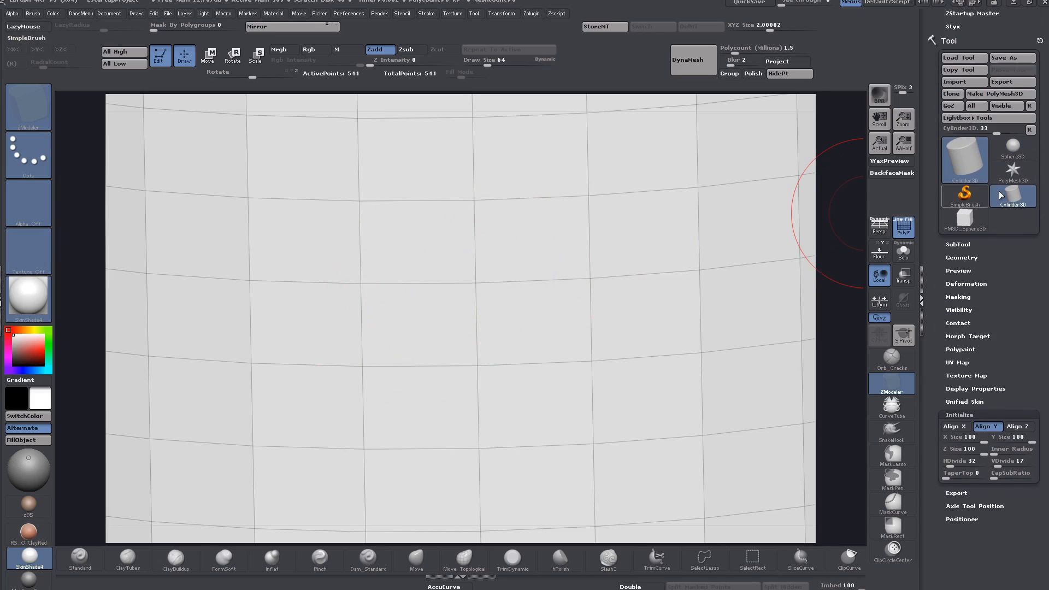
mouse_move(965, 159)
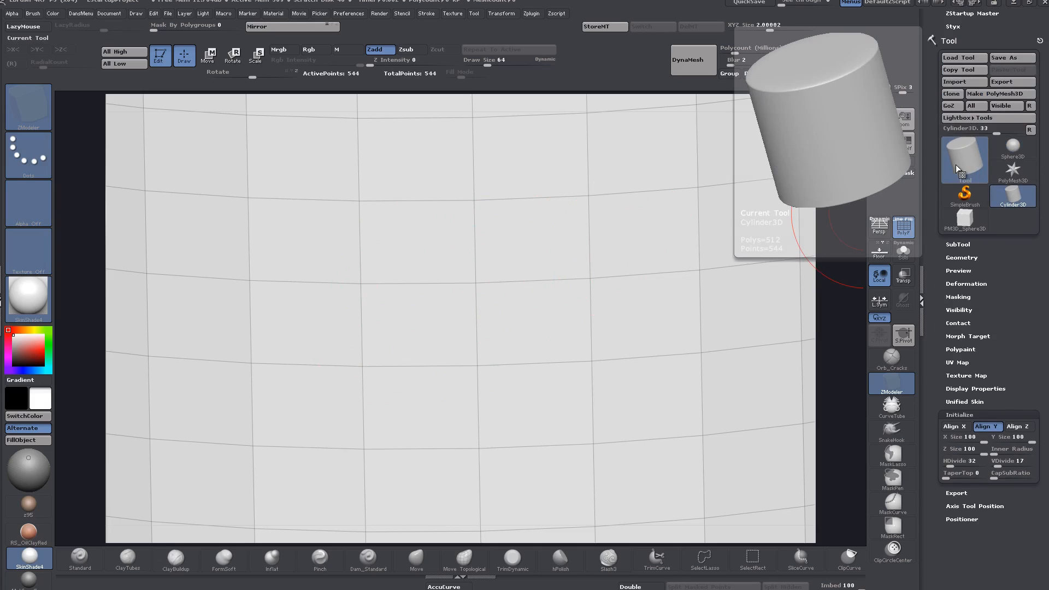
left_click_drag(933, 171, 934, 219)
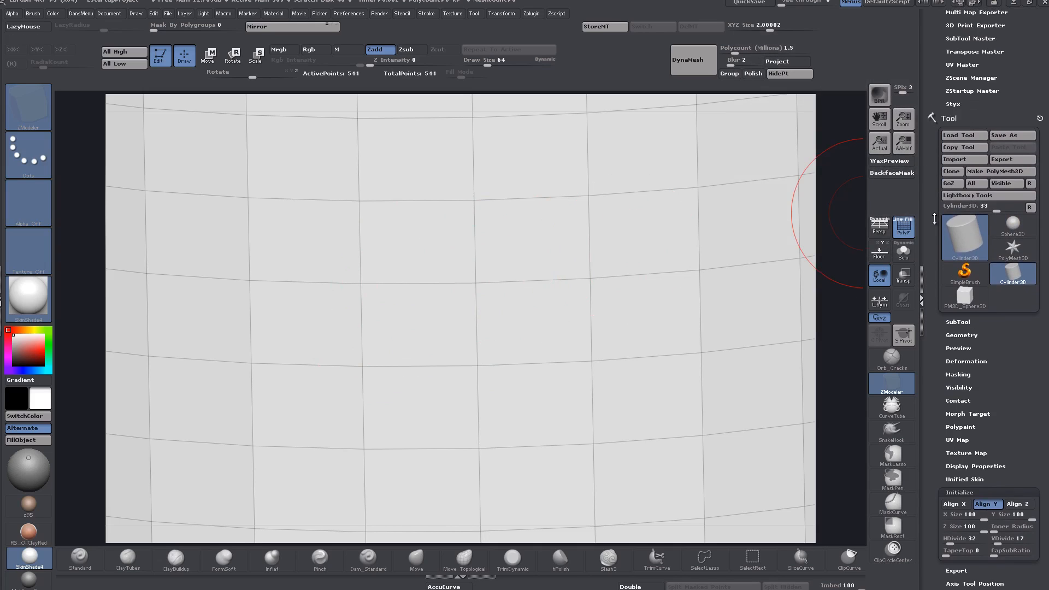
left_click(967, 302)
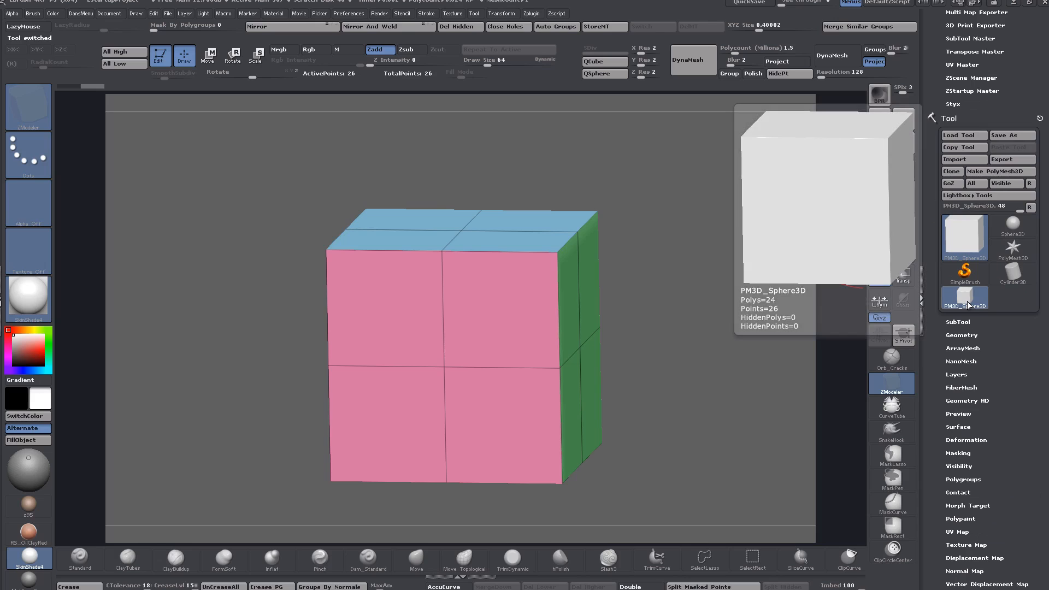
Examine the ZModeler edge and polygon actions and their target options on the cube's blue top face.
left_click_drag(688, 274, 657, 275)
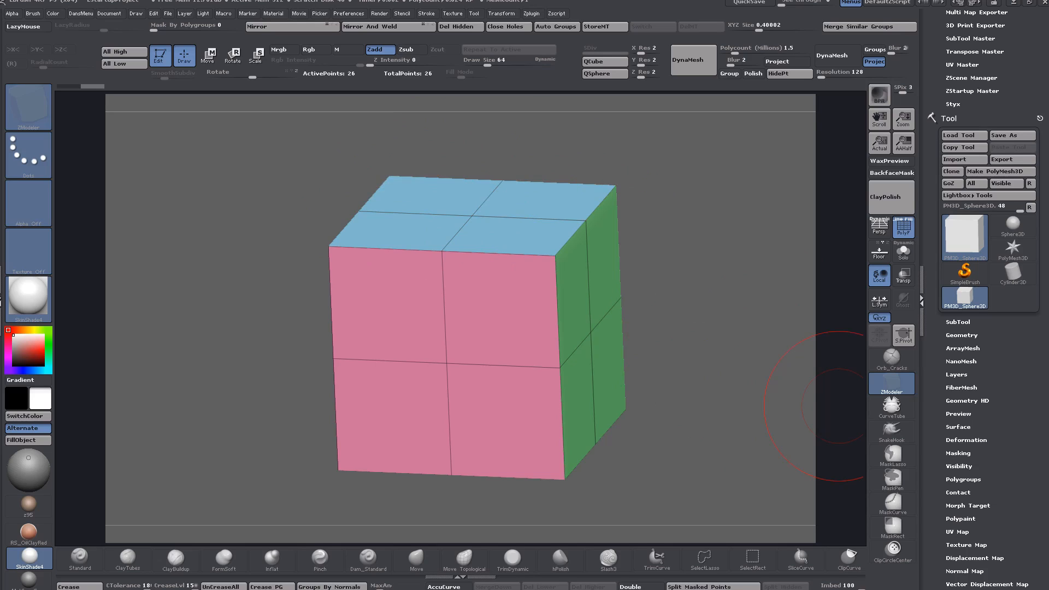
left_click_drag(501, 166, 509, 169)
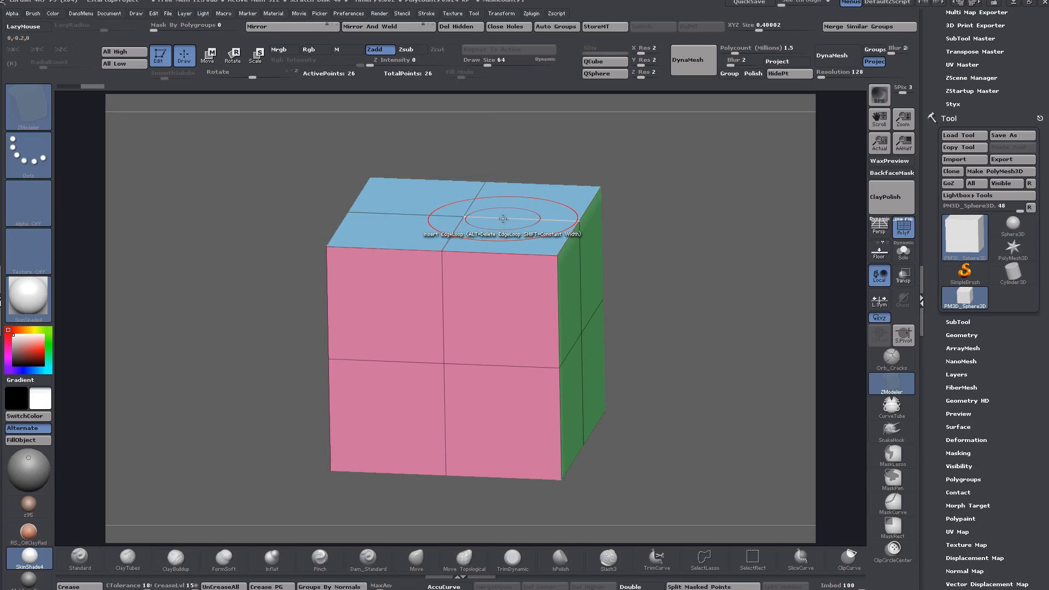
key("space")
key("space")
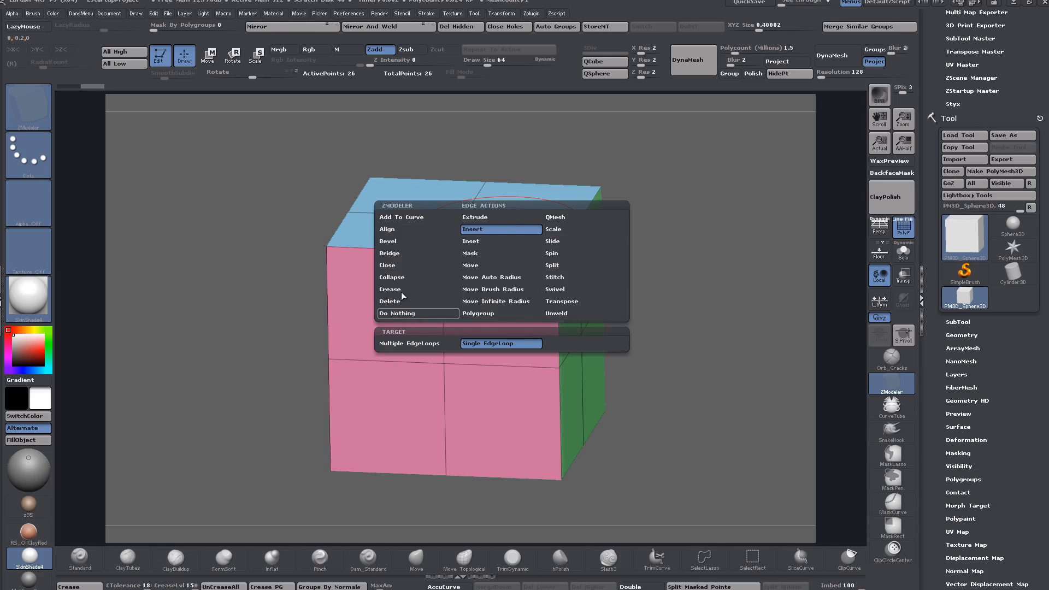
left_click(425, 344)
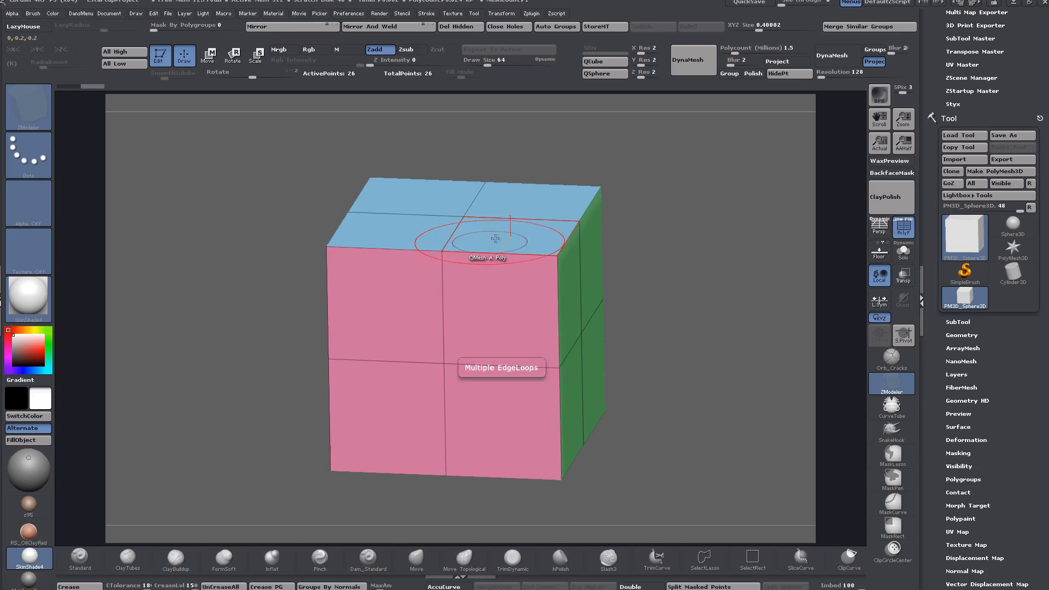
key("space")
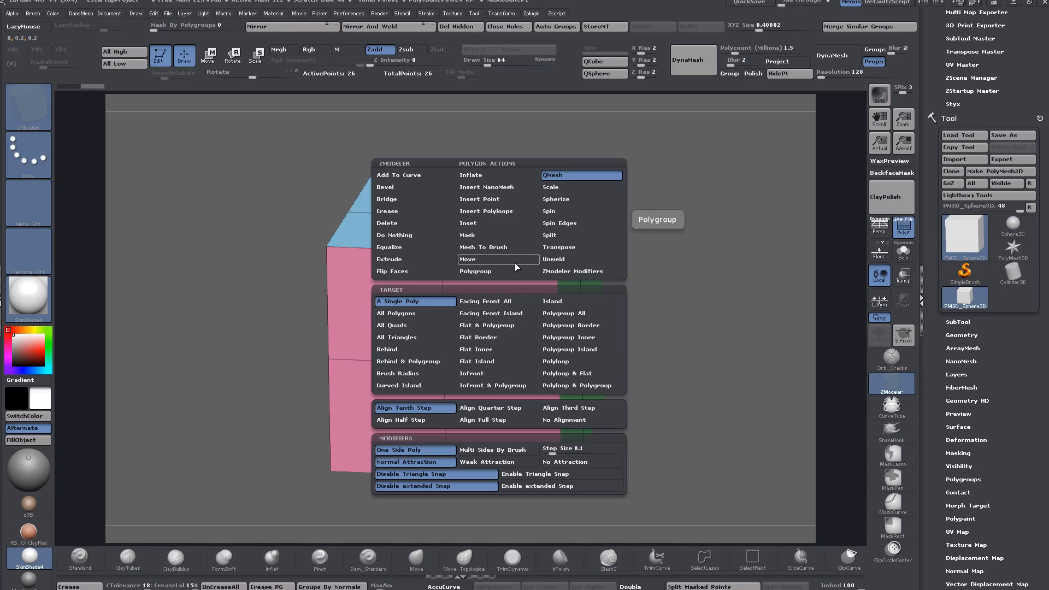
key("space")
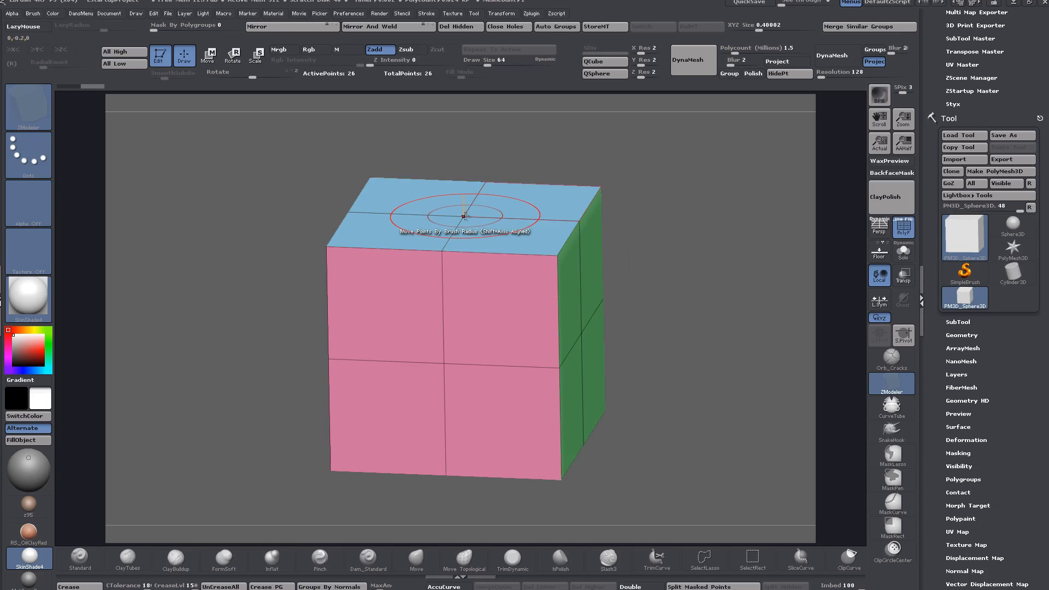
Set the ZModeler point action to Split with the Point target and split the centre point of the cube's top face.
key("space")
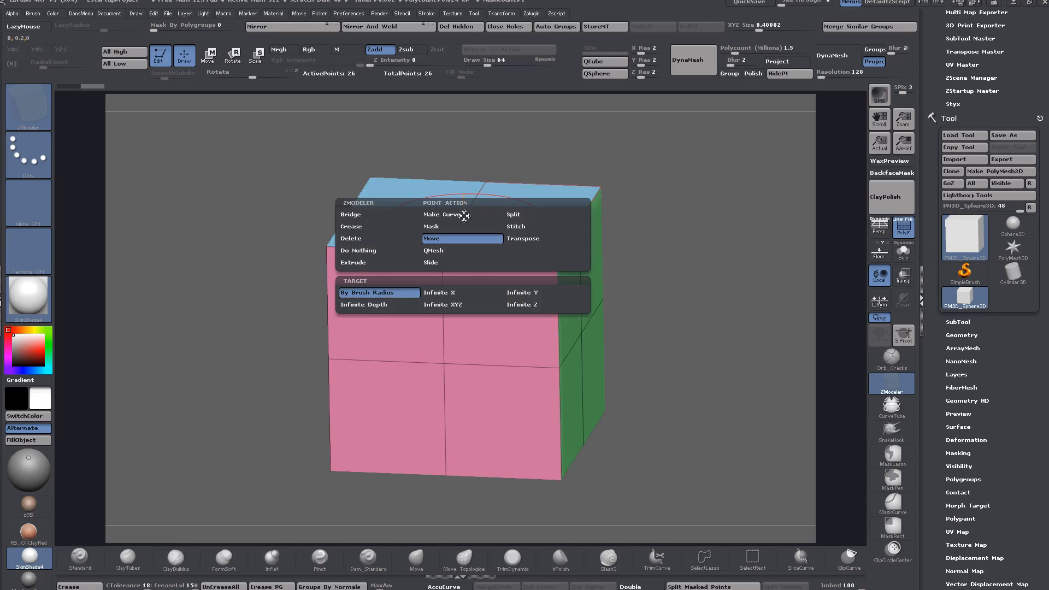
left_click(518, 215)
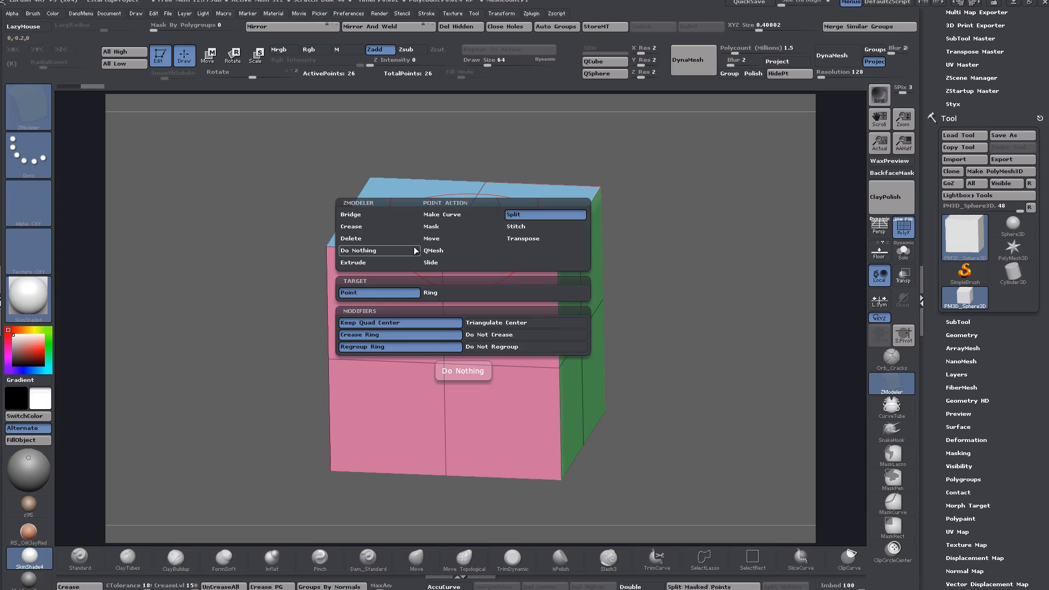
left_click(388, 290)
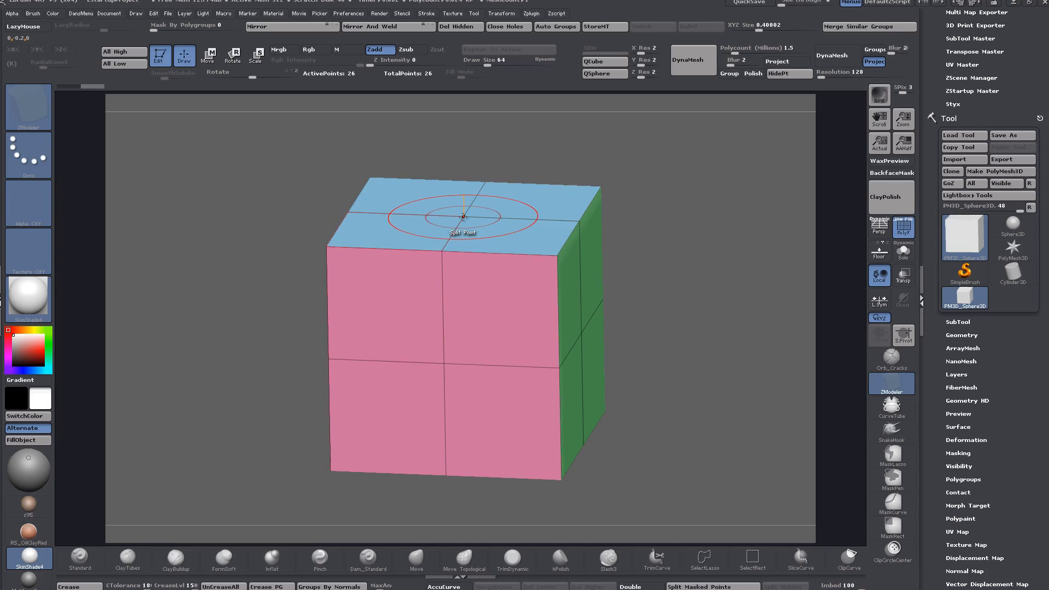
left_click_drag(463, 218, 468, 134)
mouse_move(690, 208)
left_mouse_down()
mouse_move(679, 261)
mouse_move(688, 171)
mouse_move(679, 287)
left_mouse_up()
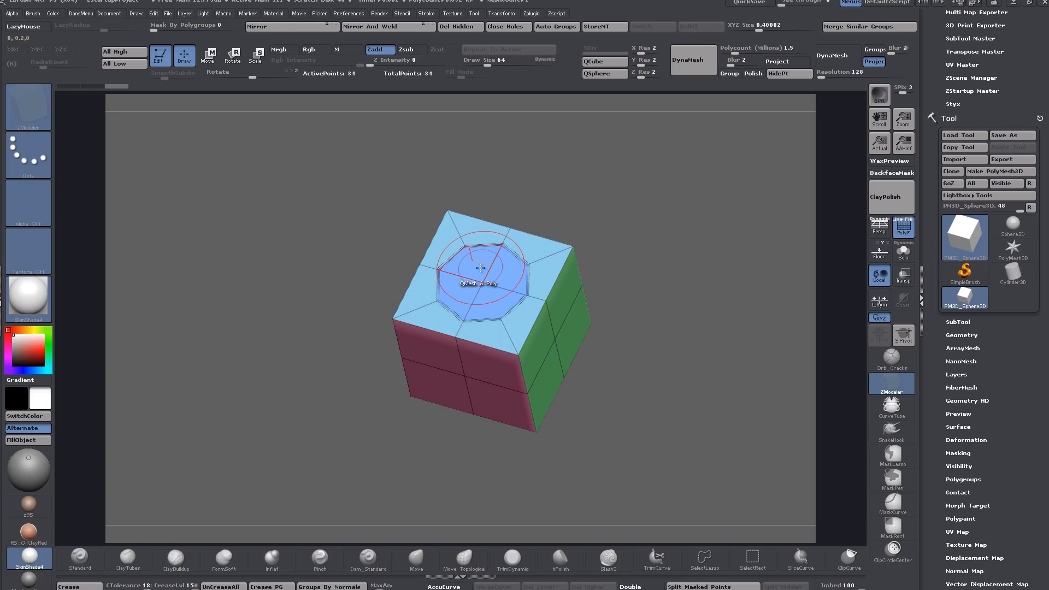
Preview the split cube with Dynamic Subdivision smoothing and turn the preview off again.
key("d")
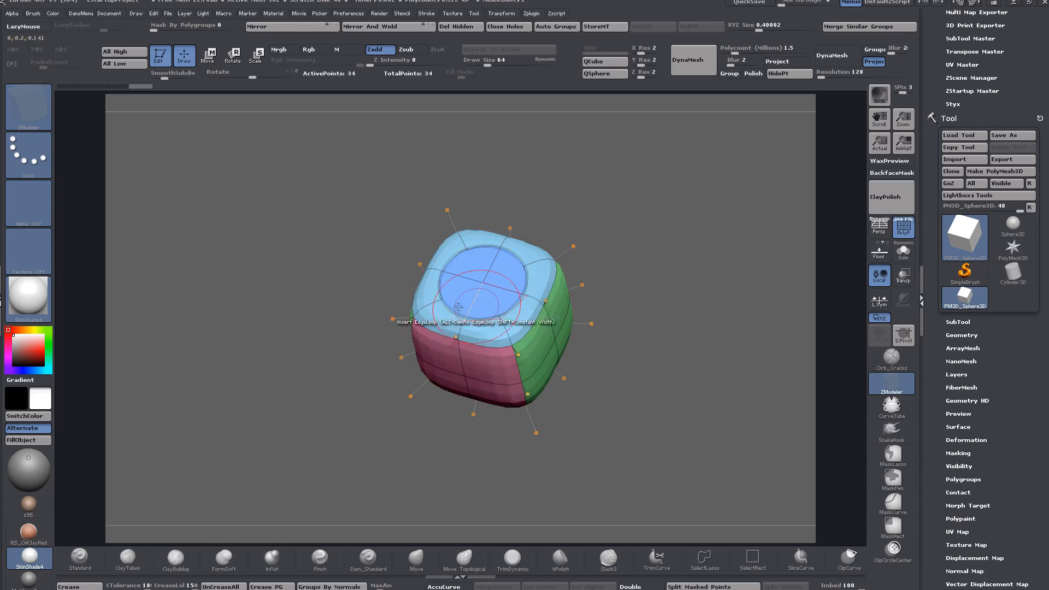
key("shift+d")
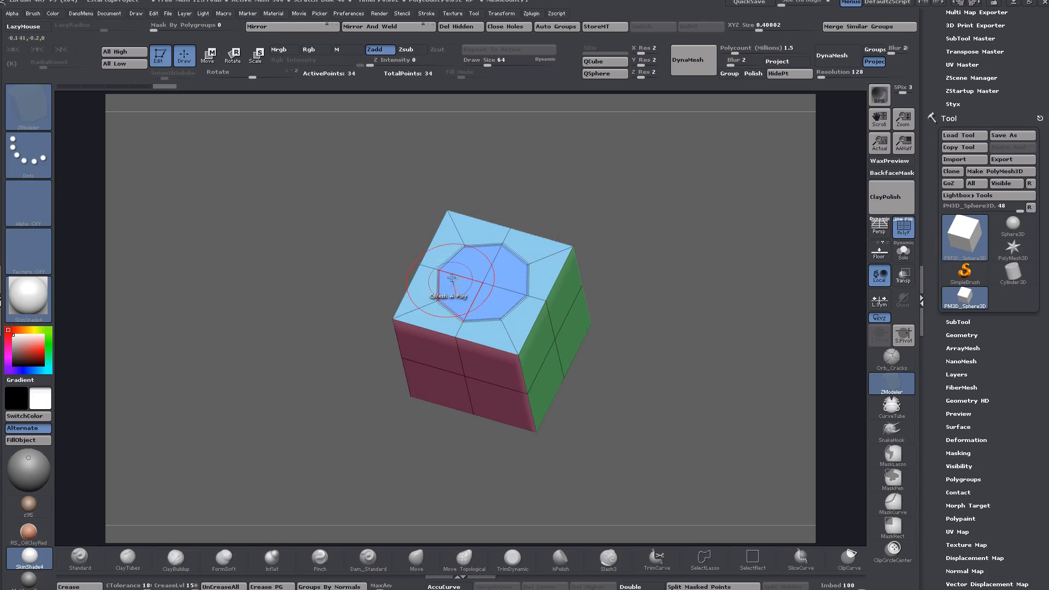
mouse_move(583, 220)
left_mouse_down("alt")
mouse_move(622, 276)
mouse_move(600, 224)
mouse_move(630, 223)
left_mouse_up("alt")
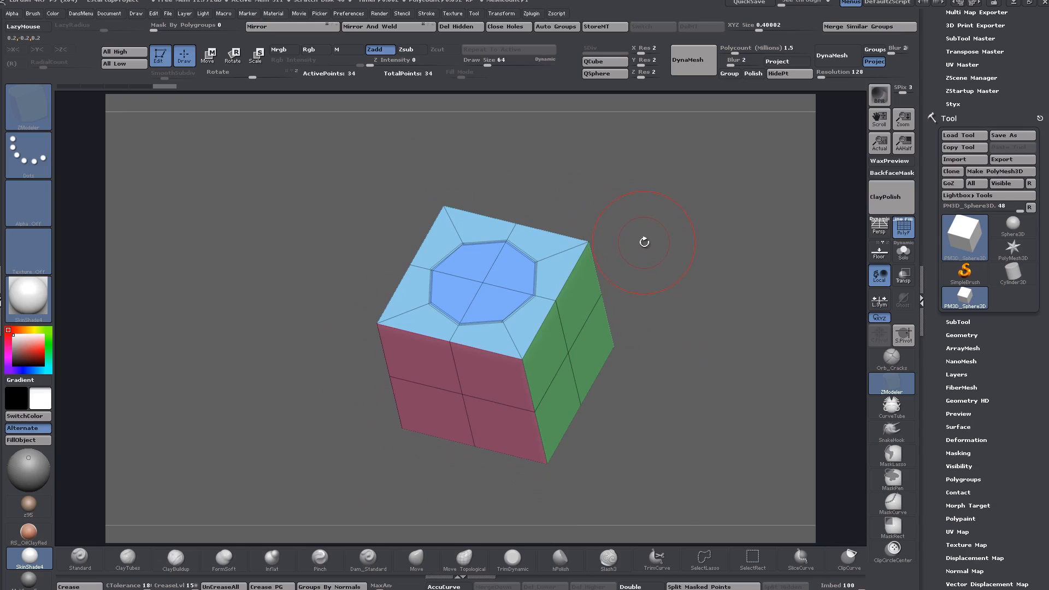
Undo the point split on the cube's top face.
key("ctrl+z")
key("ctrl+z")
key("ctrl+z")
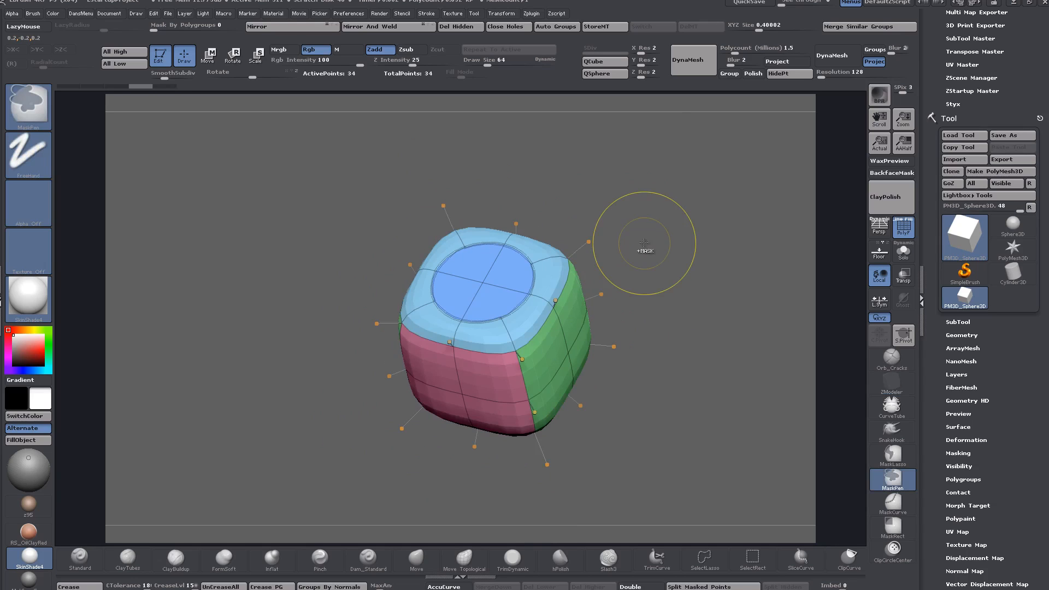
mouse_move(673, 269)
left_mouse_down()
mouse_move(652, 267)
mouse_move(665, 297)
mouse_move(710, 322)
mouse_move(707, 278)
left_mouse_up()
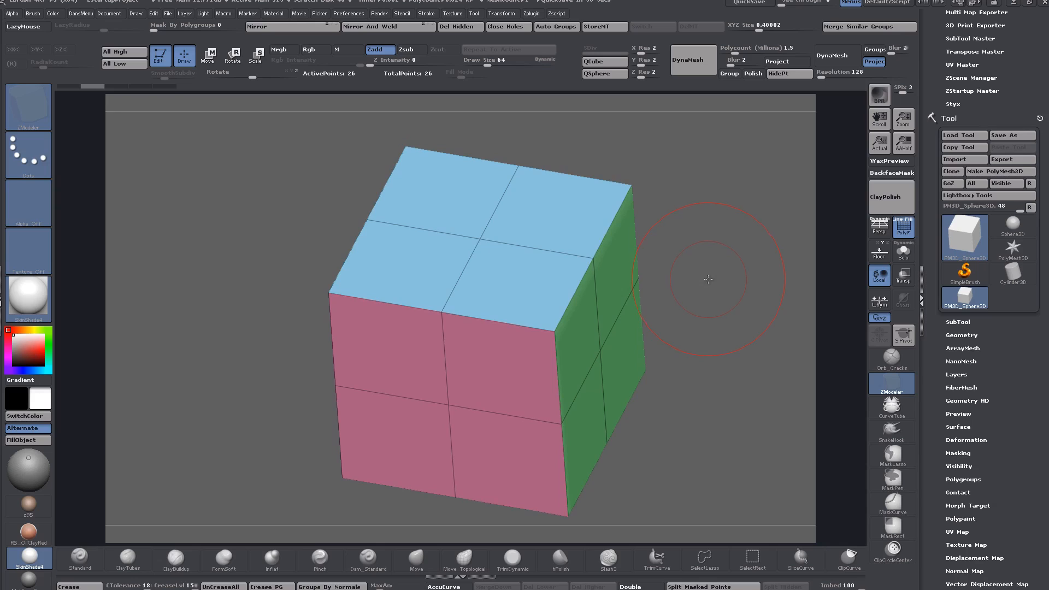
left_click_drag(708, 279, 711, 258)
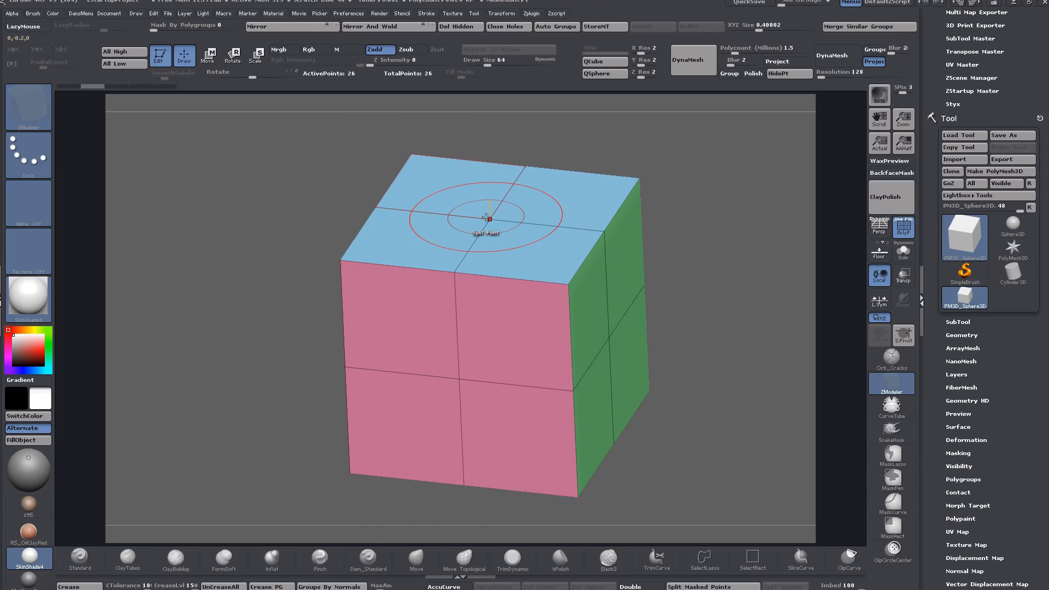
Examine the point, edge and polygon action options, including Do Nothing, around the centre of the cube's top face.
key("space")
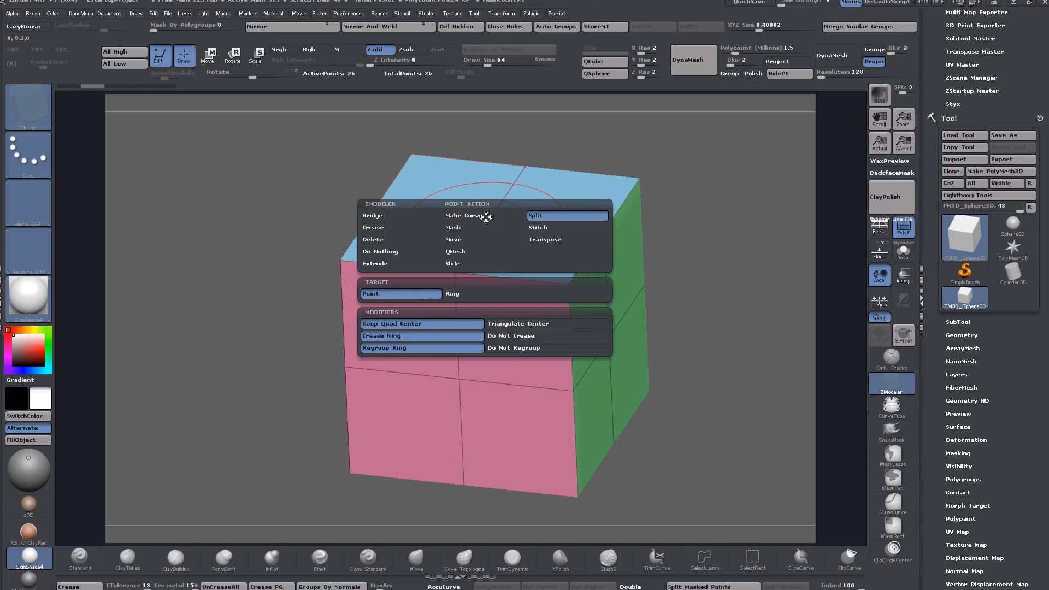
left_click(385, 252)
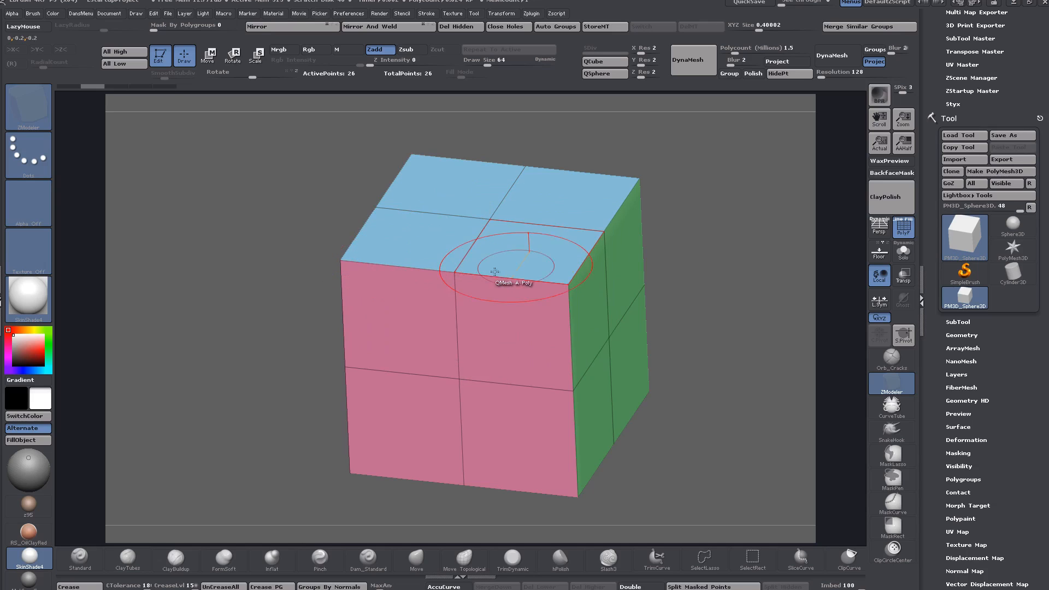
left_click_drag(696, 308, 698, 330, "alt")
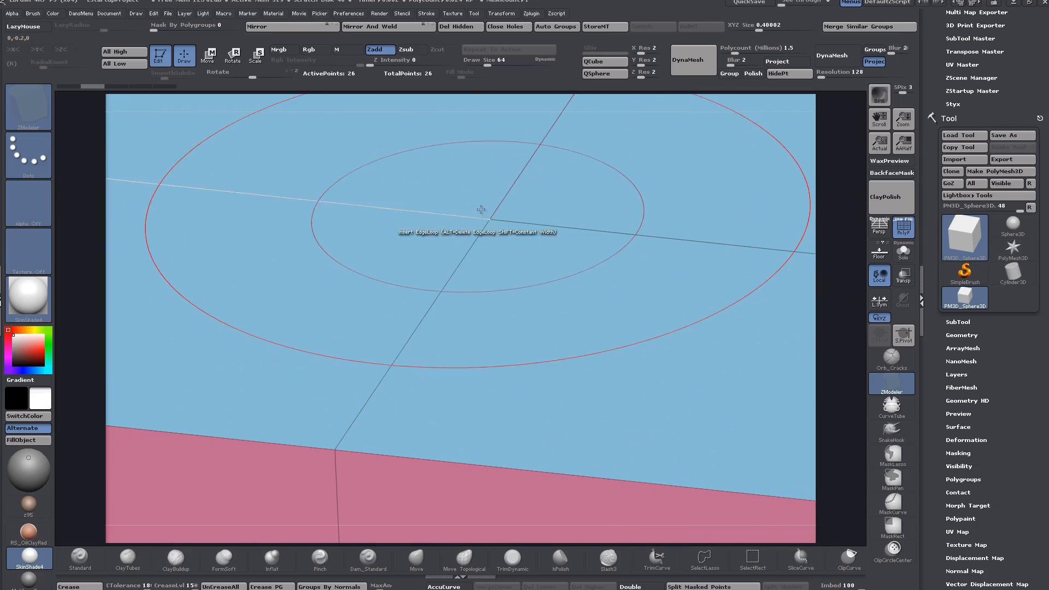
right_click_drag(534, 302, 477, 276, "ctrl")
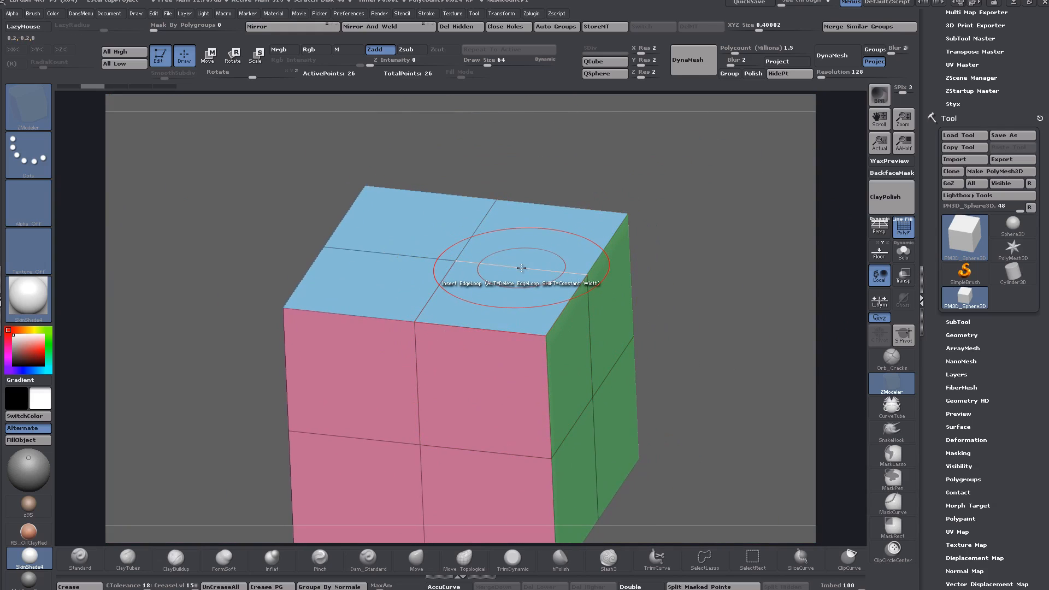
key("space")
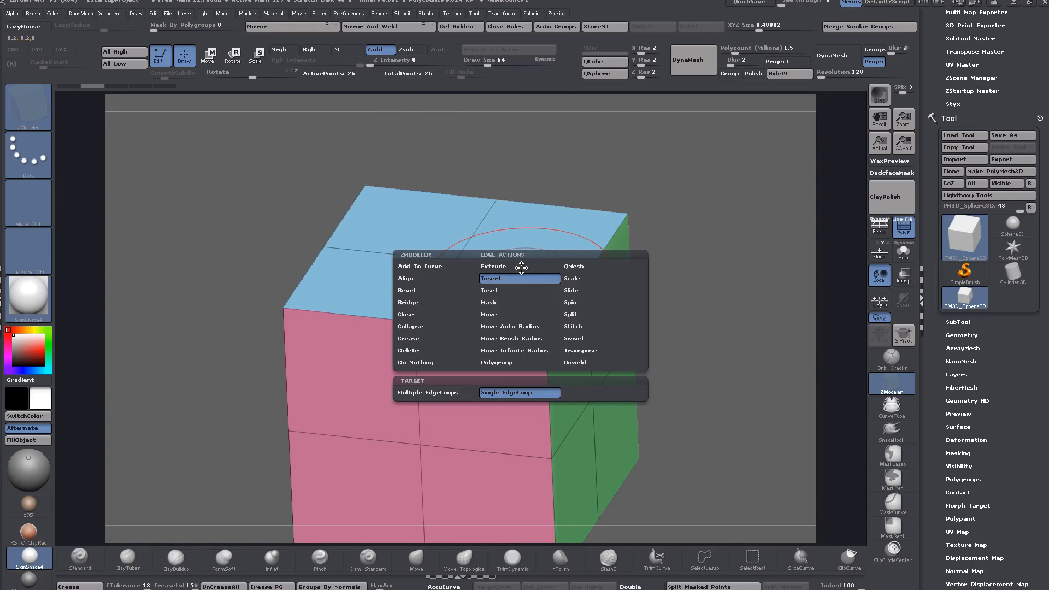
key("space")
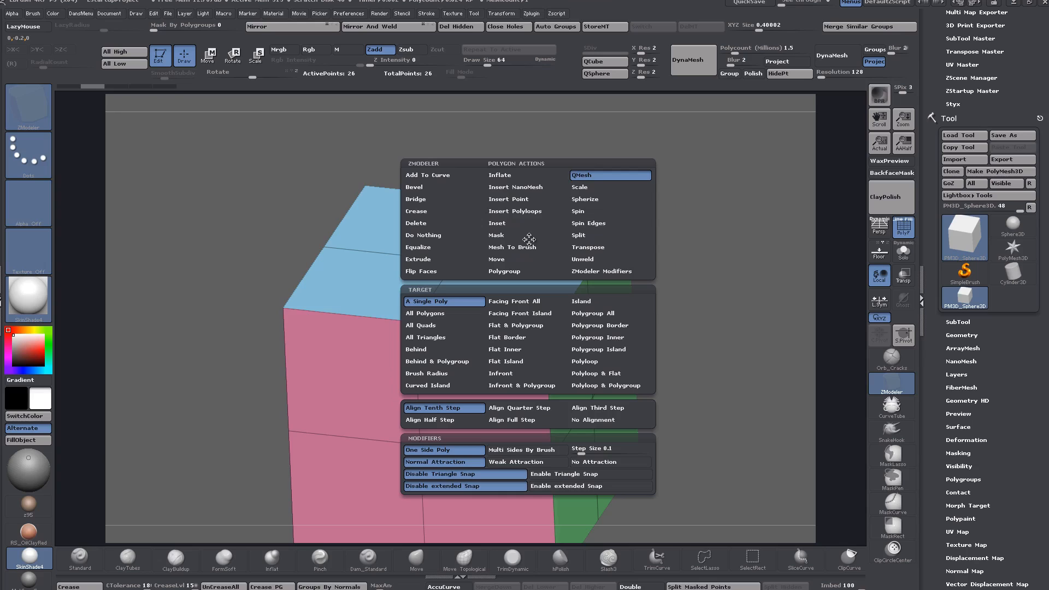
left_click(435, 236)
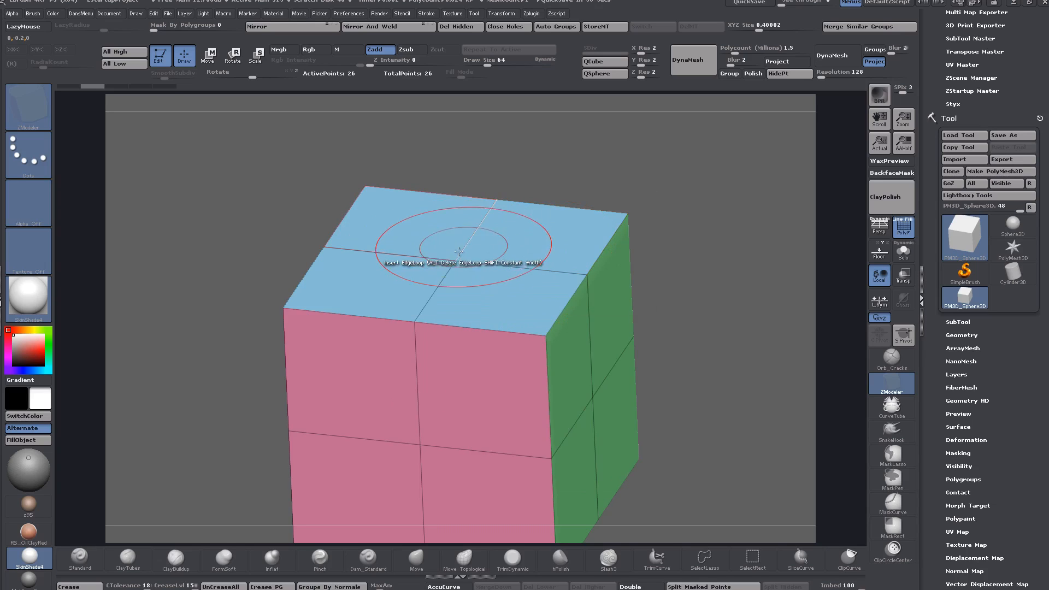
key("space")
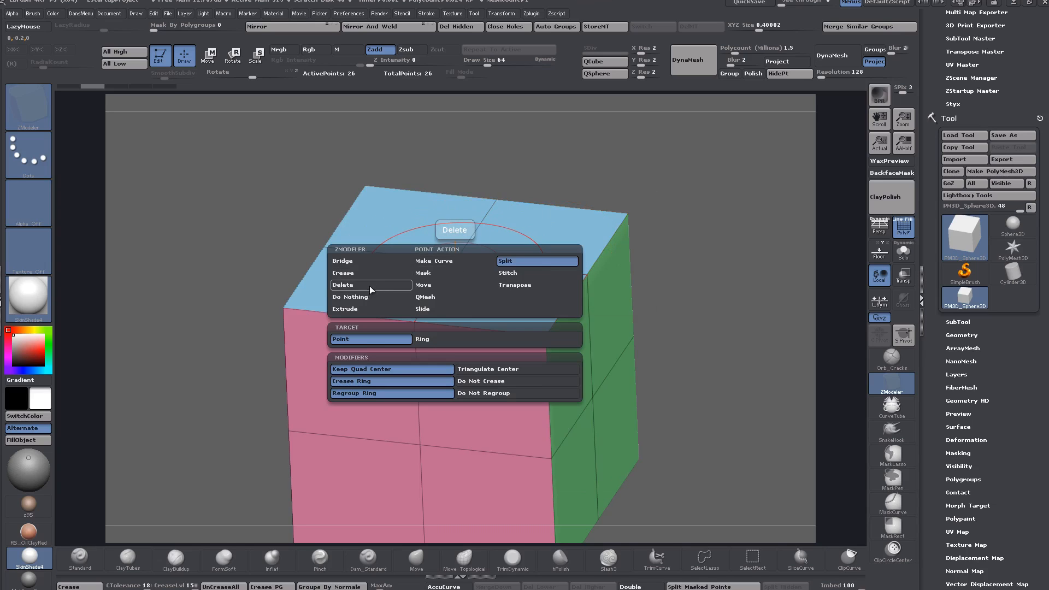
left_click(362, 308)
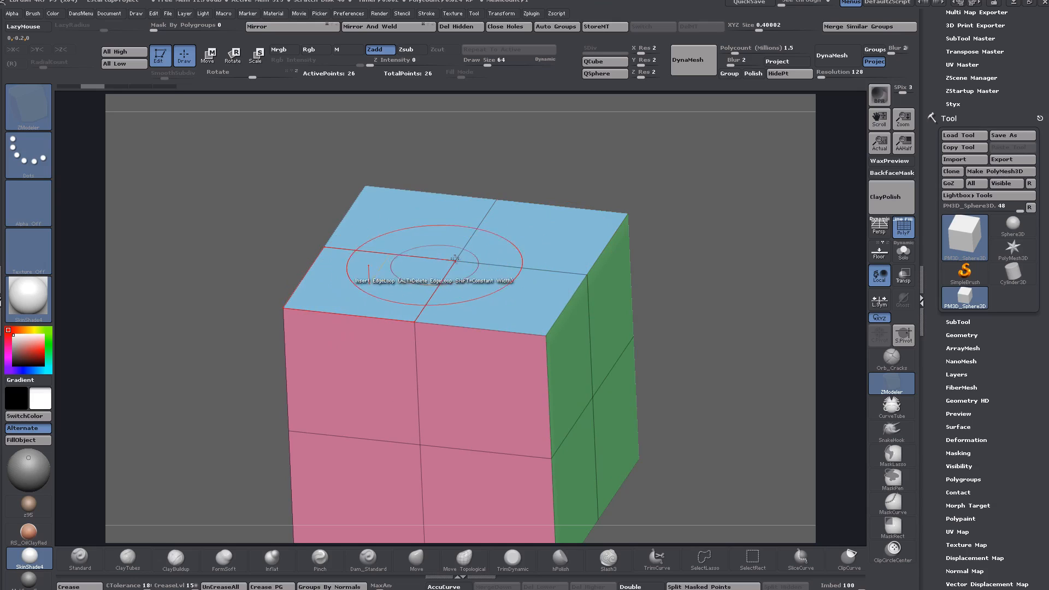
Insert a single edge loop close beside the cube's centre line, running across the blue top and pink front faces.
left_click_drag(459, 248, 438, 253)
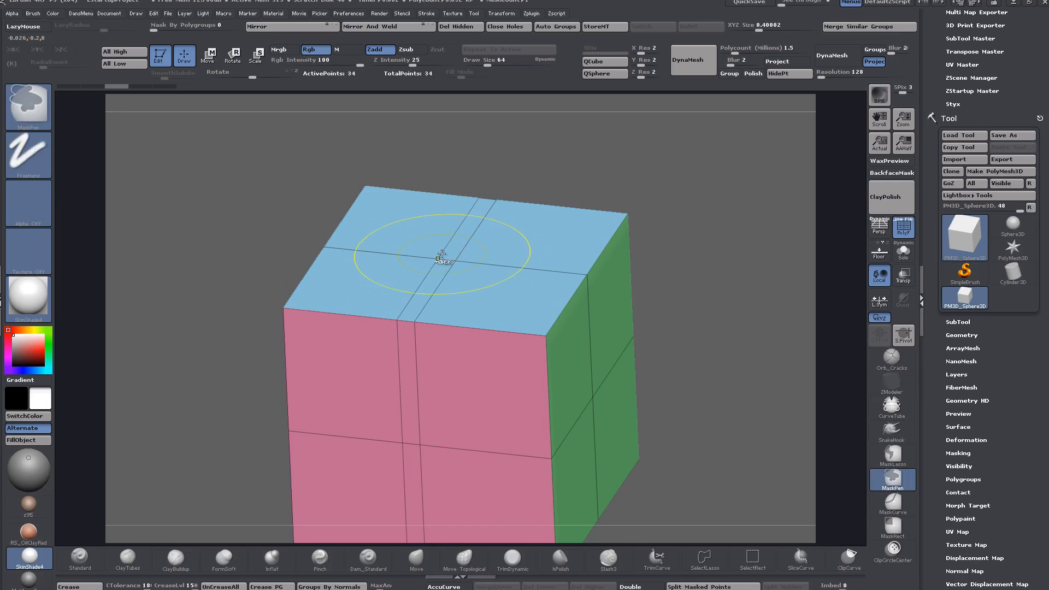
Undo the edge loop inserted beside the cube's centre line.
key("ctrl+z")
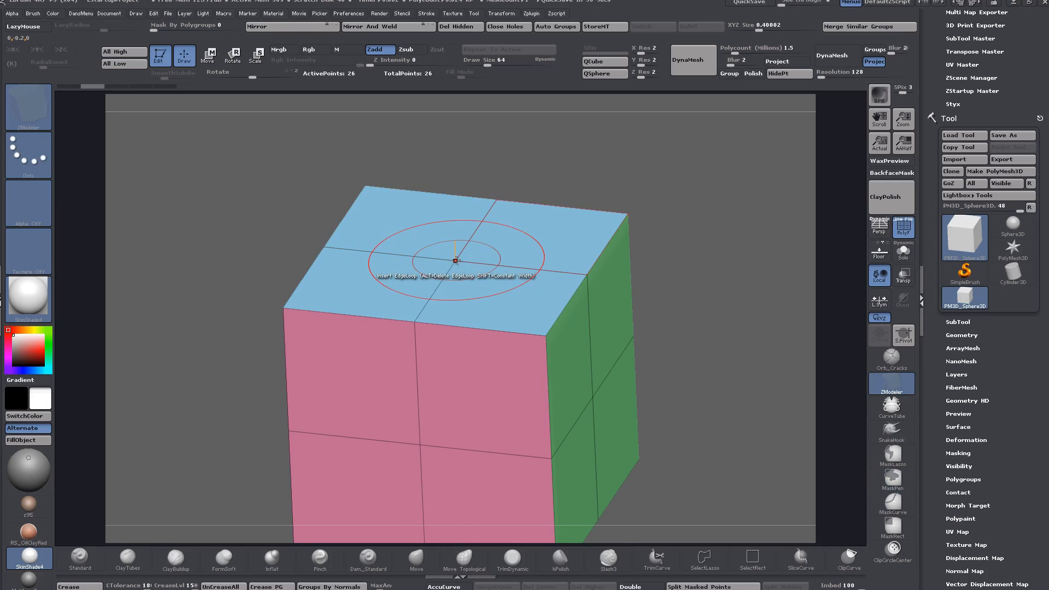
left_click(494, 292)
key("ctrl+z")
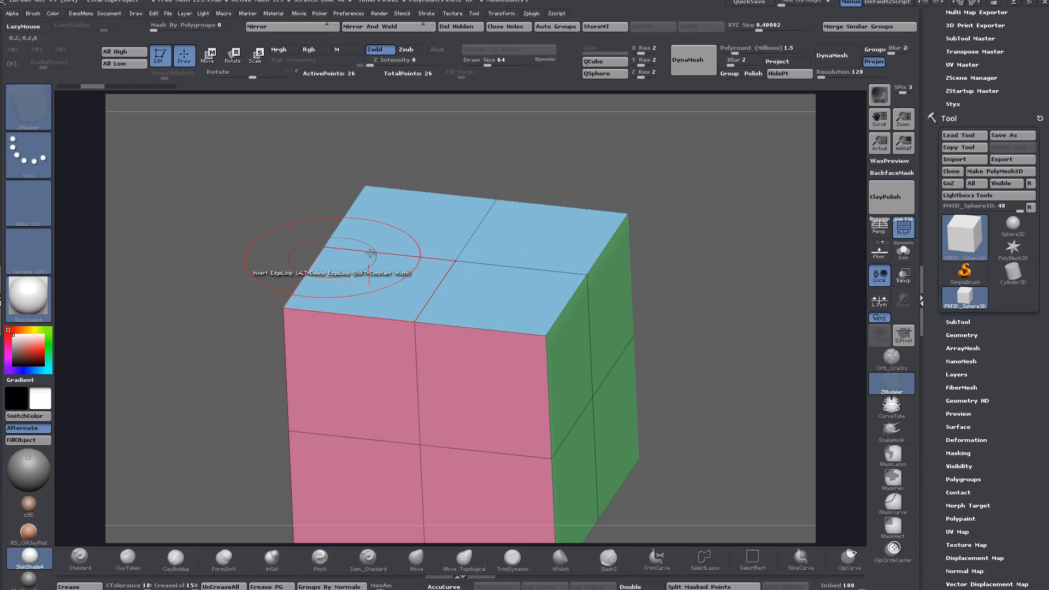
Try sliding the centre point of the cube's top face along the surface with the Slide point action, and undo the slide.
key("space")
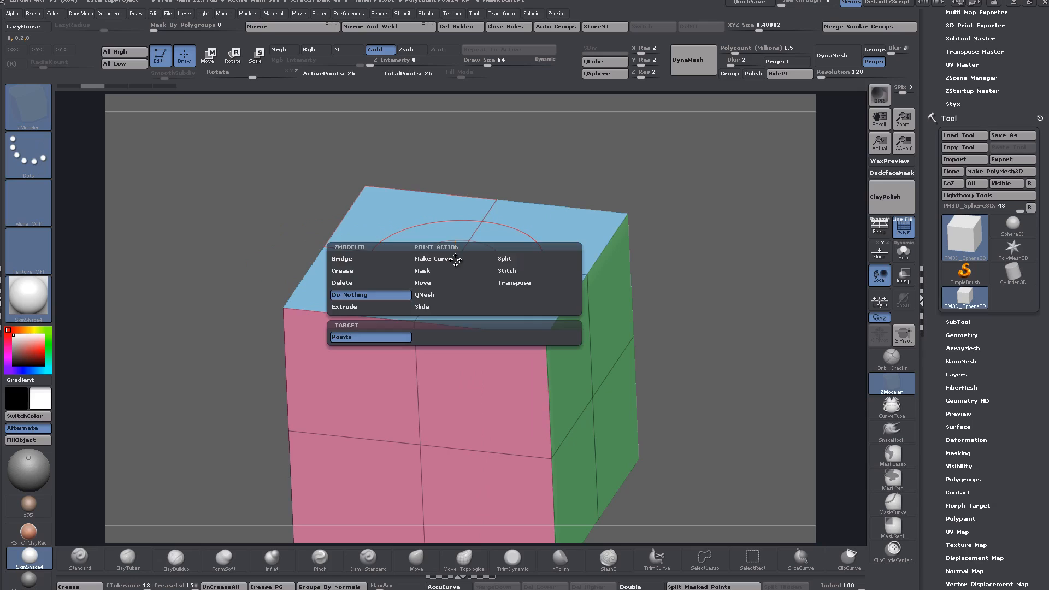
left_click(455, 259)
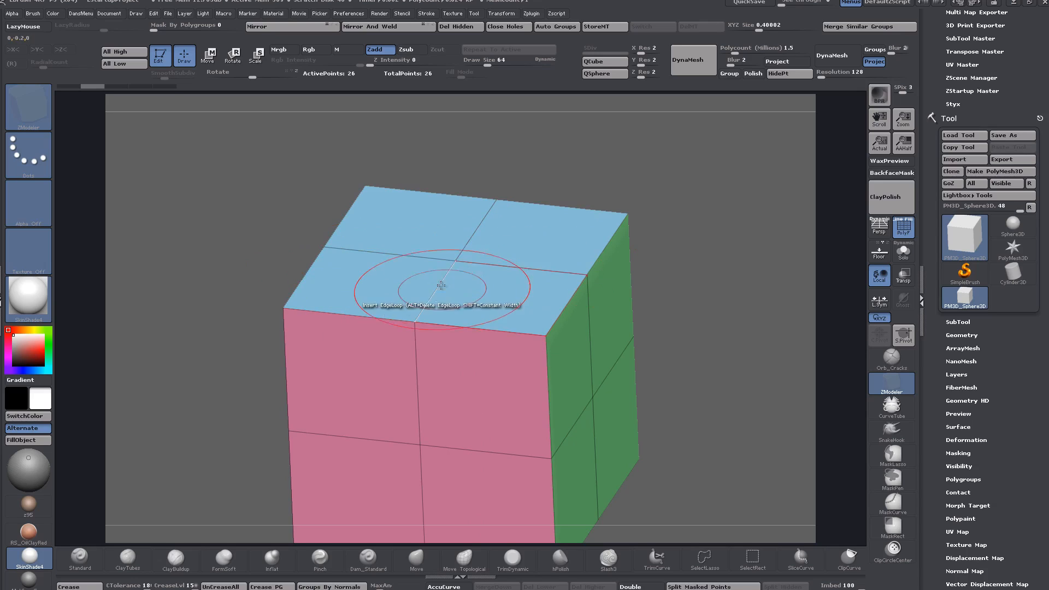
key("space")
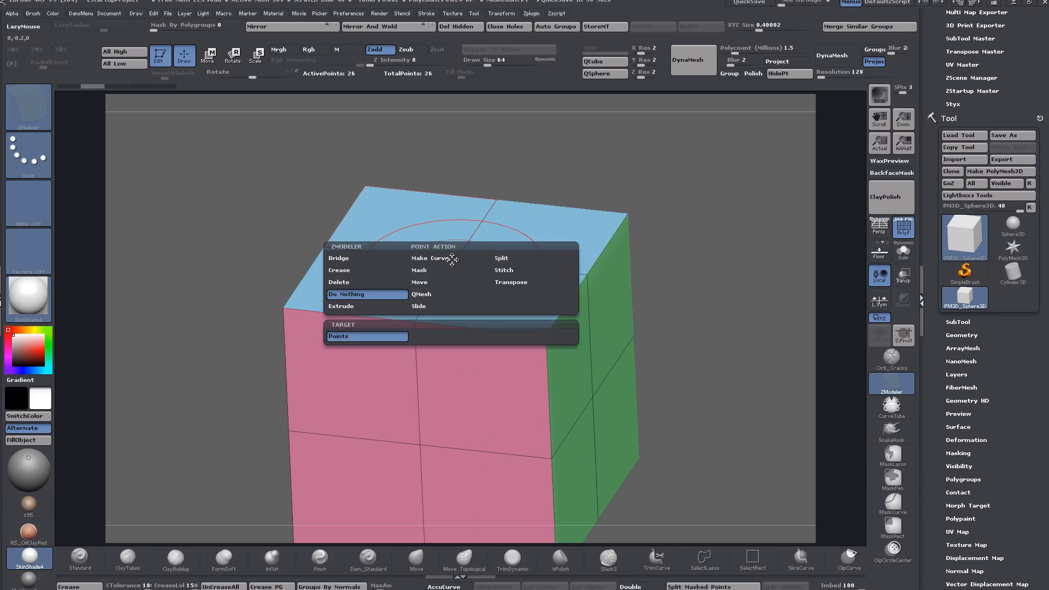
left_click(425, 307)
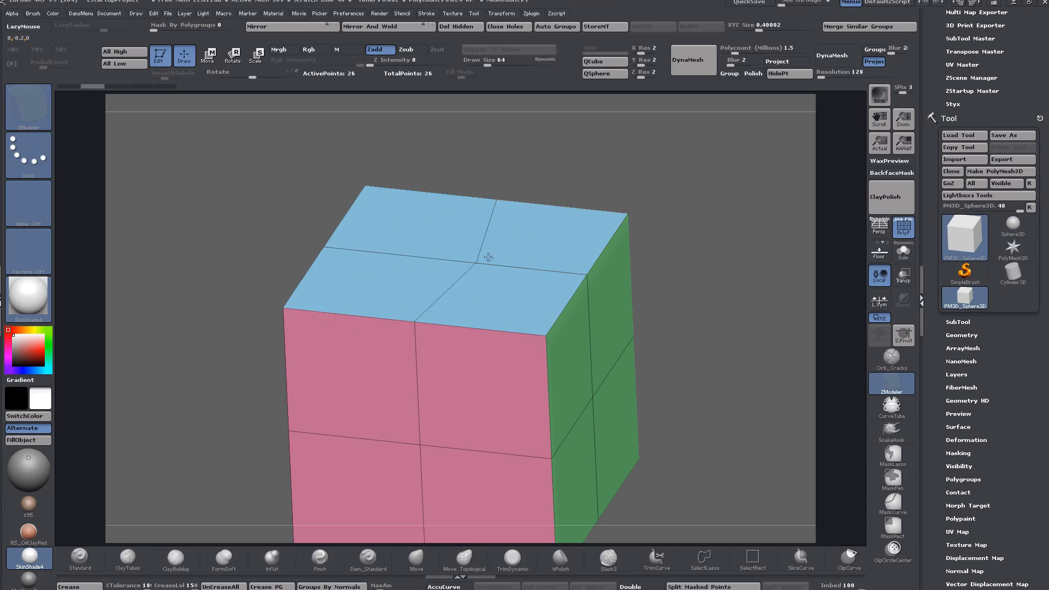
left_click_drag(487, 256, 471, 234)
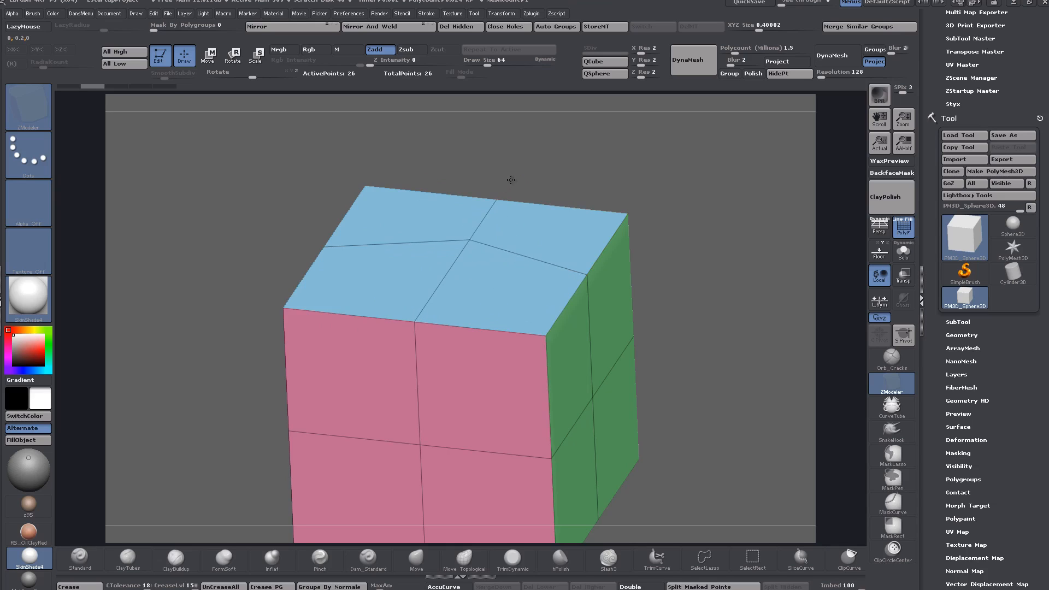
left_click_drag(511, 180, 458, 235)
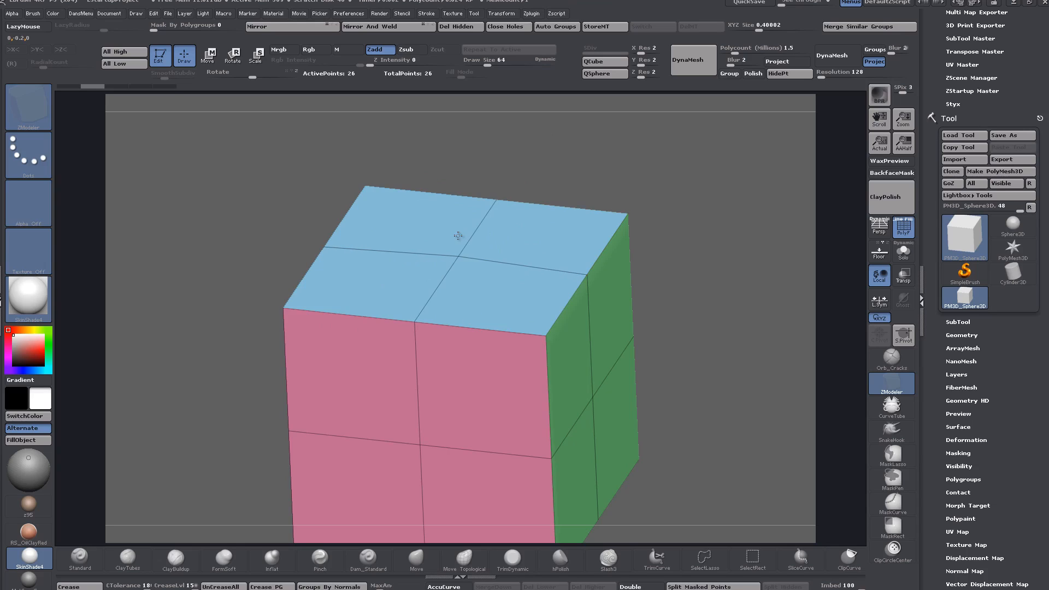
key("ctrl+z")
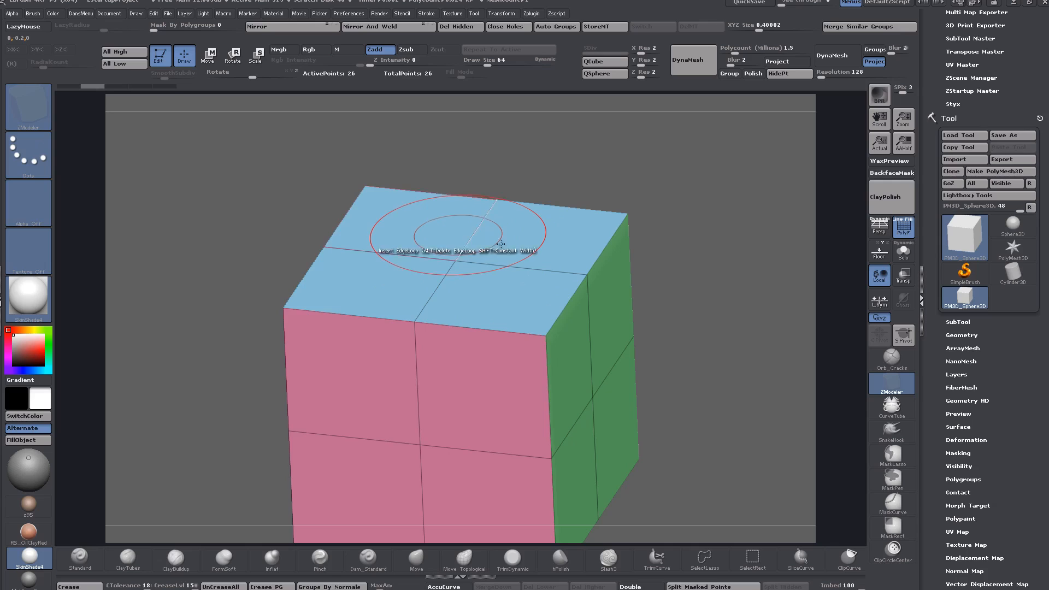
Stitch the blue top face's centre point to the midpoint of the edge shared with the green face, and undo the stitch.
mouse_move(701, 364)
left_mouse_down()
mouse_move(710, 347)
mouse_move(613, 300)
left_mouse_up()
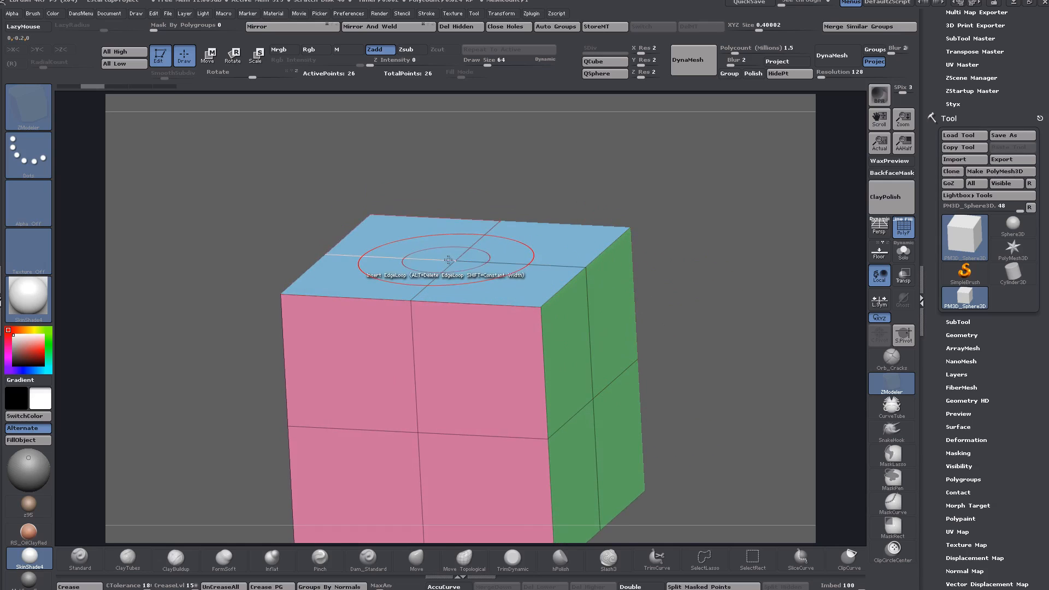
key("space")
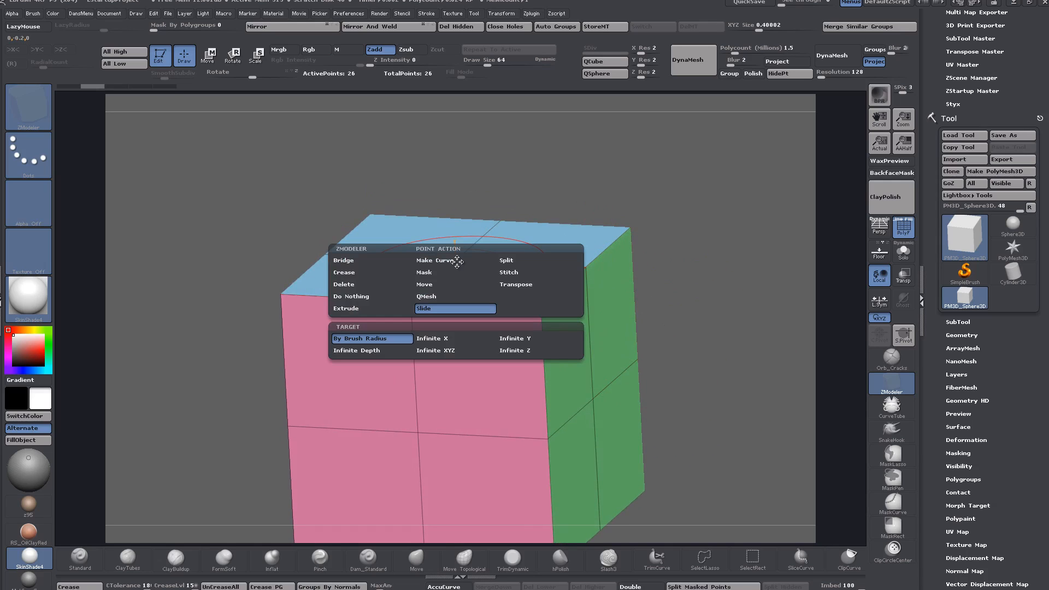
left_click(510, 273)
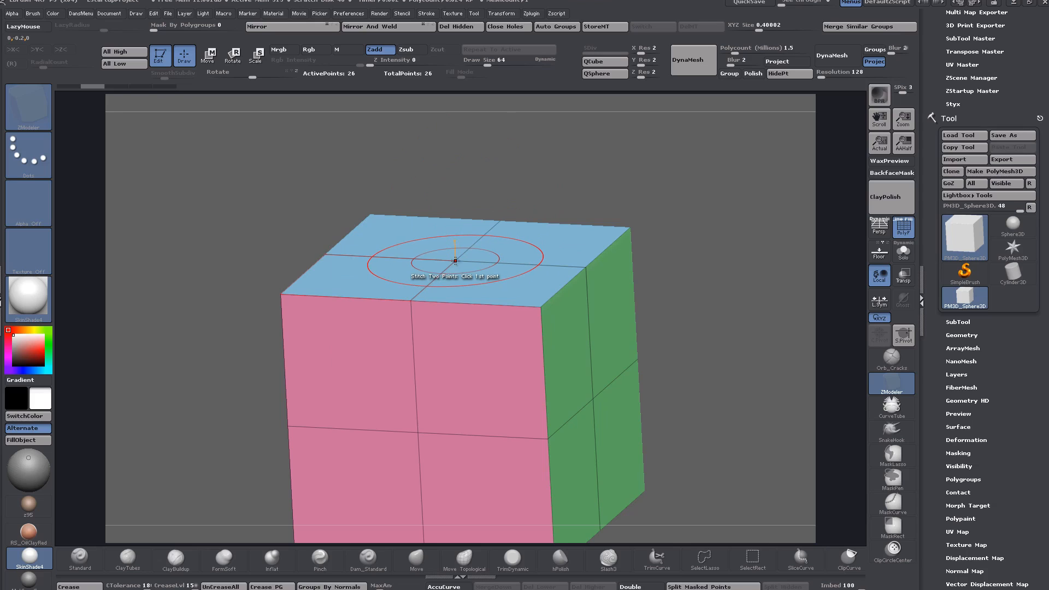
left_click(584, 267)
left_click_drag(673, 219, 639, 269)
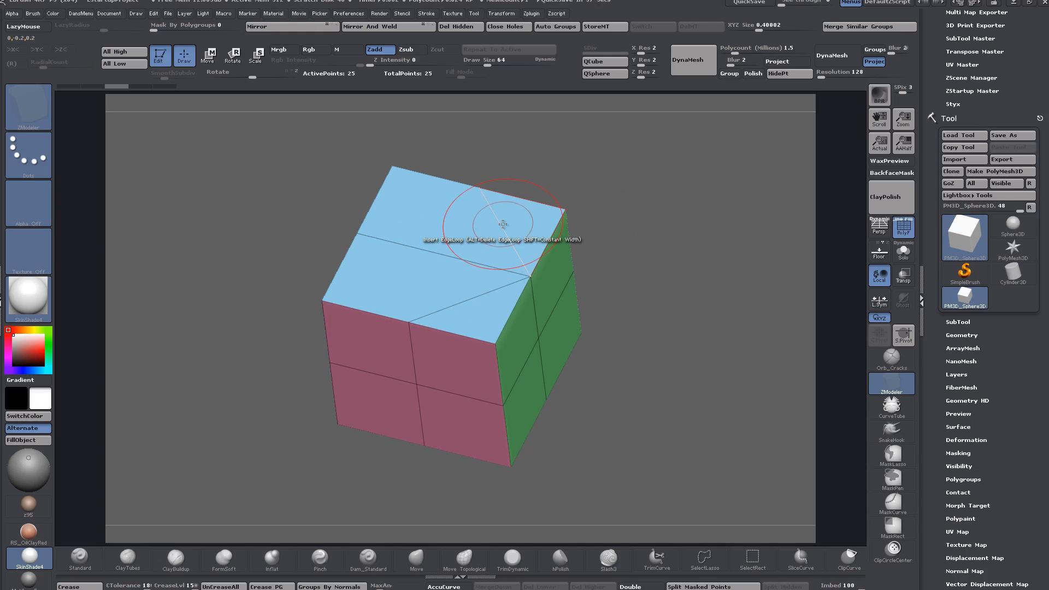
left_click(571, 218)
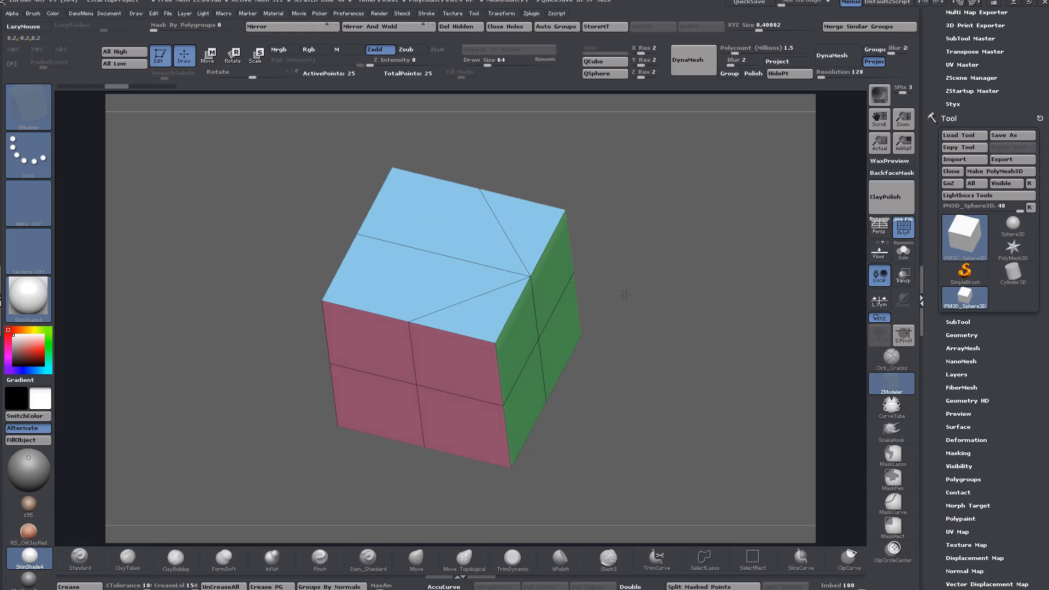
left_click_drag(600, 263, 629, 293)
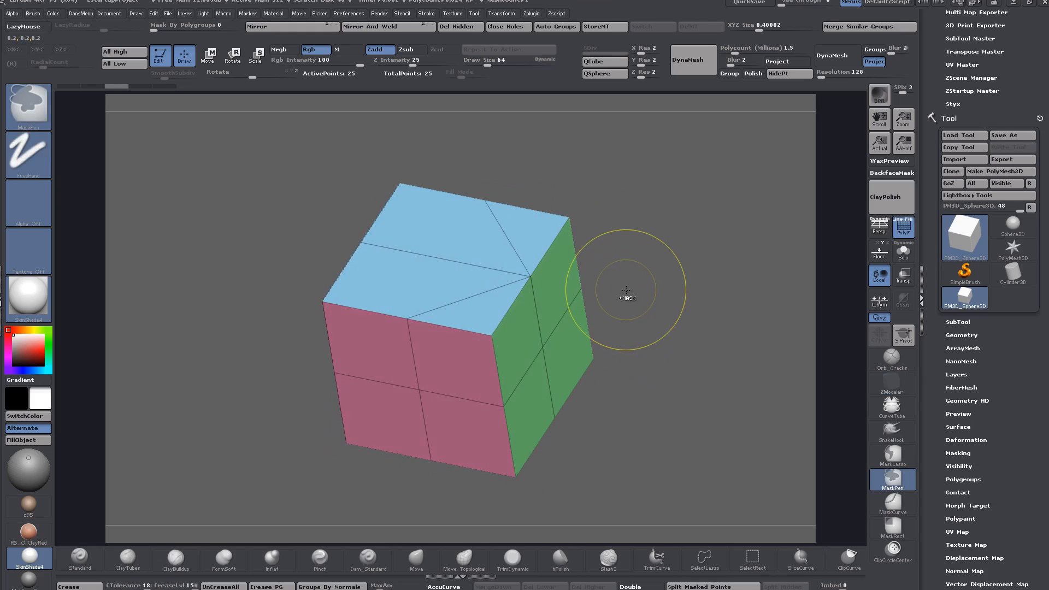
key("ctrl+z")
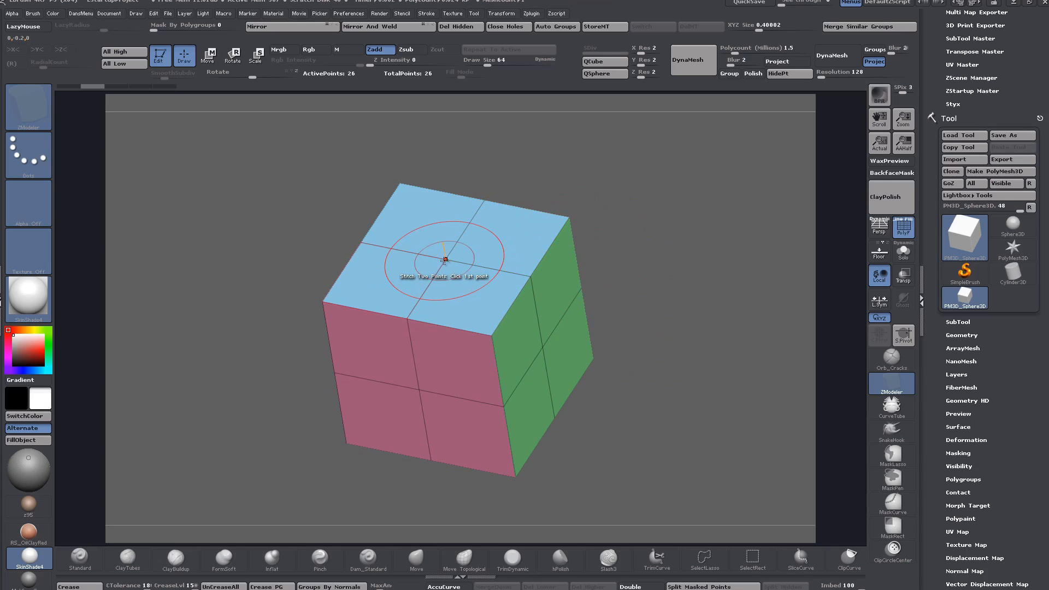
Try pulling the centre point of the cube's top face outward into a peak with the Transpose point action.
key("space")
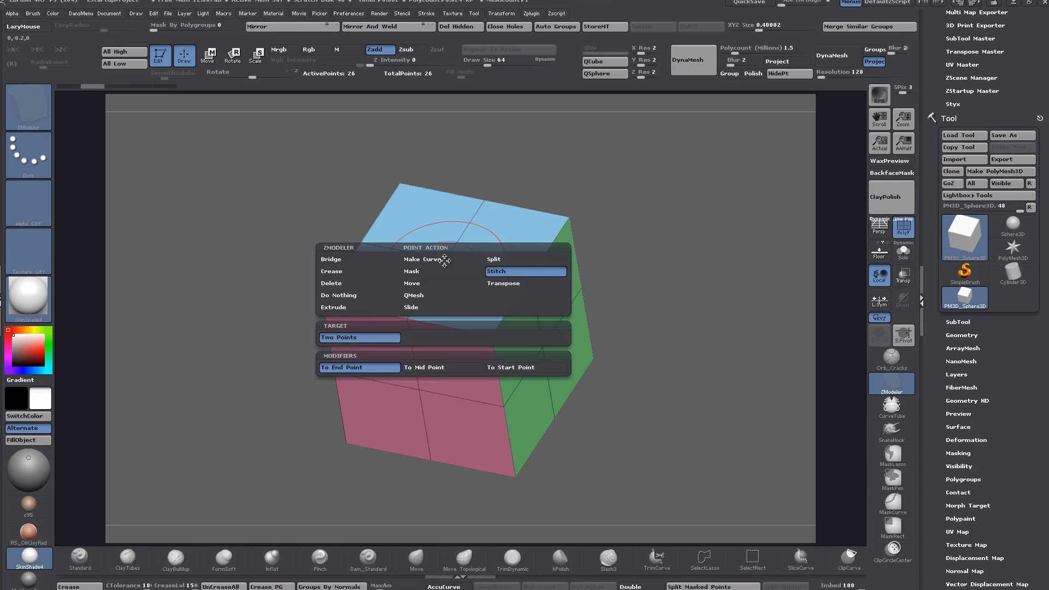
left_click(501, 287)
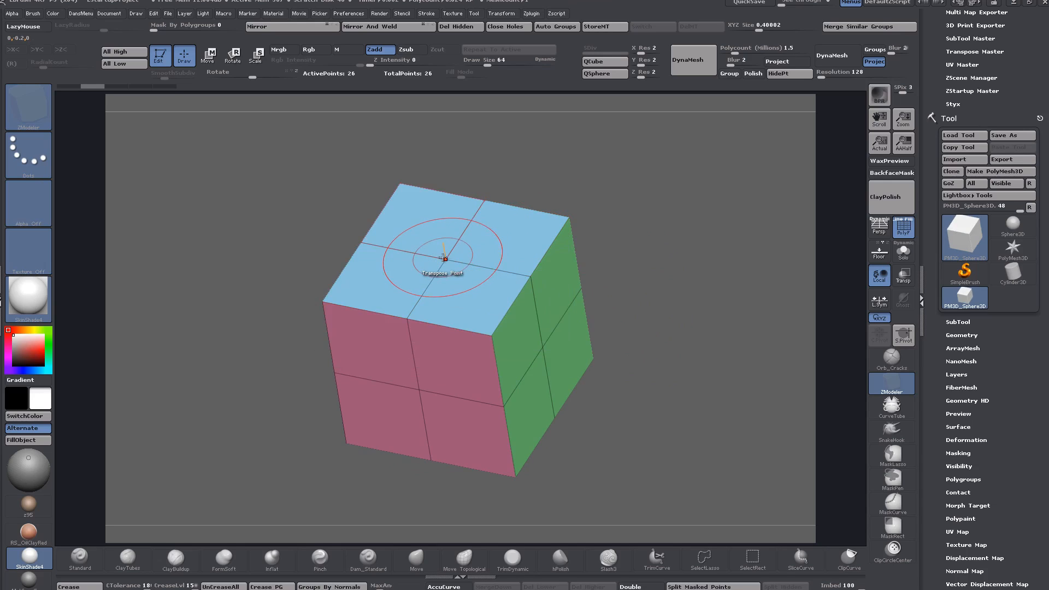
left_click(444, 258)
mouse_move(721, 326)
left_mouse_down()
mouse_move(675, 328)
mouse_move(709, 326)
left_mouse_up()
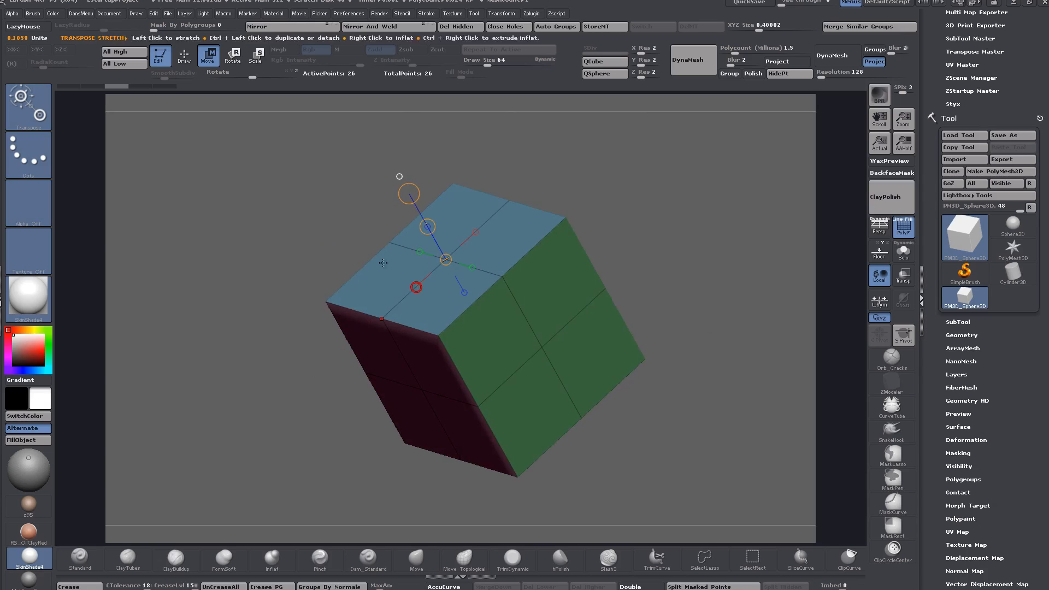
key("space")
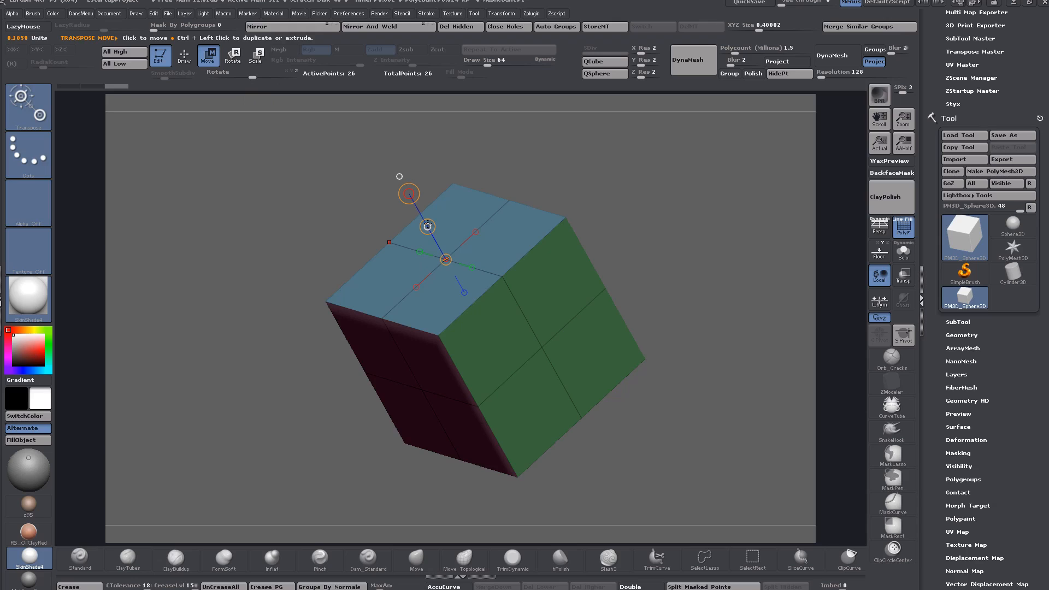
left_click_drag(427, 226, 349, 161)
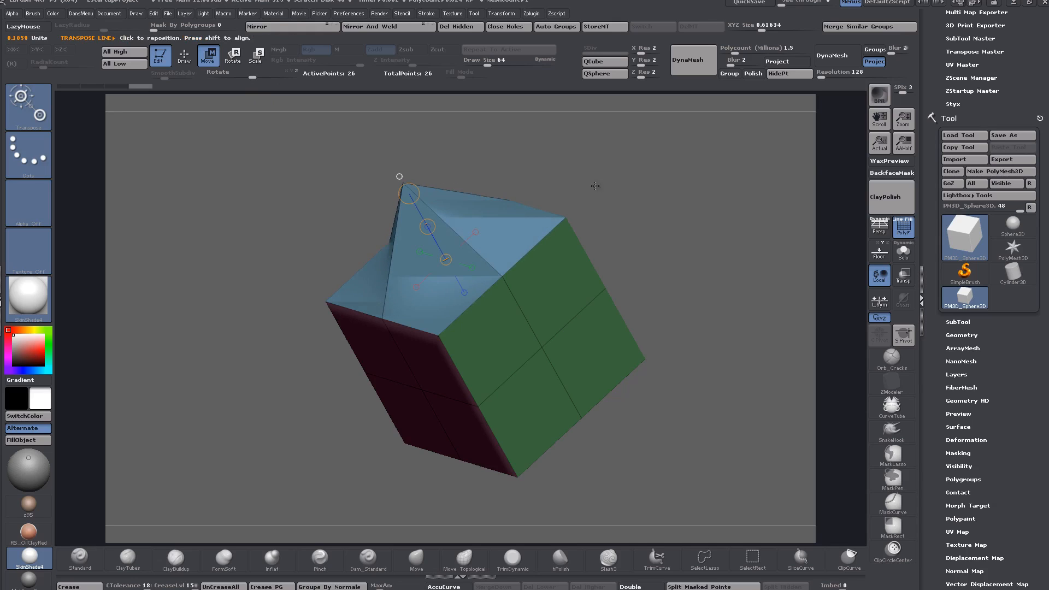
left_click_drag(705, 192, 649, 208)
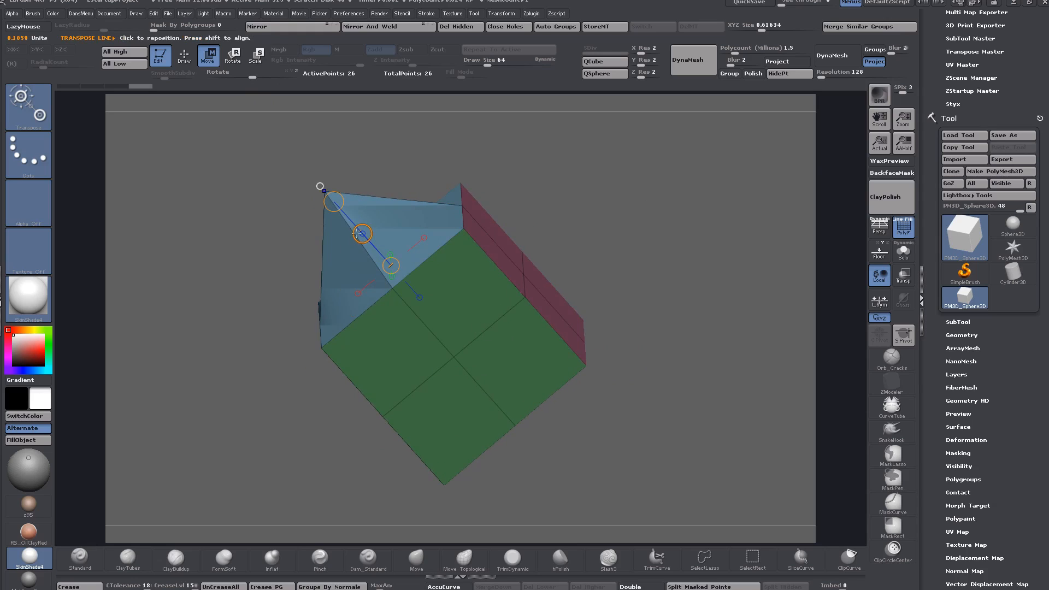
mouse_move(357, 233)
left_mouse_down()
mouse_move(320, 194)
mouse_move(356, 233)
left_mouse_up()
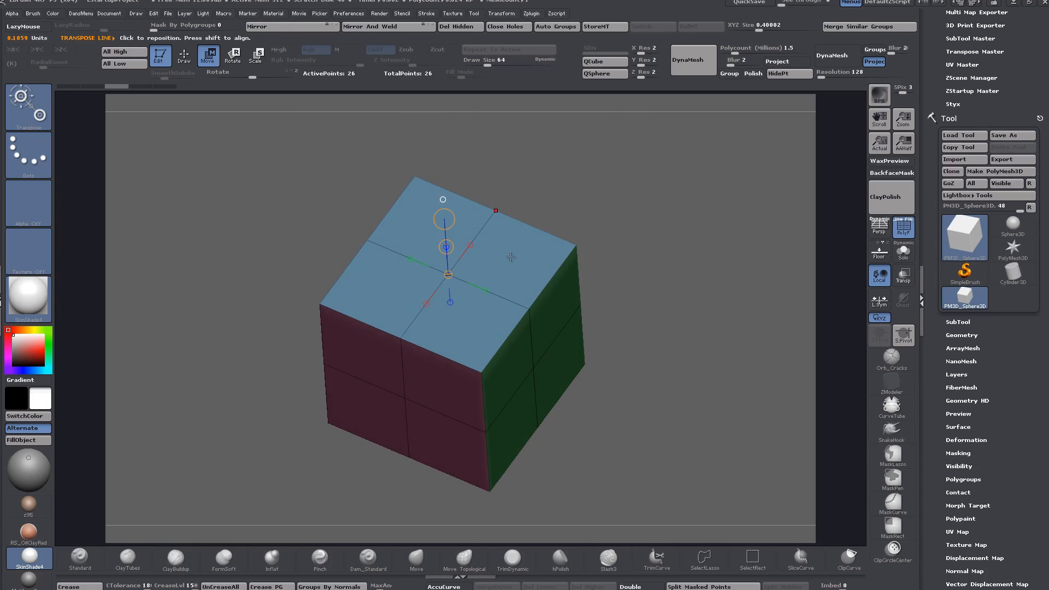
Clear the mask from the cube and return to Draw mode with the ZModeler brush.
left_click_drag(632, 206, 710, 278, "ctrl")
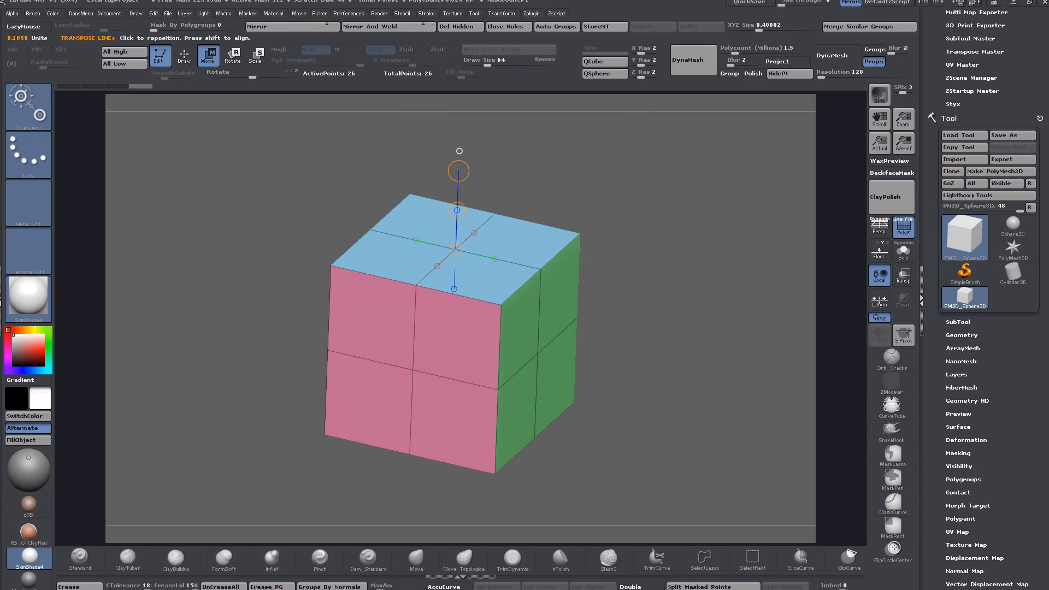
left_click_drag(588, 297, 588, 304)
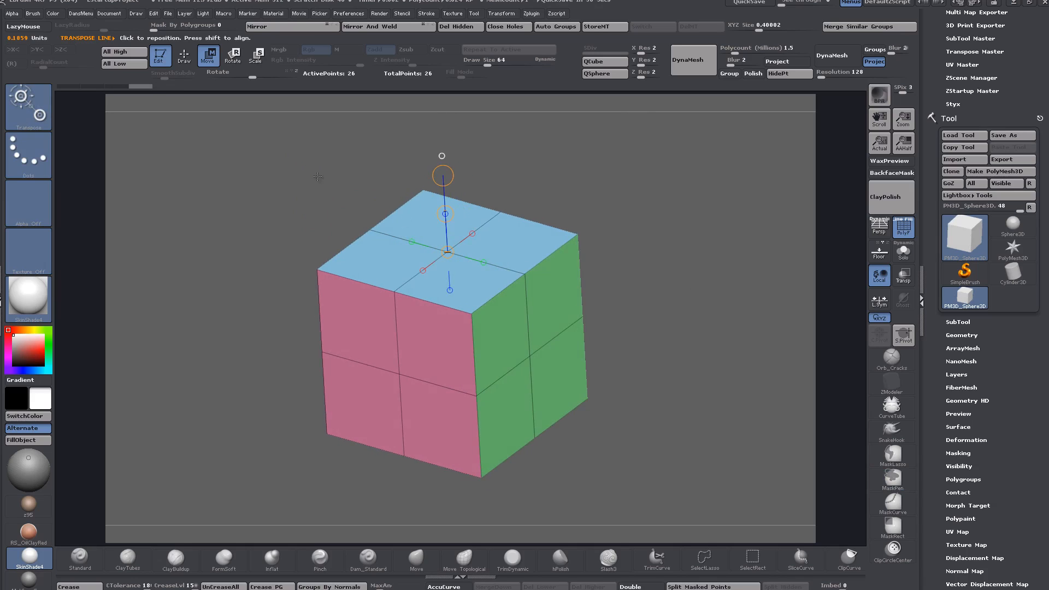
key("q")
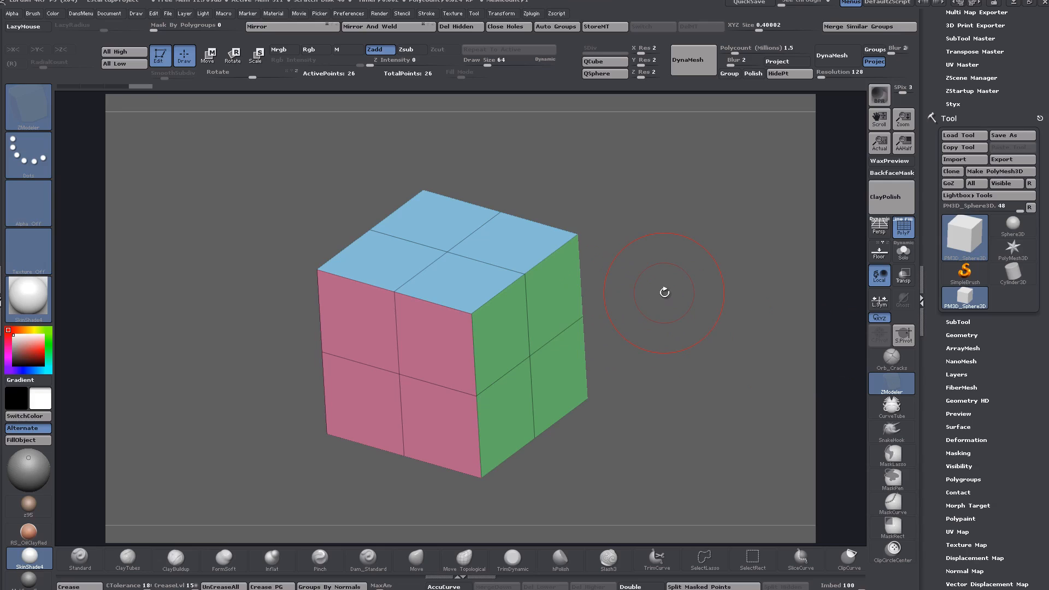
key("b")
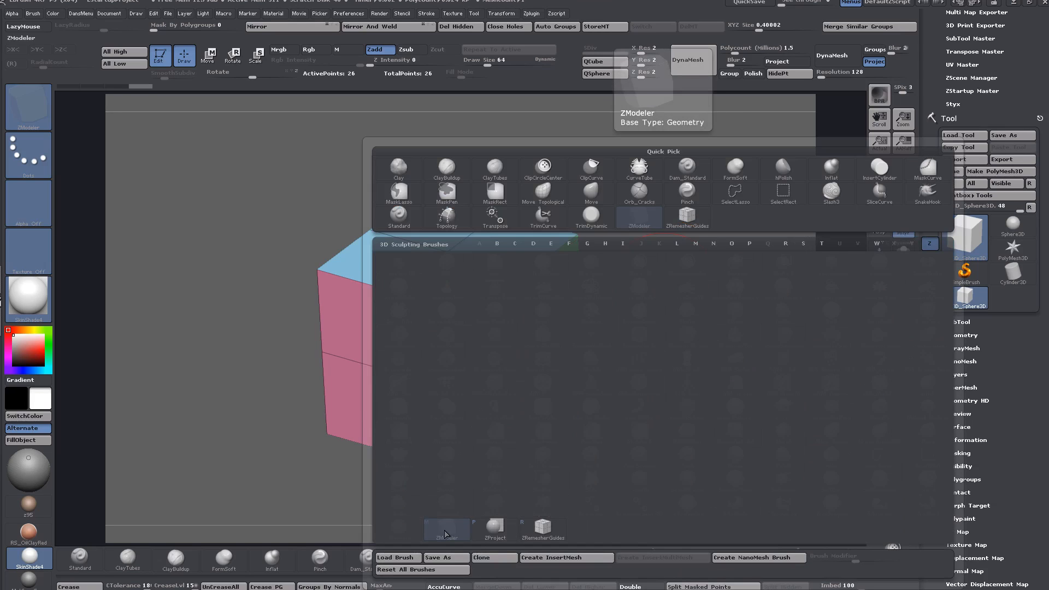
left_click(445, 534)
left_click_drag(679, 316, 678, 323)
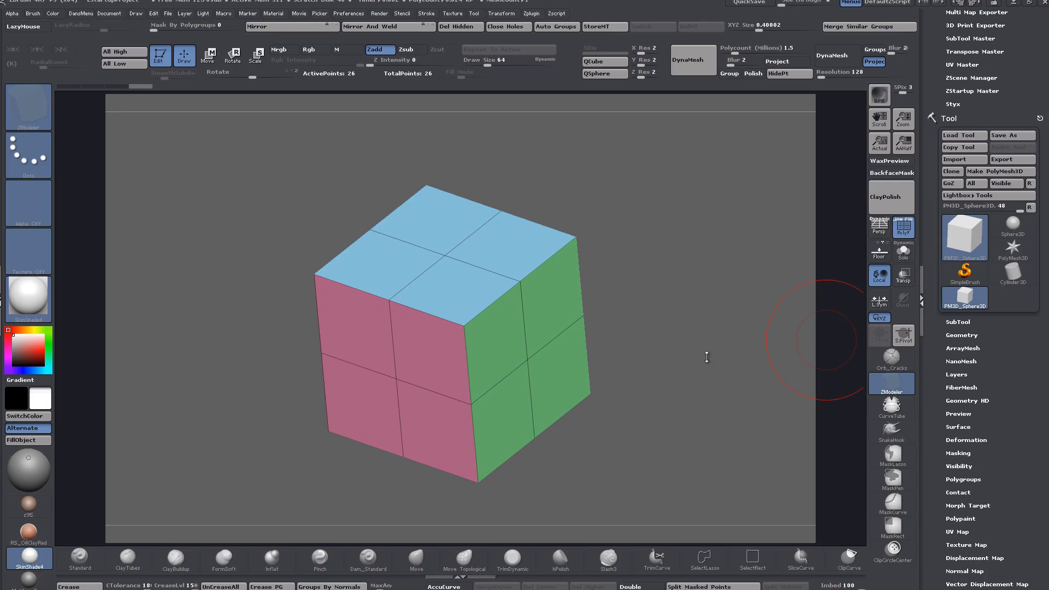
left_click_drag(670, 344, 674, 346)
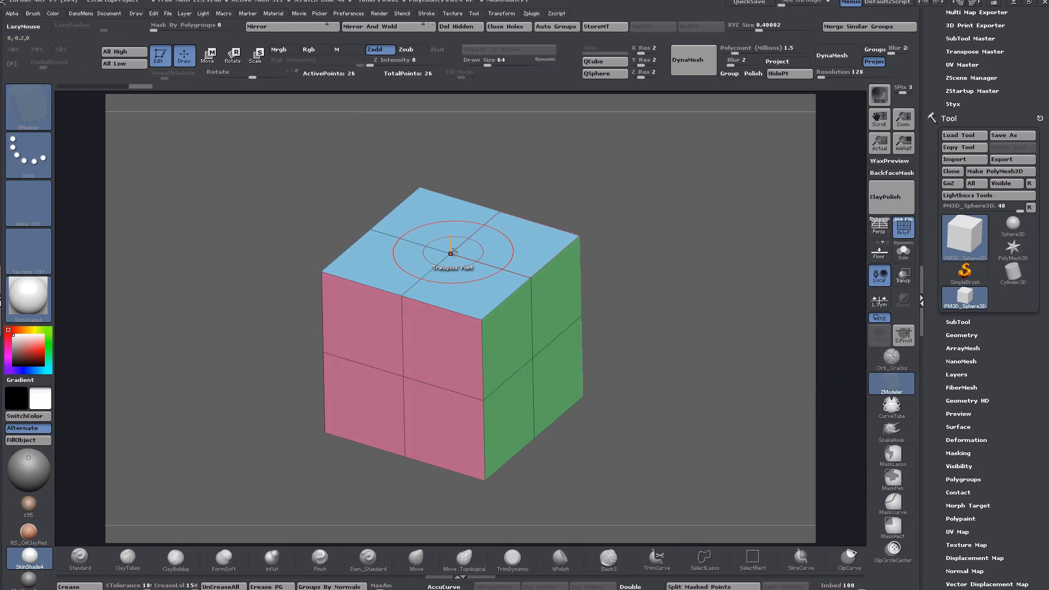
left_click_drag(646, 277, 650, 279)
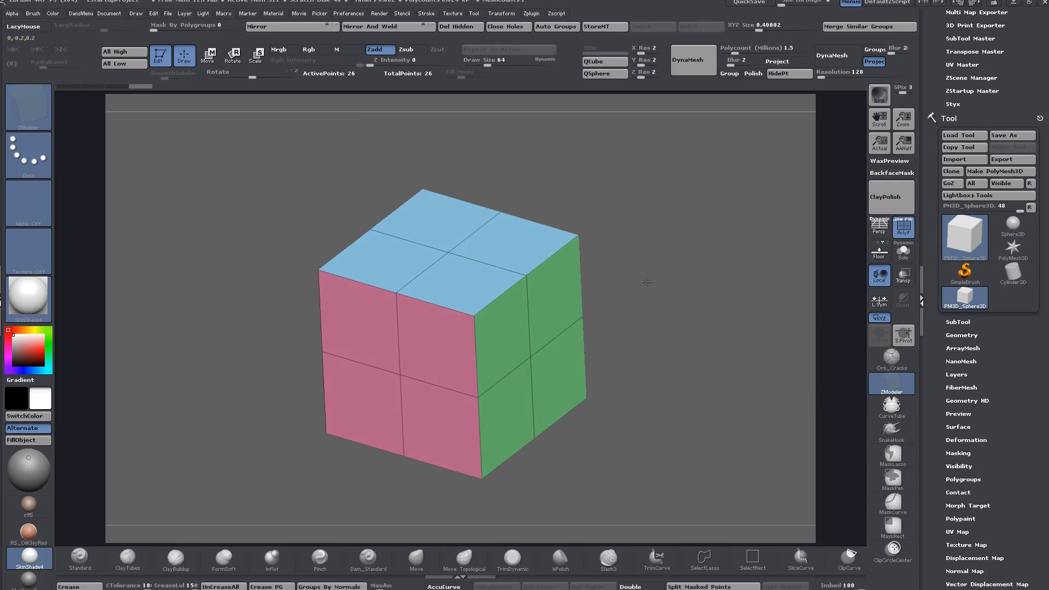
key("space")
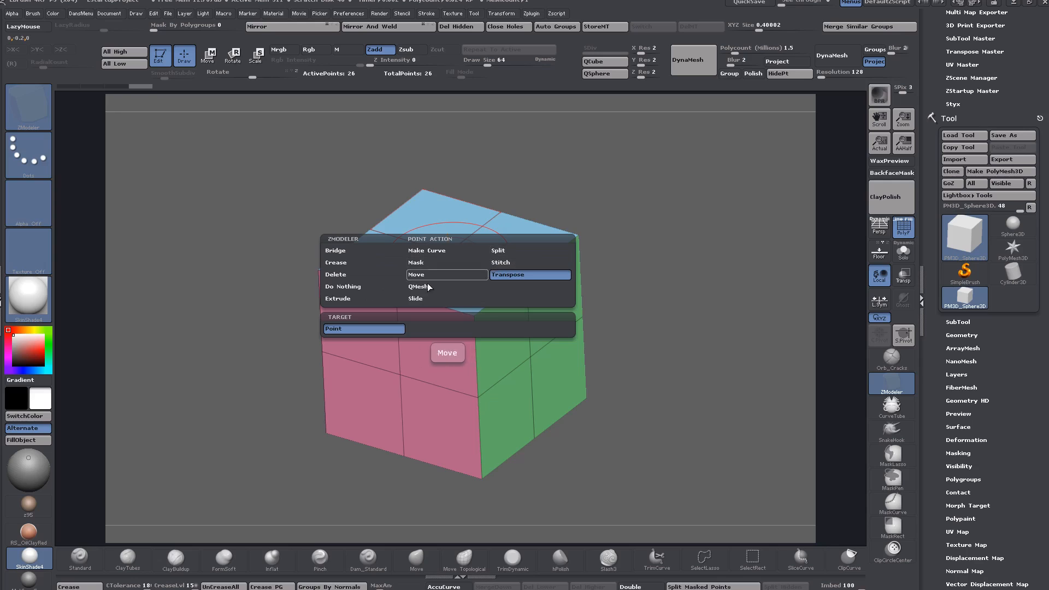
key("space")
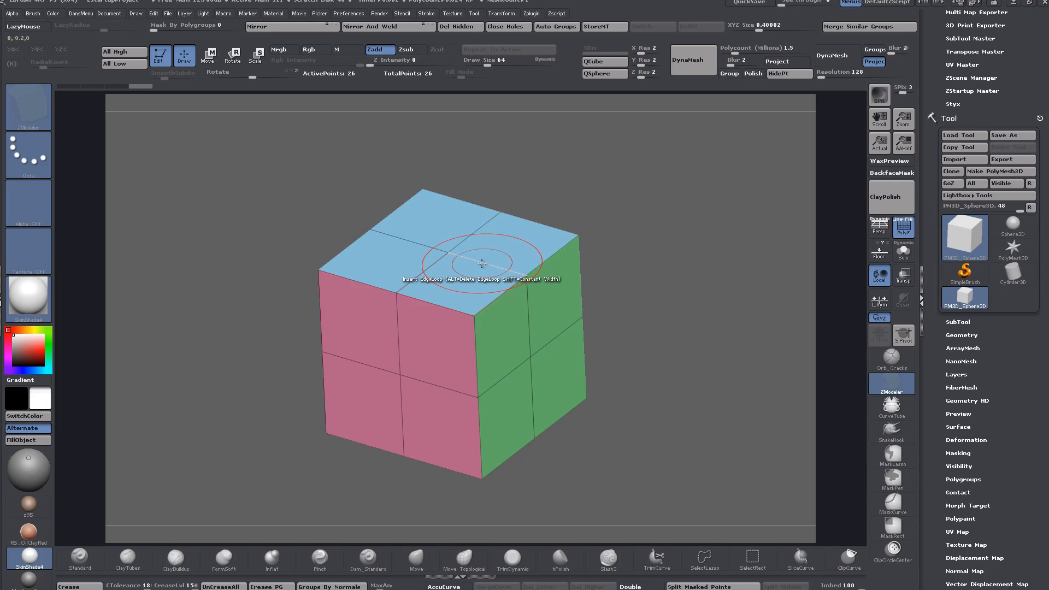
Insert a single edge loop across the cube's blue top face with the Insert edge action and slide it close to the green face.
key("space")
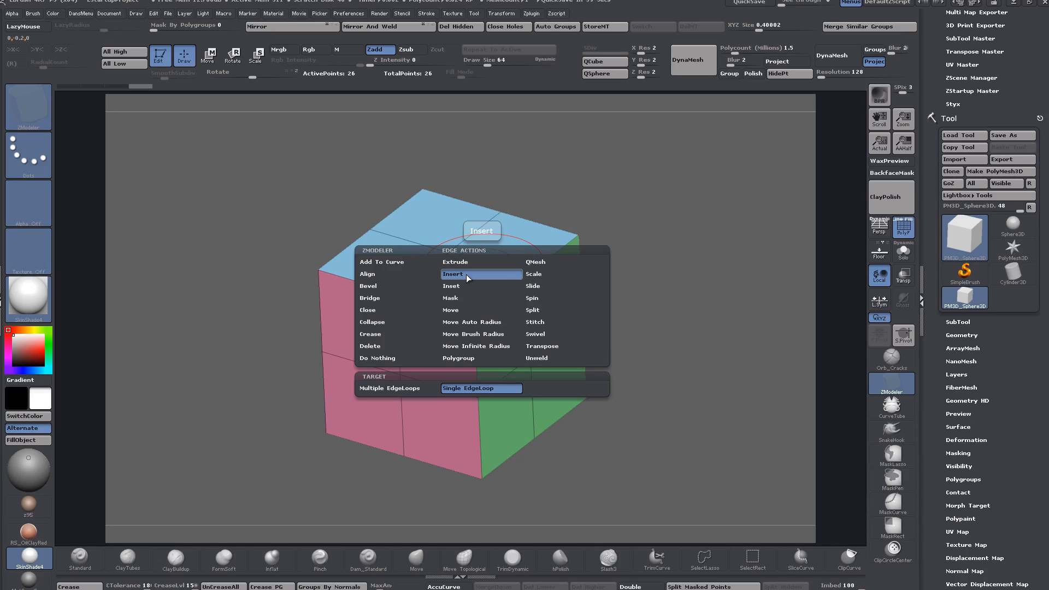
left_click(467, 275)
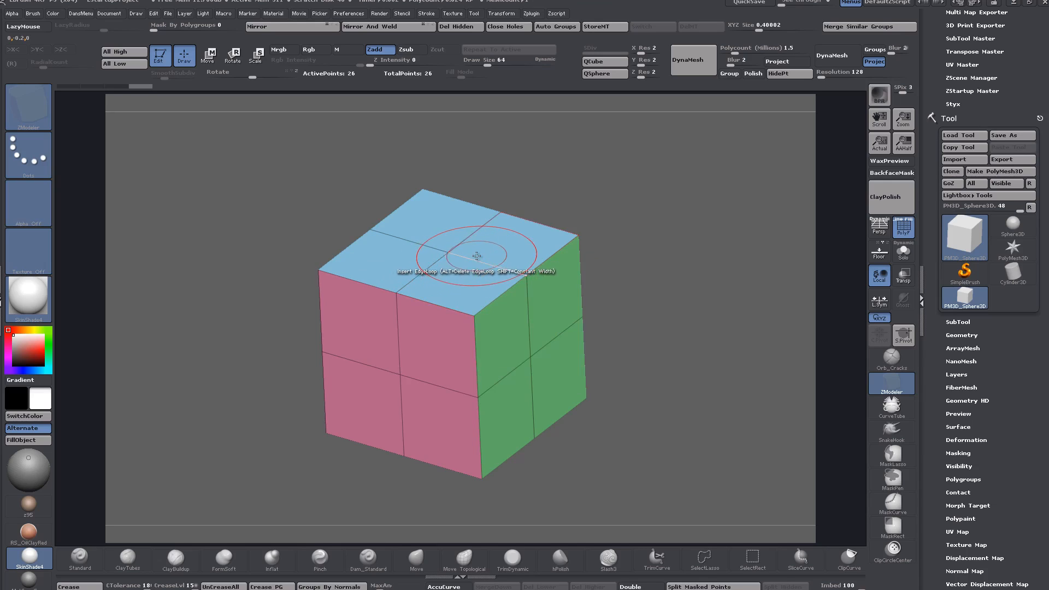
key("space")
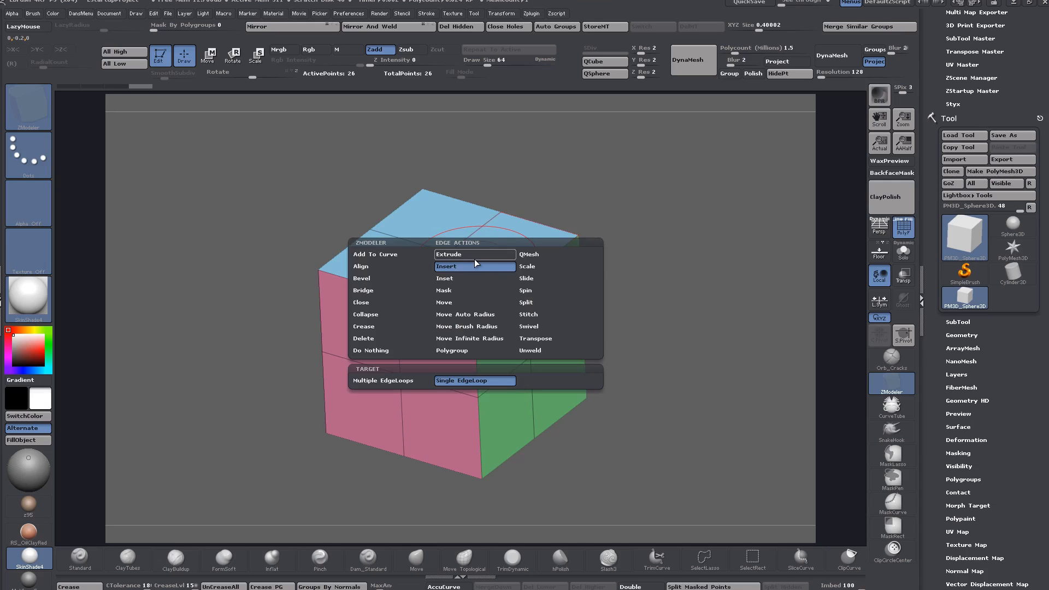
left_click(452, 378)
left_click(477, 260)
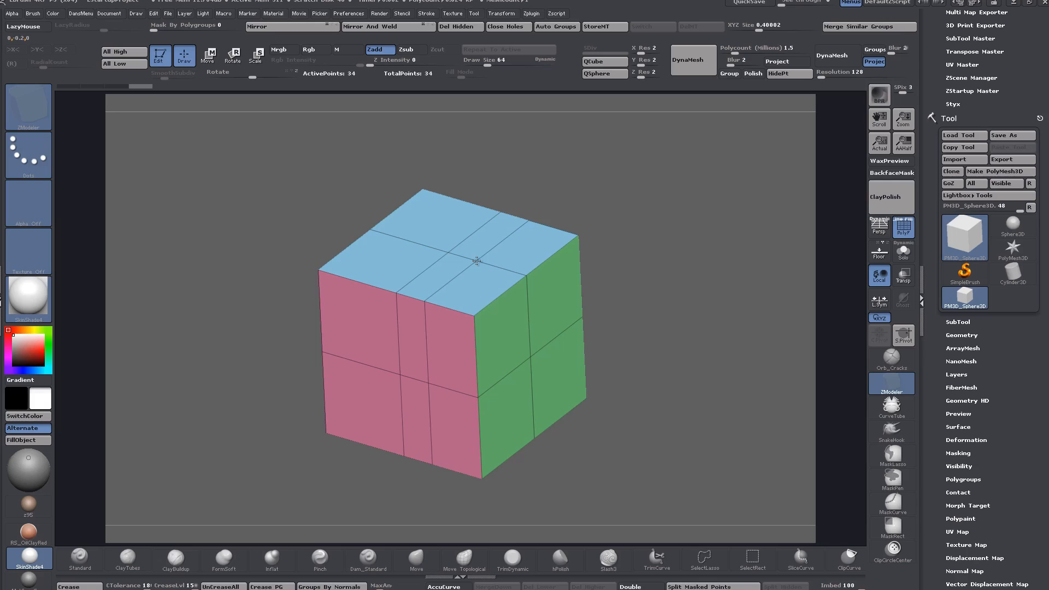
mouse_move(476, 261)
left_mouse_down()
mouse_move(462, 256)
mouse_move(479, 256)
mouse_move(472, 270)
mouse_move(467, 252)
mouse_move(486, 262)
mouse_move(445, 253)
mouse_move(527, 268)
left_mouse_up()
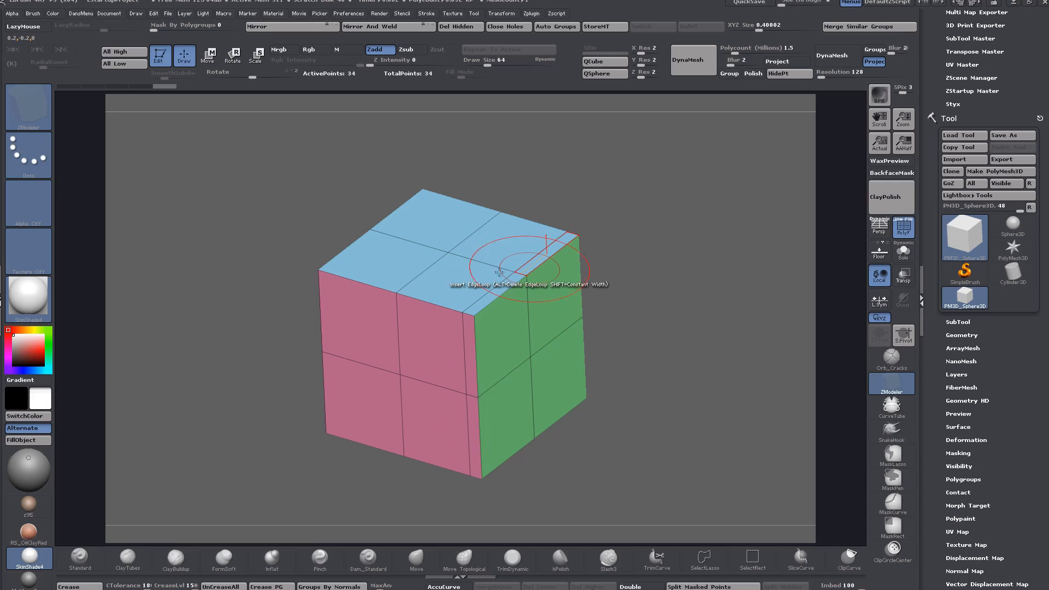
Try inserting multiple edge loops with Interactive Resolution between the top face's middle edge and the loop near the green face, and undo them.
key("space")
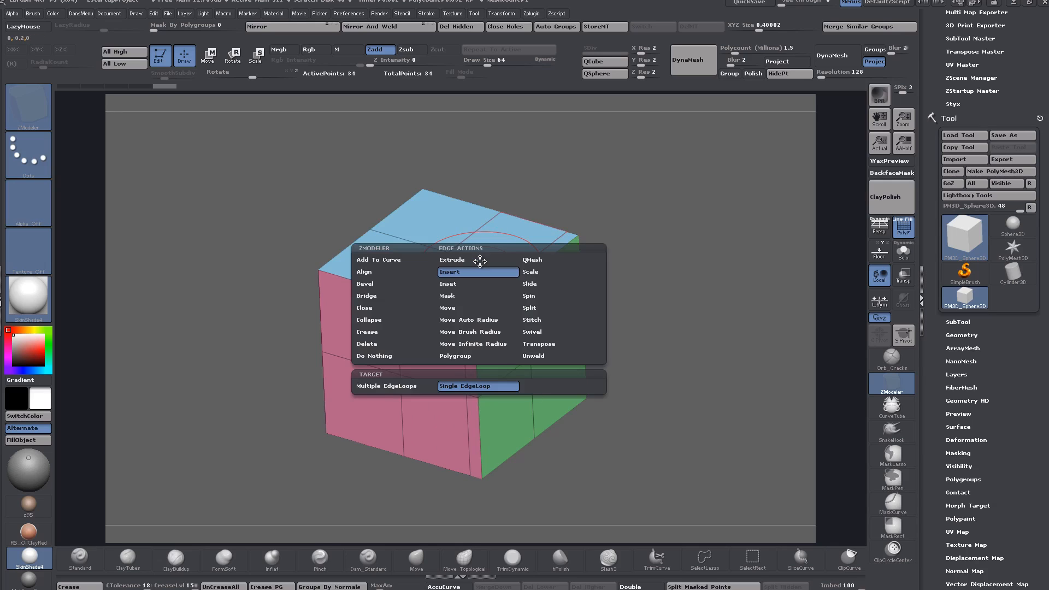
left_click(382, 386)
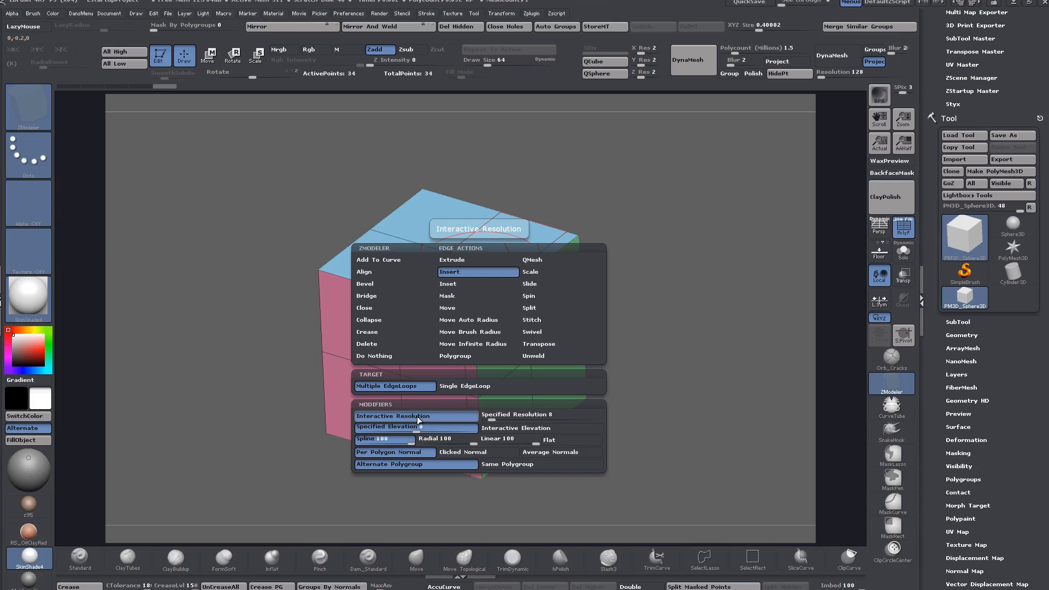
key("space")
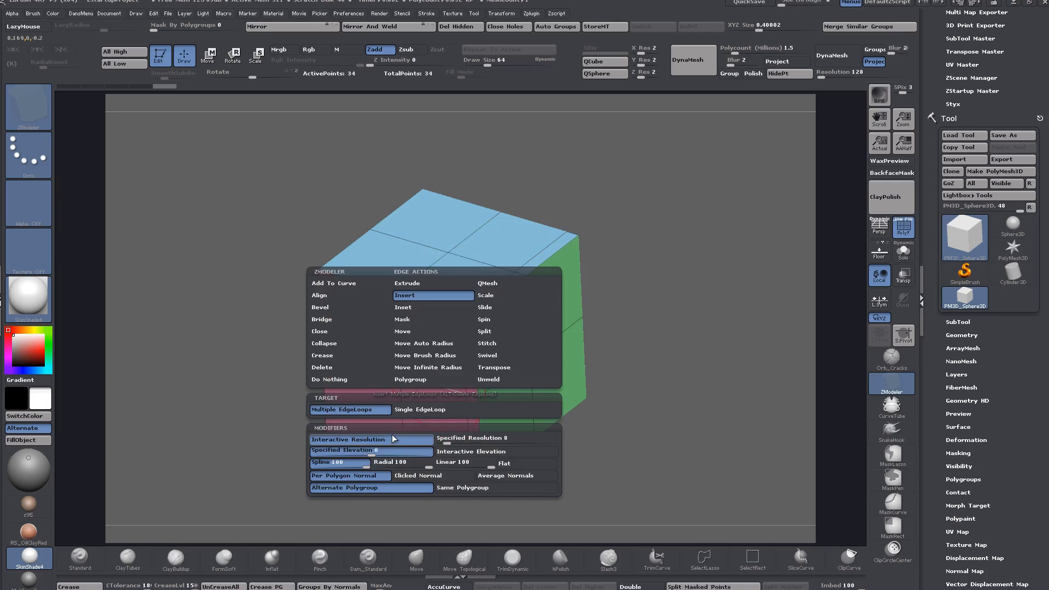
left_click(485, 264)
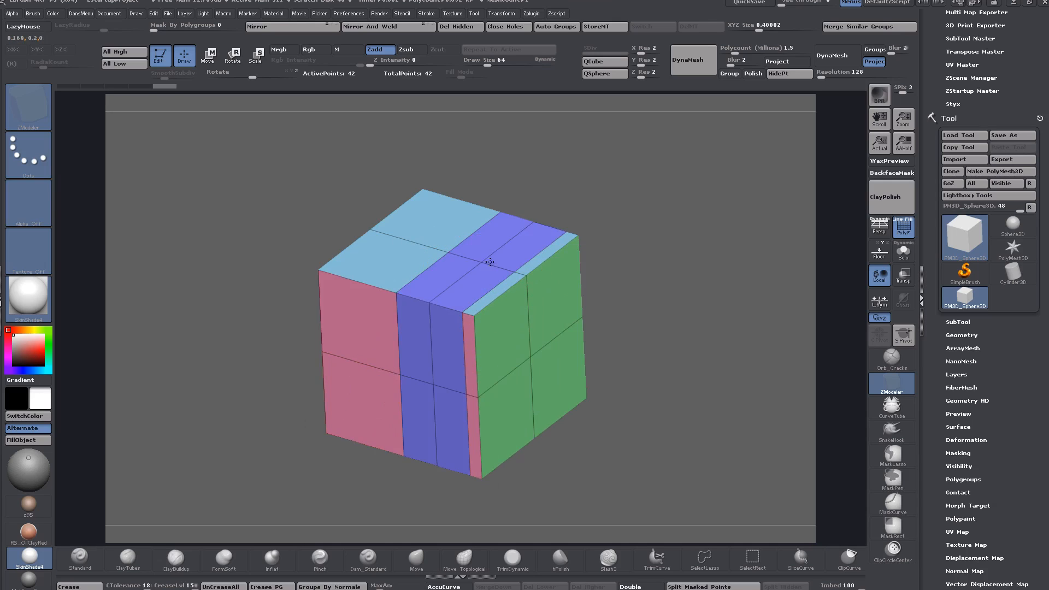
left_click_drag(515, 250, 512, 223)
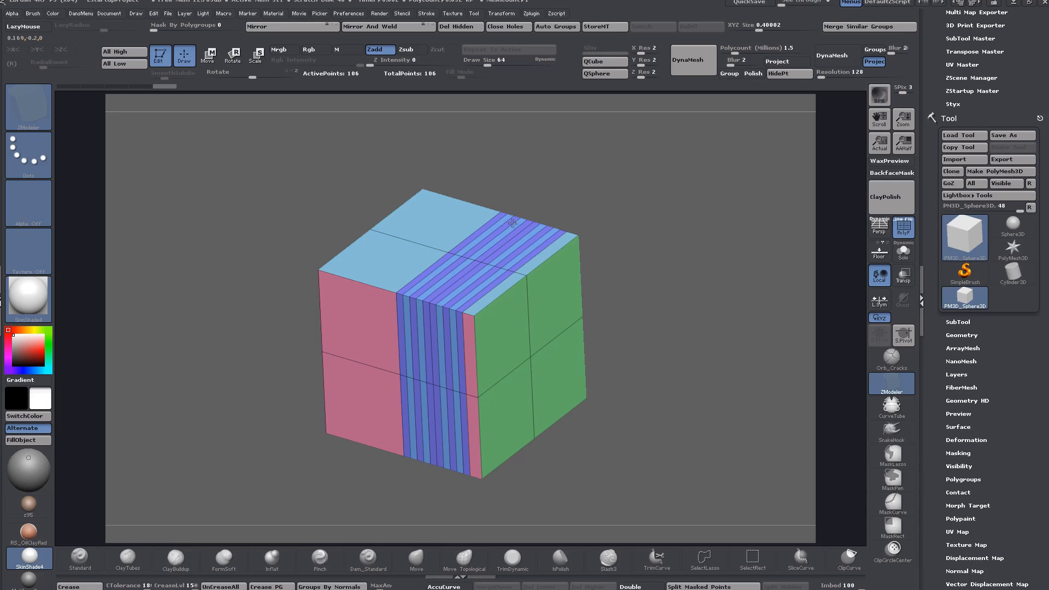
left_click_drag(512, 223, 509, 240)
key("ctrl+z")
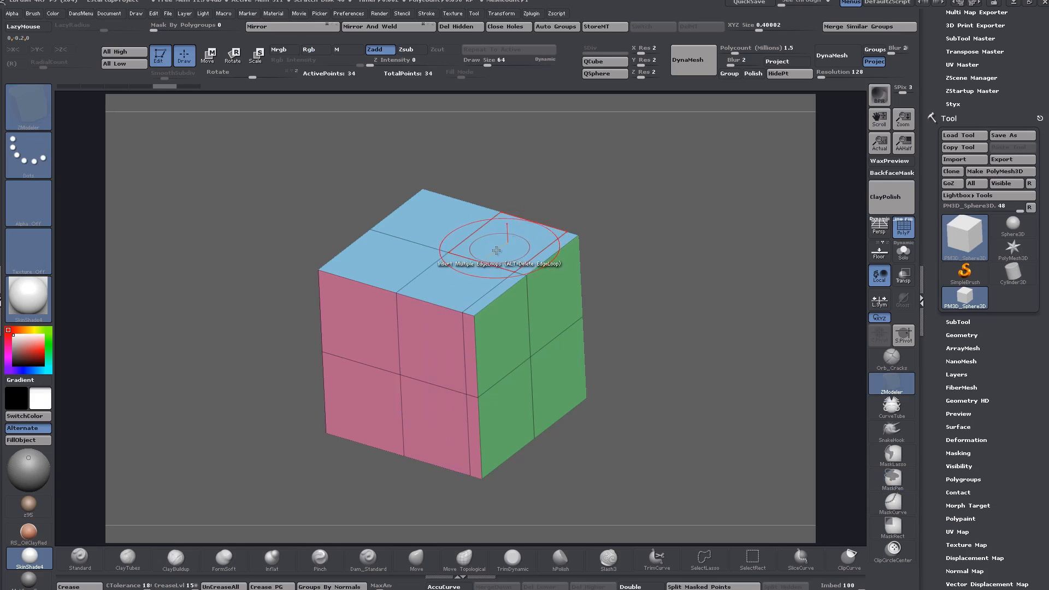
Try inserting multiple edge loops with Interactive Elevation so the strip beside the green face bulges outward, and undo the insertion.
key("space")
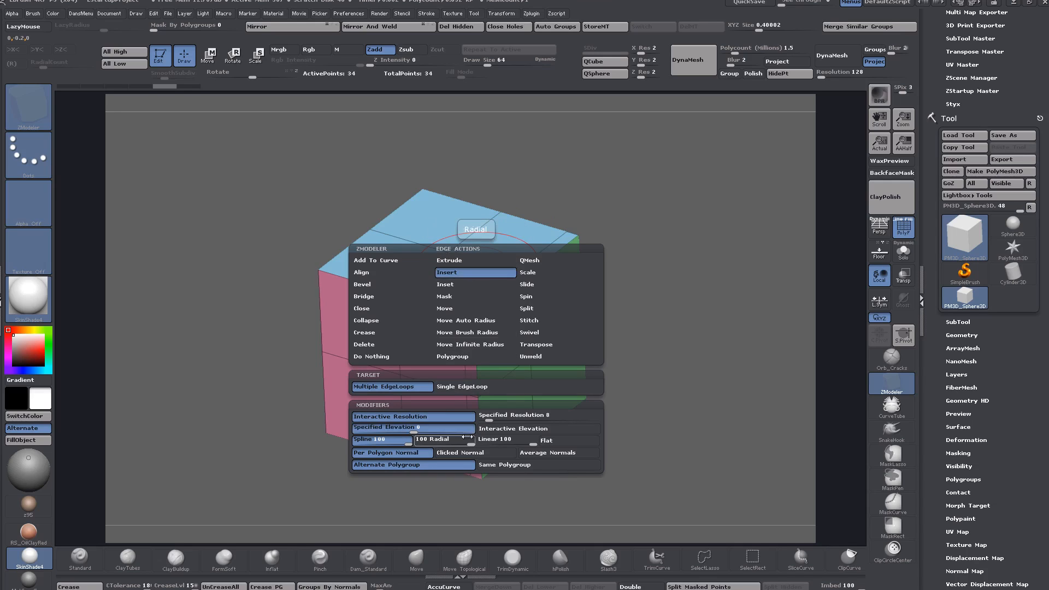
left_click(532, 429)
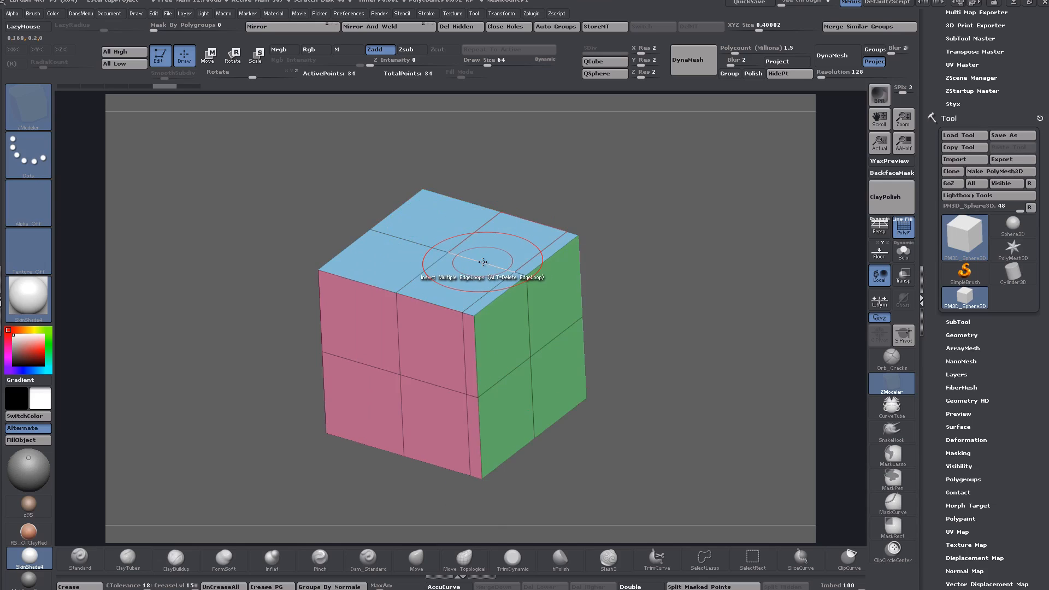
left_click(483, 262)
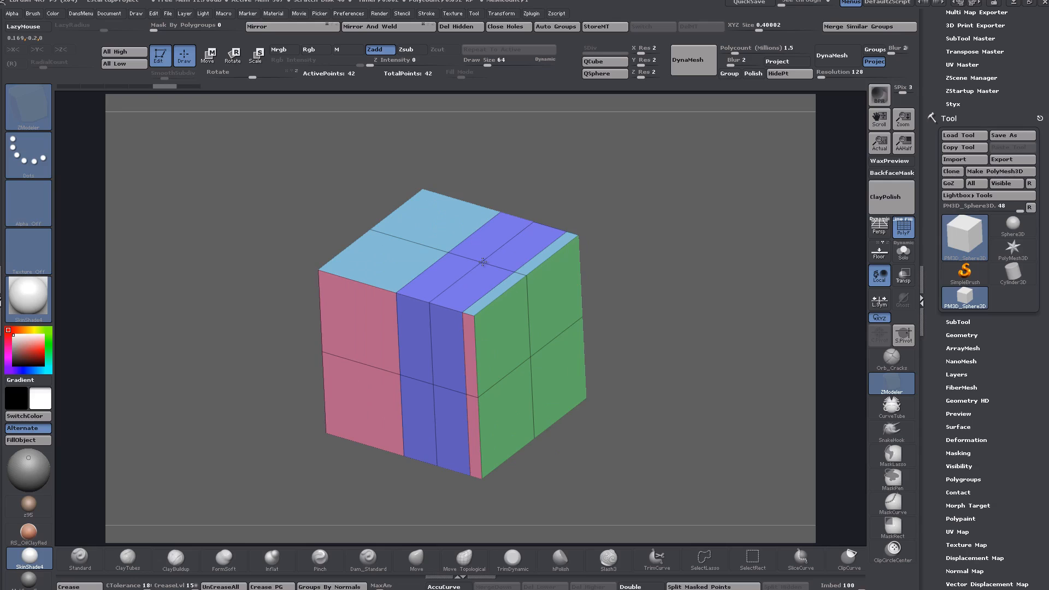
left_click_drag(485, 247, 475, 169)
key("ctrl+z")
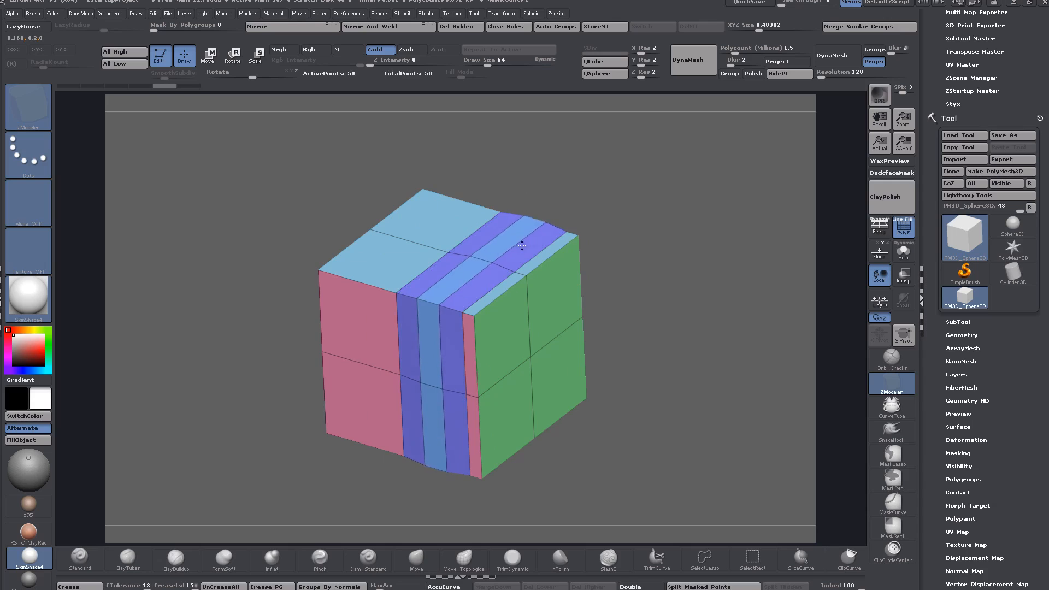
left_click_drag(549, 241, 527, 249)
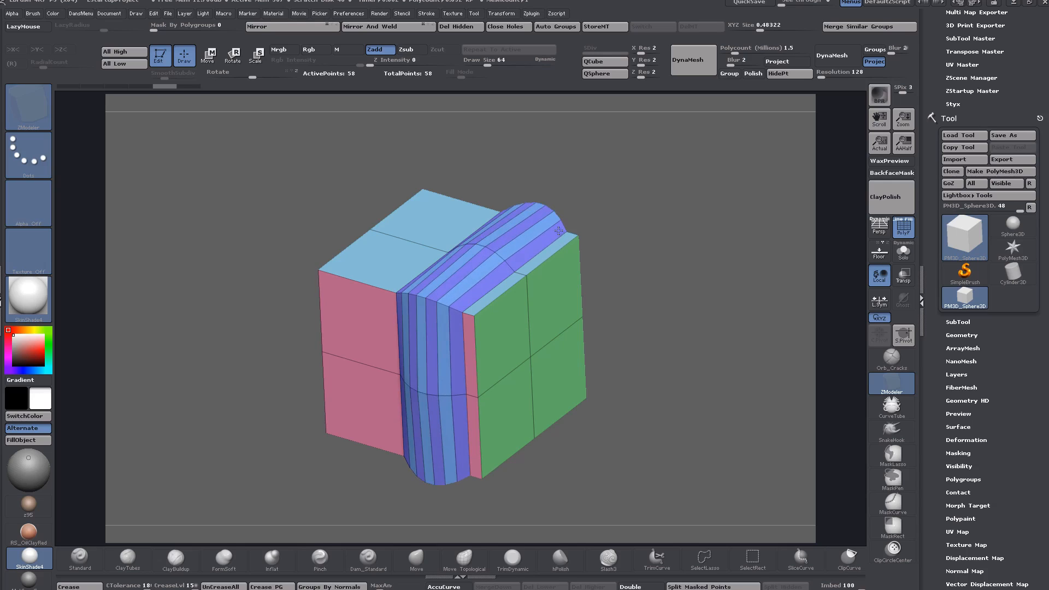
mouse_move(564, 226)
left_mouse_down()
mouse_move(563, 243)
mouse_move(547, 243)
left_mouse_up()
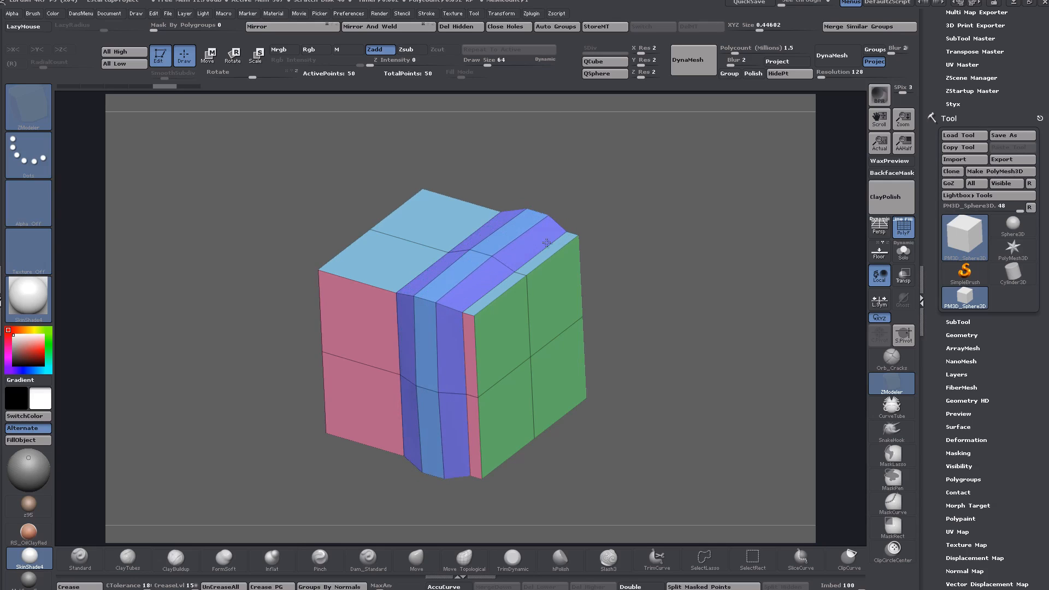
key("ctrl+z")
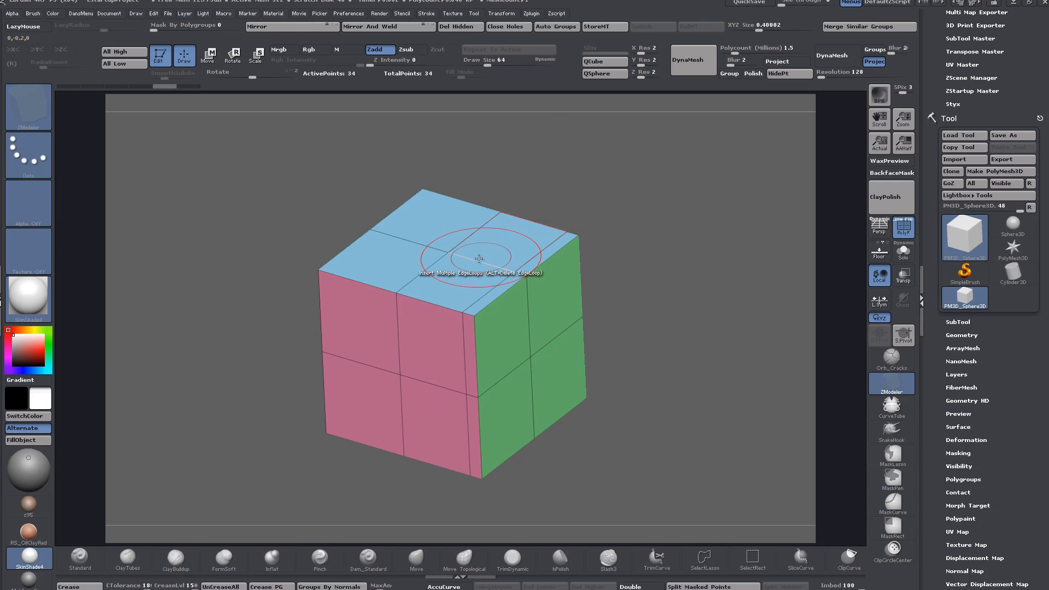
Try beveling the border of the cube's top face with the EdgeLoop Complete target, and undo both the bevel and the inserted edge loop.
key("space")
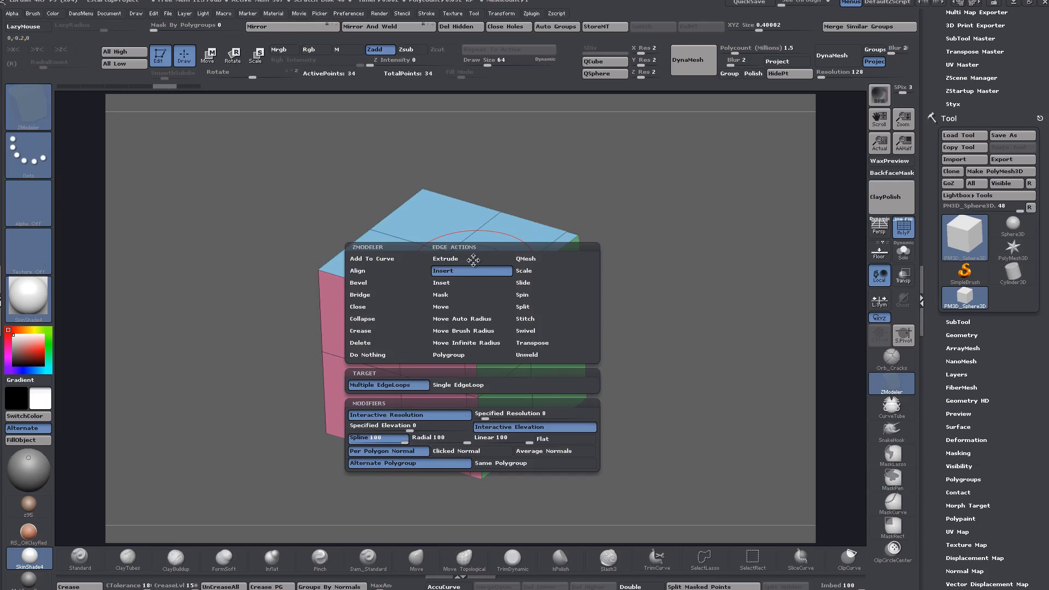
left_click(361, 282)
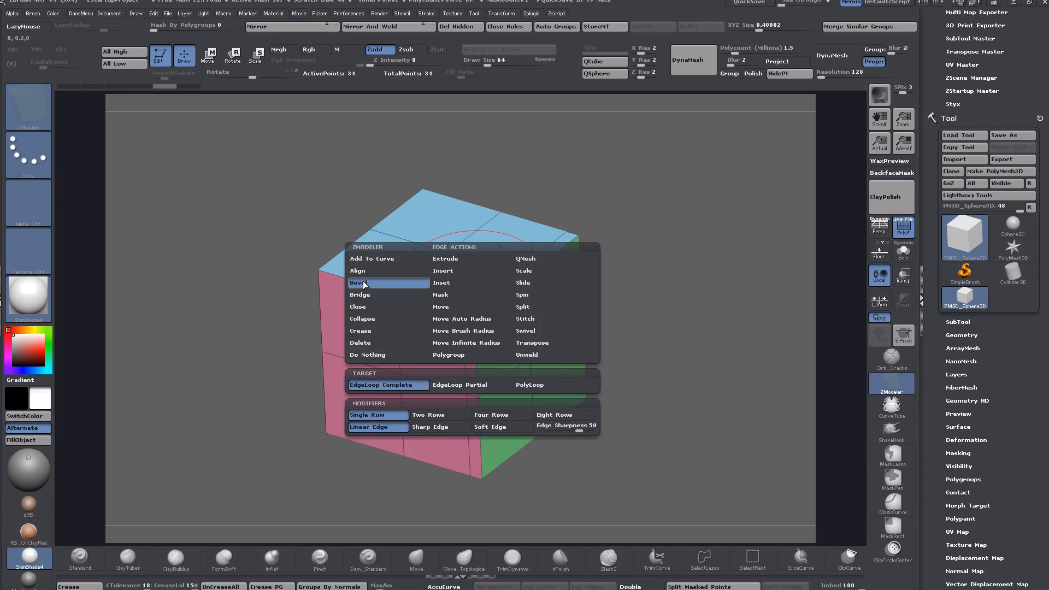
mouse_move(365, 284)
left_mouse_down()
mouse_move(398, 299)
mouse_move(316, 297)
mouse_move(374, 269)
left_mouse_up()
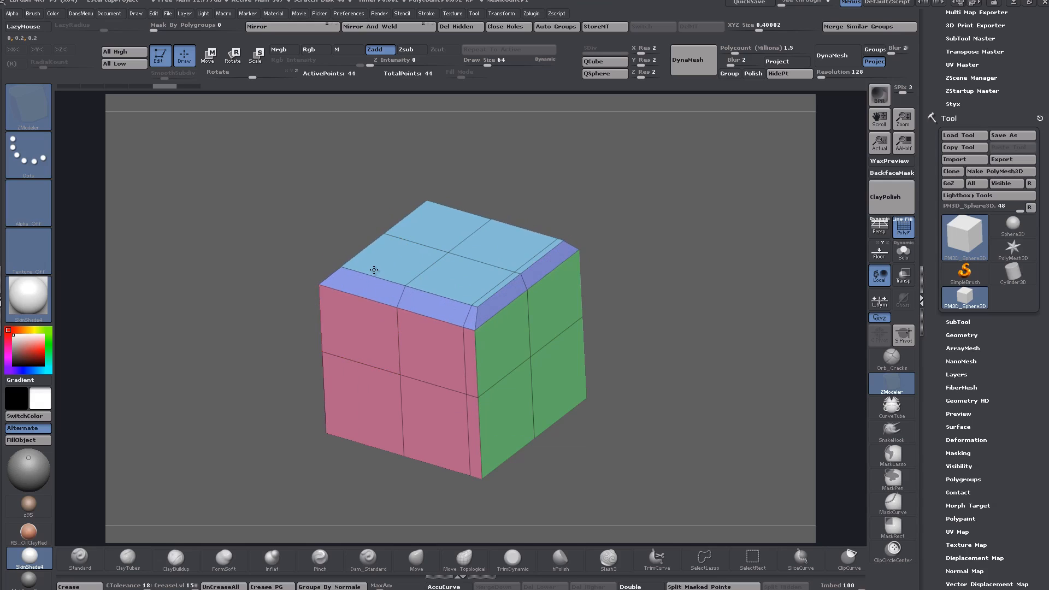
key("ctrl+z")
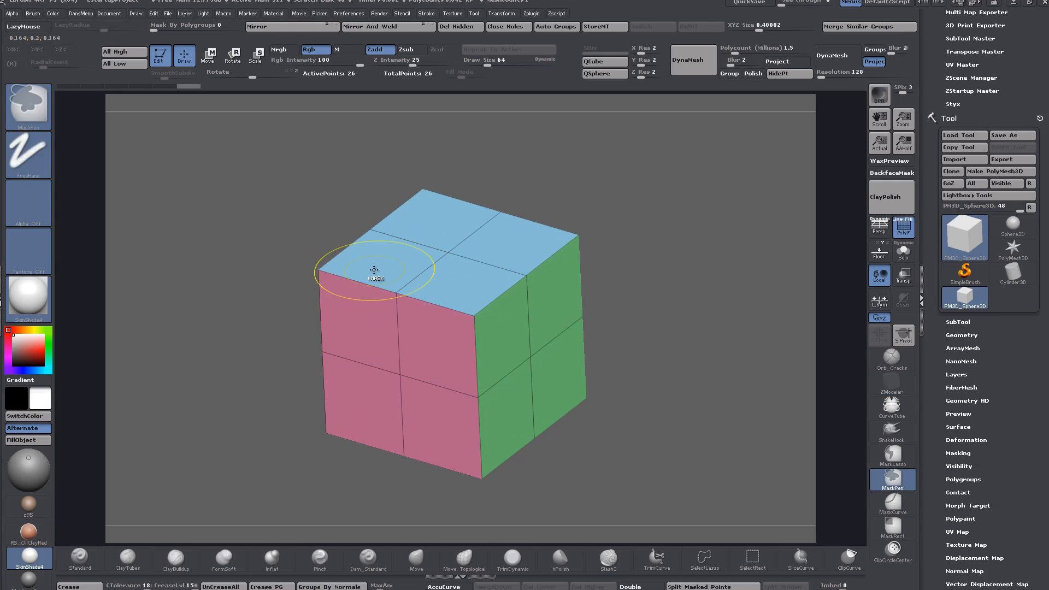
left_click_drag(363, 280, 365, 271)
key("ctrl+z")
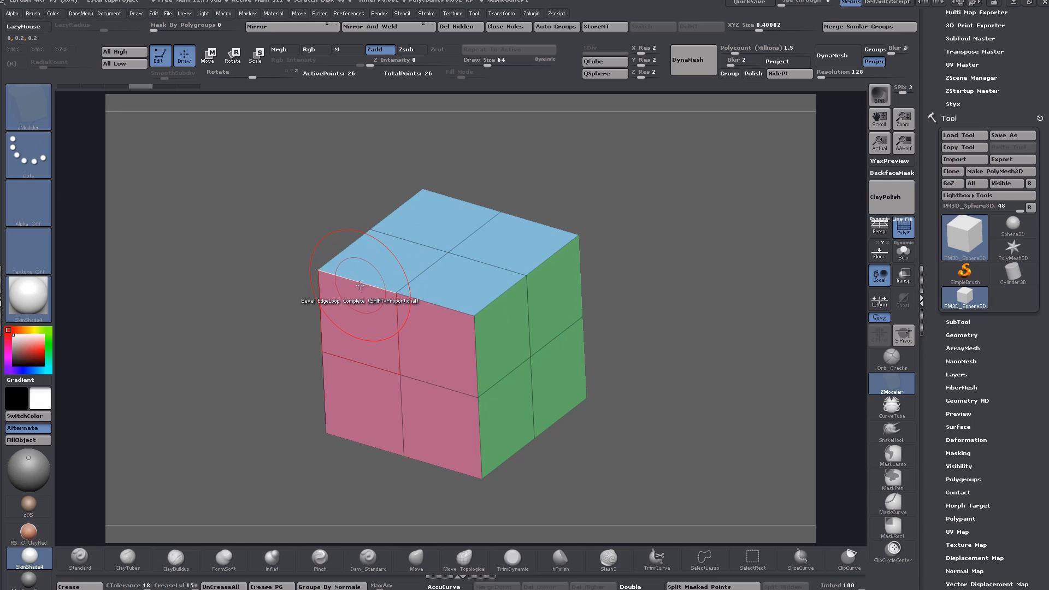
Try beveling the edge between the blue and pink faces with the EdgeLoop Partial target, and undo the bevels.
key("space")
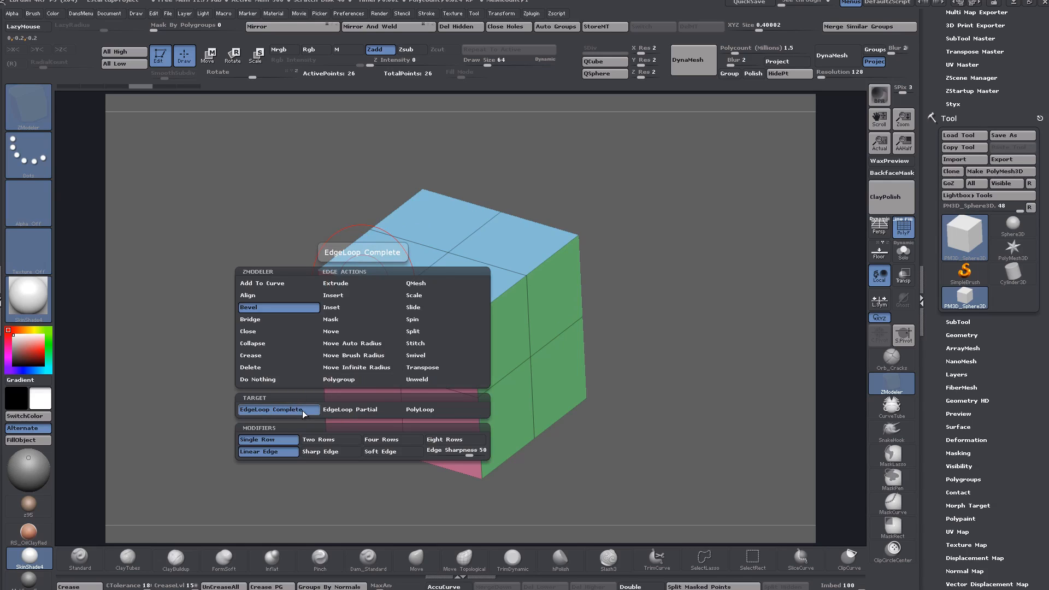
left_click(333, 410)
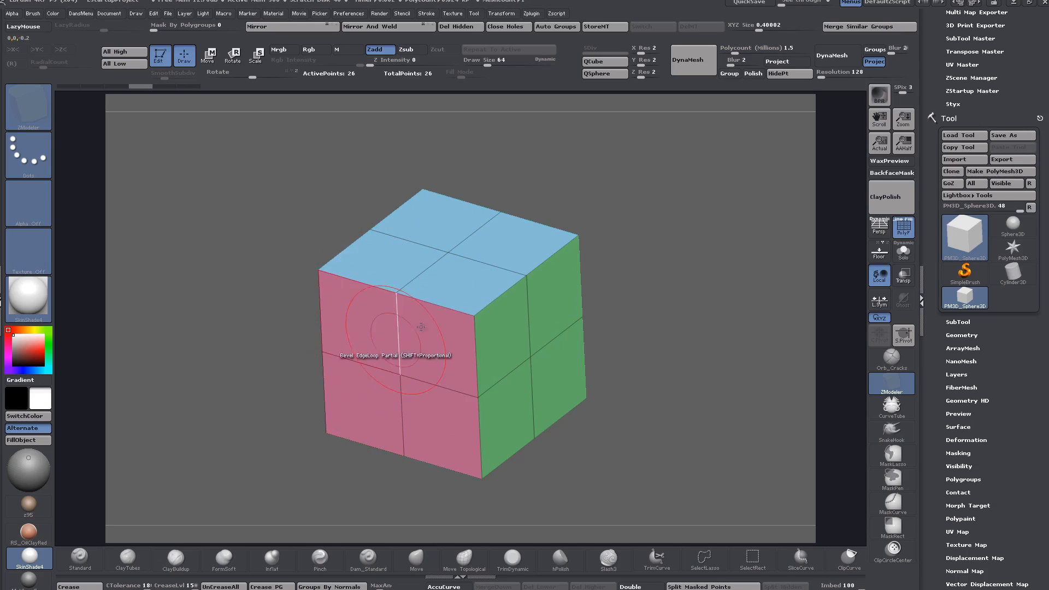
left_click_drag(421, 327, 449, 278)
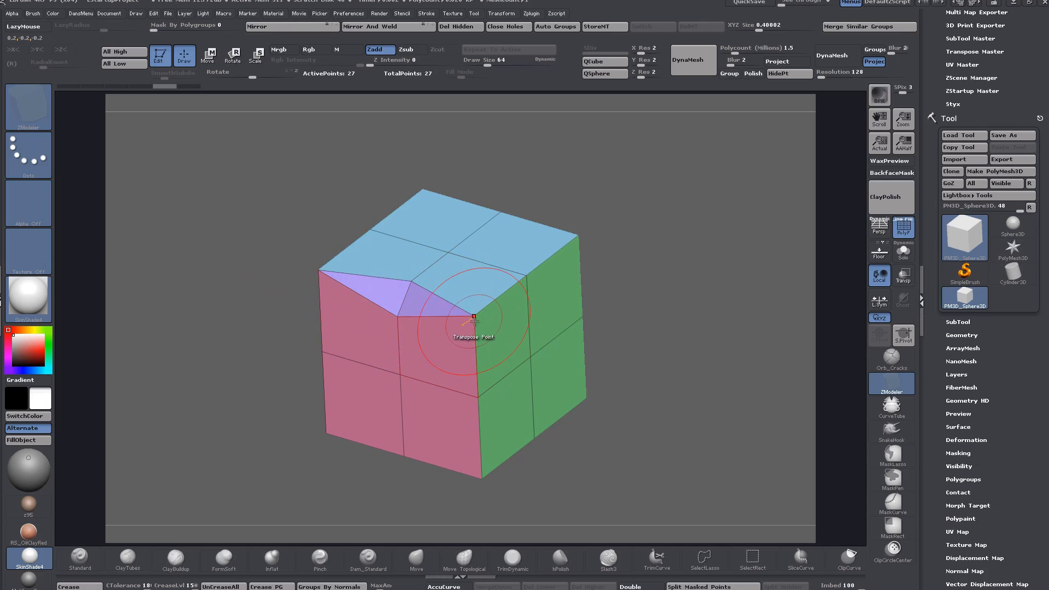
mouse_move(702, 369)
left_mouse_down()
mouse_move(687, 369)
mouse_move(701, 368)
left_mouse_up()
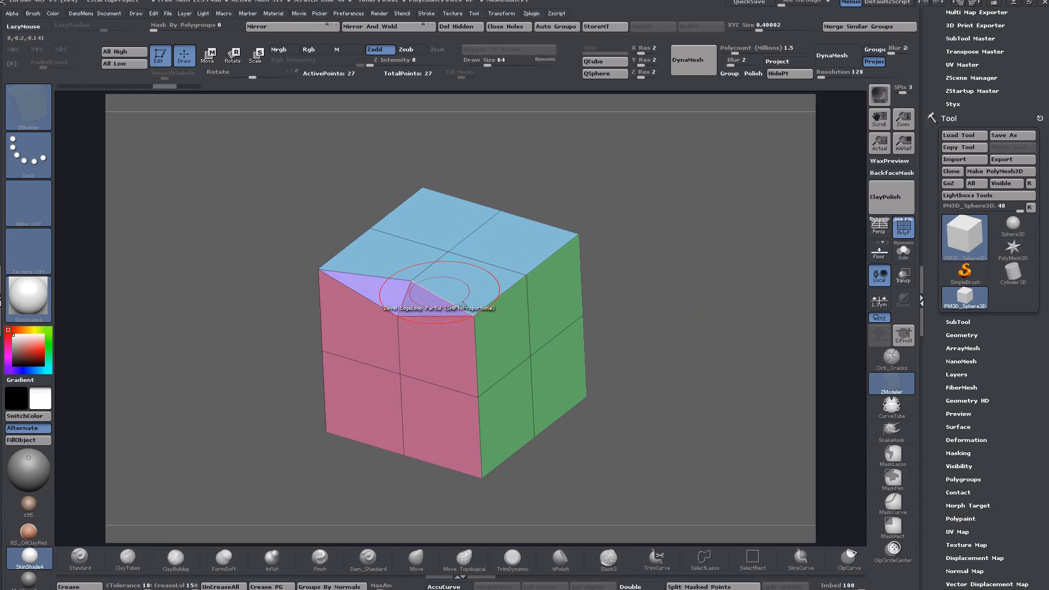
key("ctrl+z")
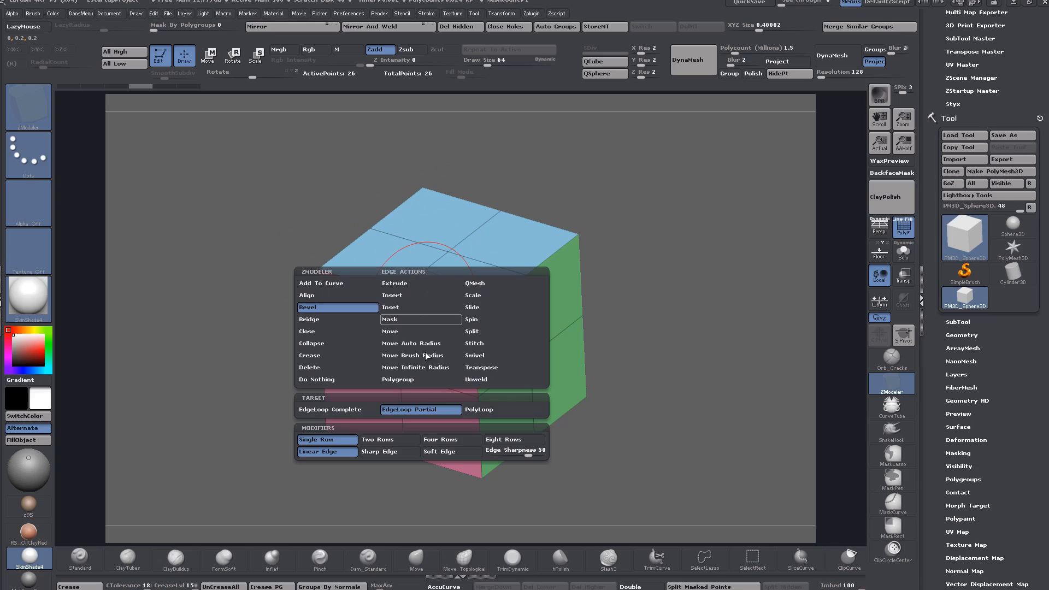
left_click(420, 409)
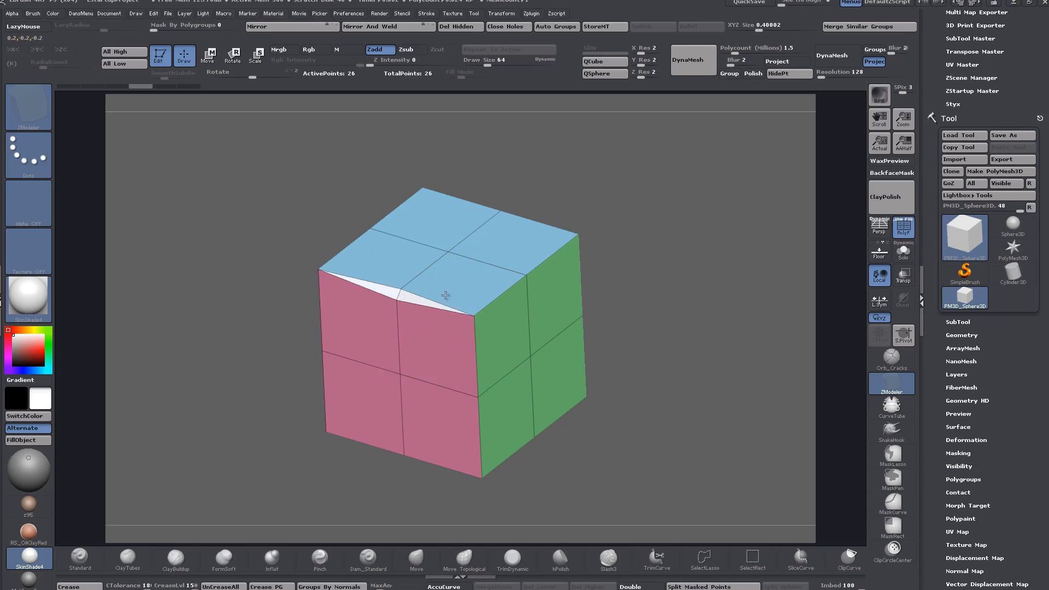
key("ctrl+z")
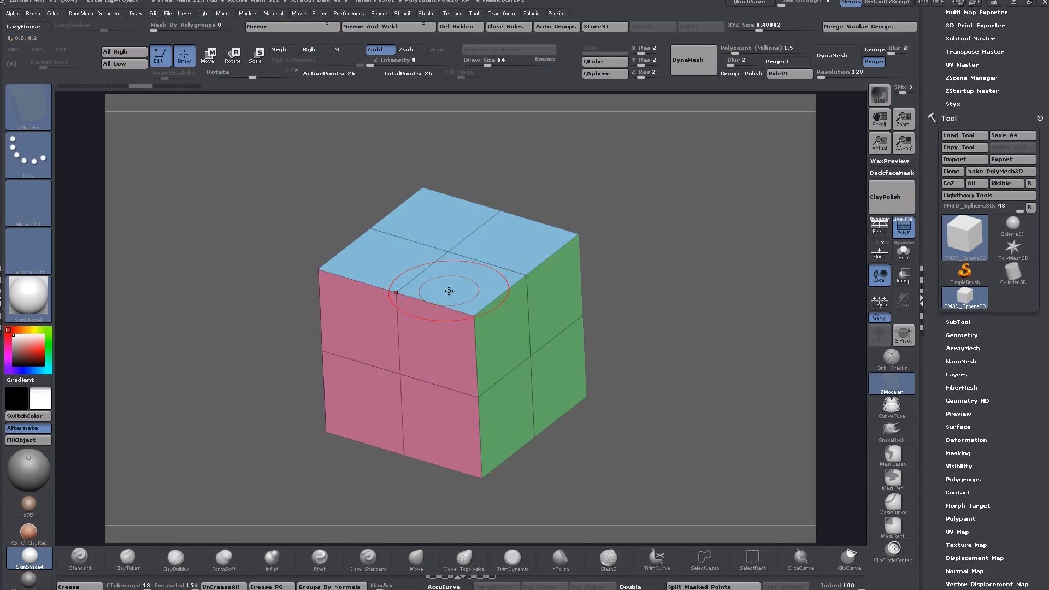
Try beveling the edges around the green face with the PolyLoop target, and undo each bevel.
key("space")
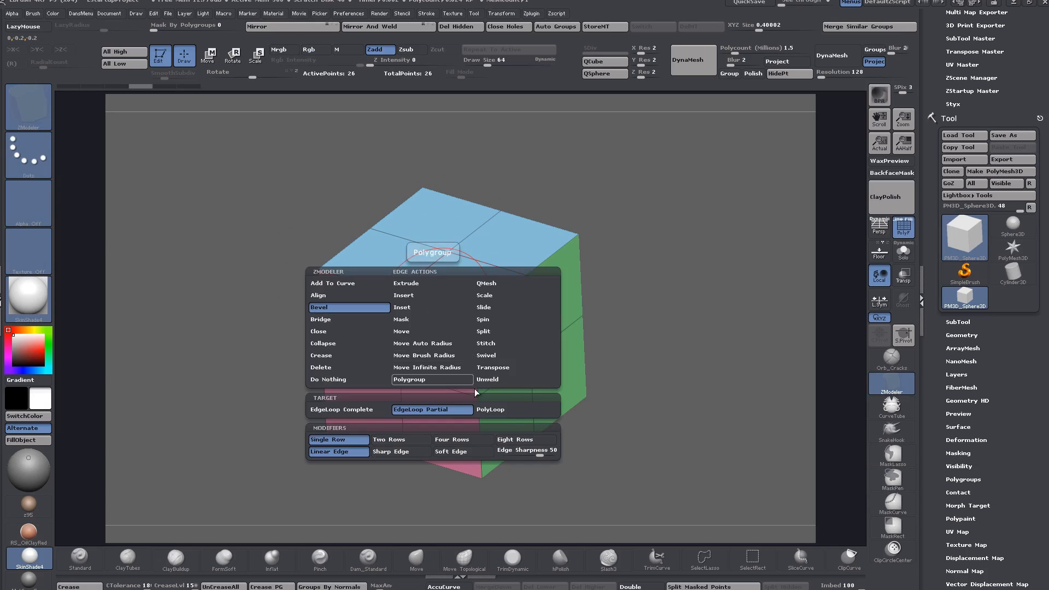
left_click(494, 410)
left_click_drag(461, 335, 454, 289)
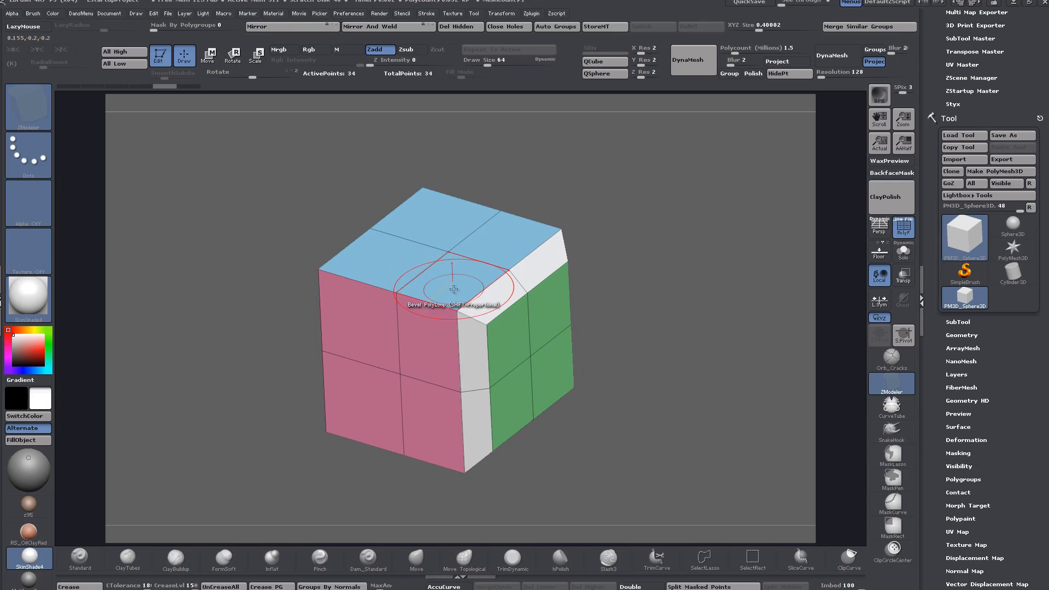
key("ctrl+z")
left_click_drag(475, 354, 477, 335)
key("ctrl")
key("ctrl+z")
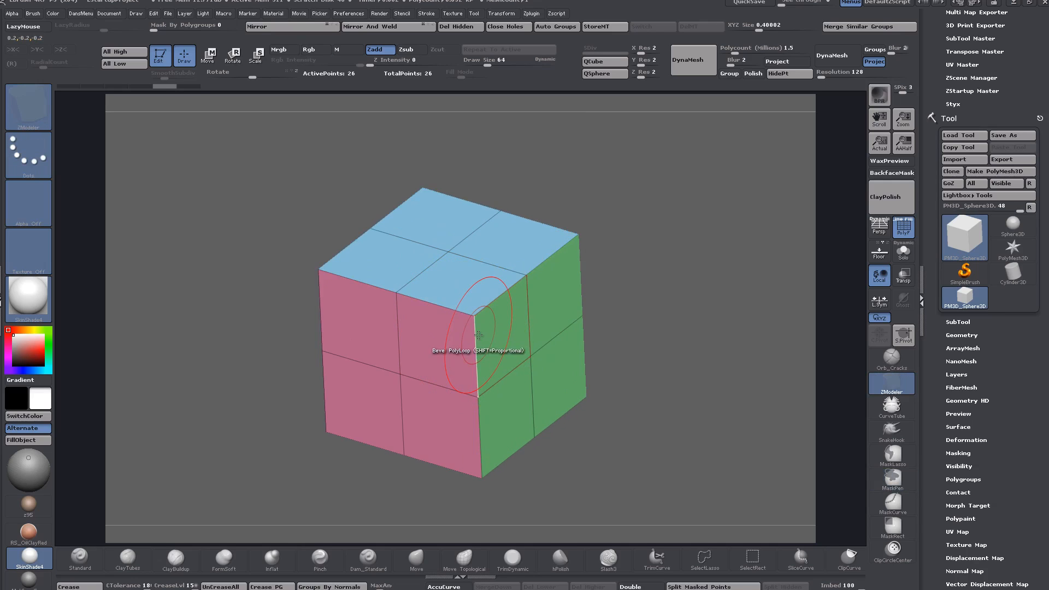
left_click_drag(436, 304, 449, 291)
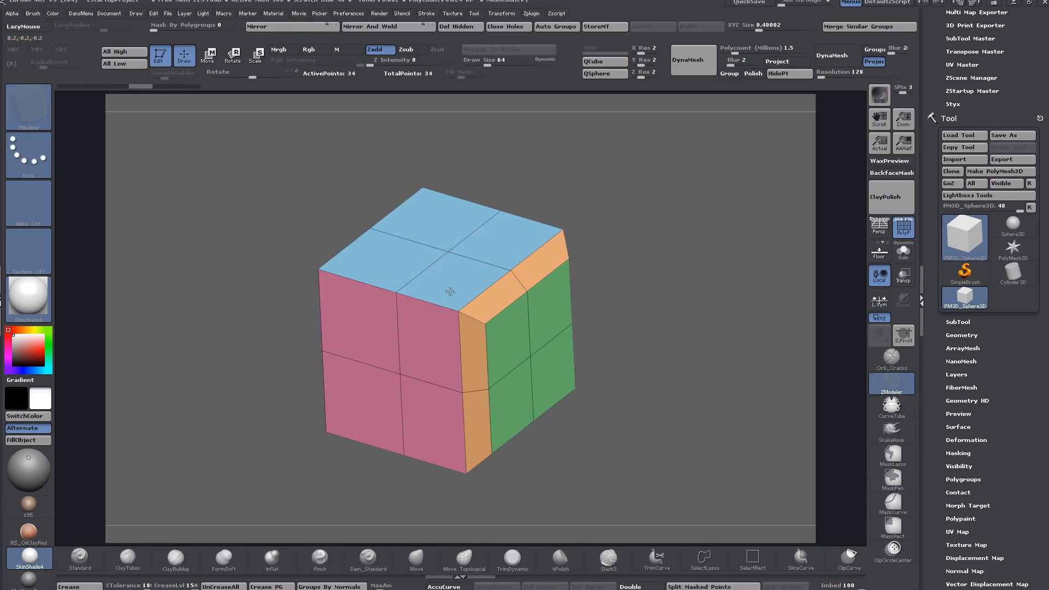
key("ctrl")
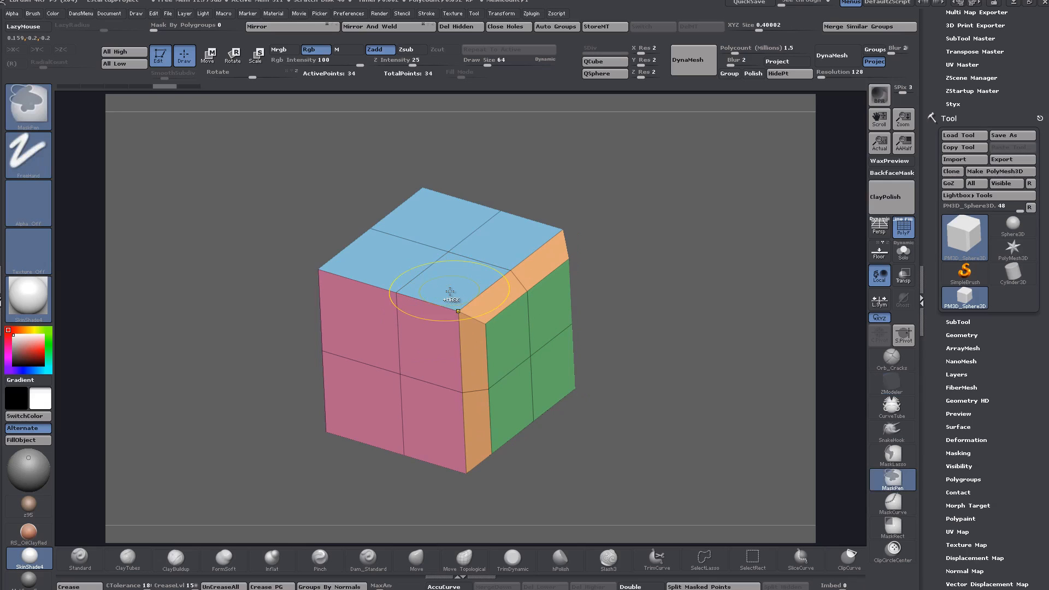
key("ctrl+z")
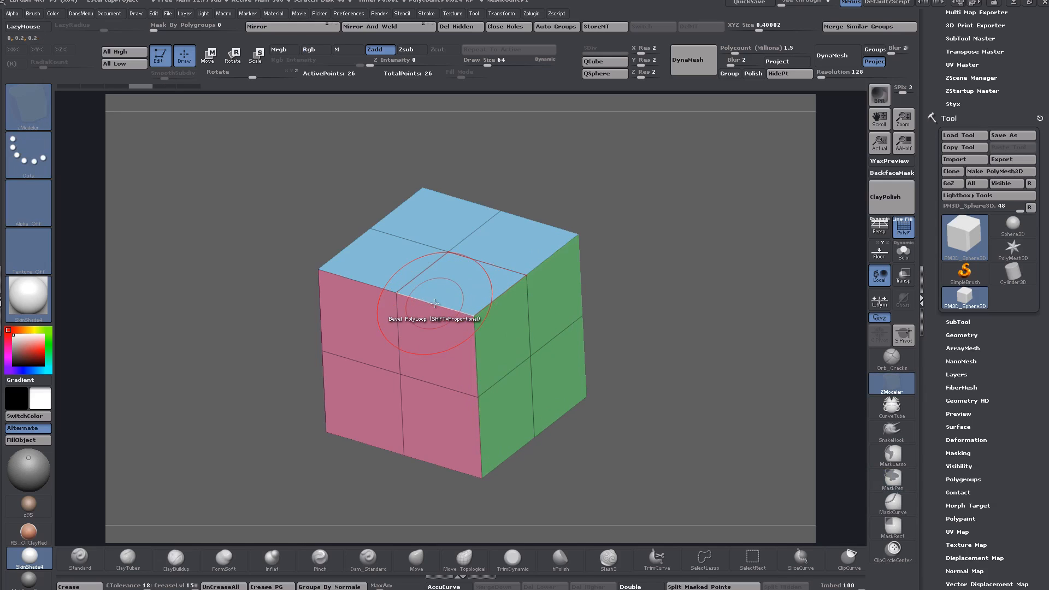
Switch the edge Bevel target to EdgeLoop Complete, try beveling the top face's border again, and undo it.
key("space")
left_click(354, 410)
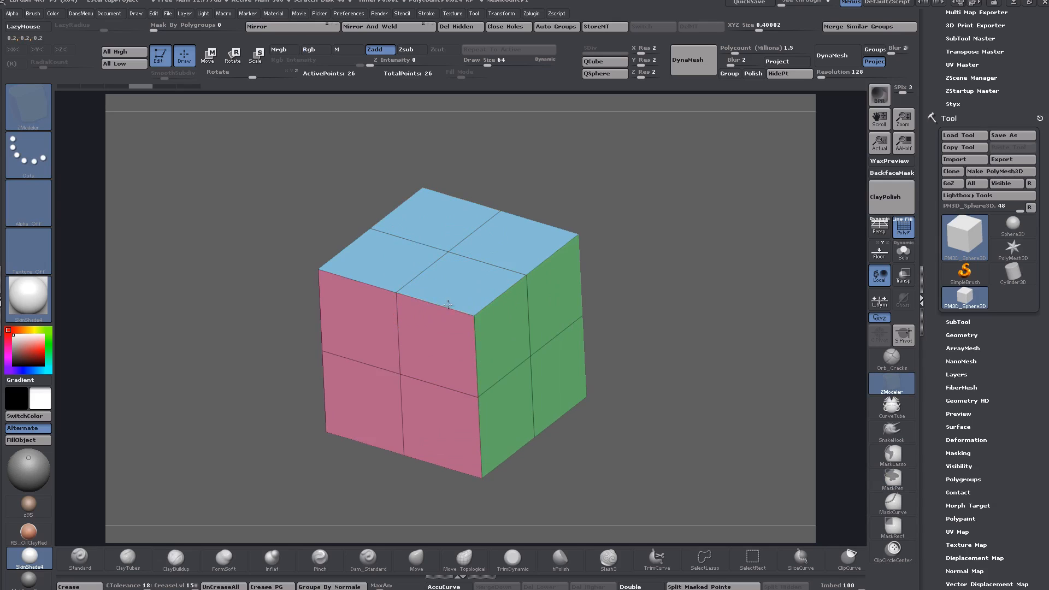
left_click_drag(445, 305, 492, 285)
key("ctrl+z")
key("ctrl+z")
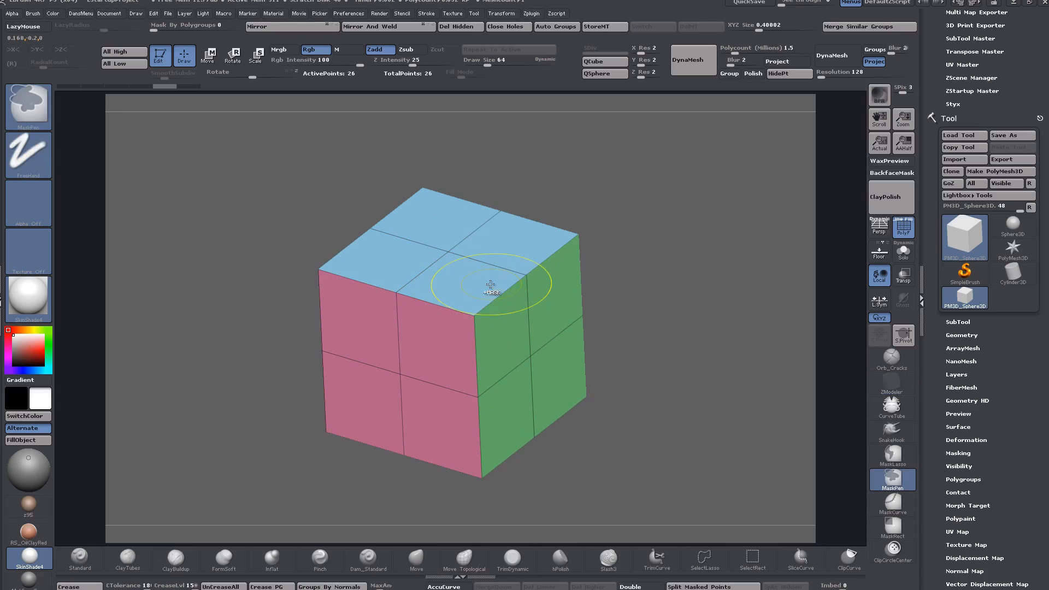
left_click_drag(330, 295, 325, 268)
key("ctrl")
key("ctrl+z")
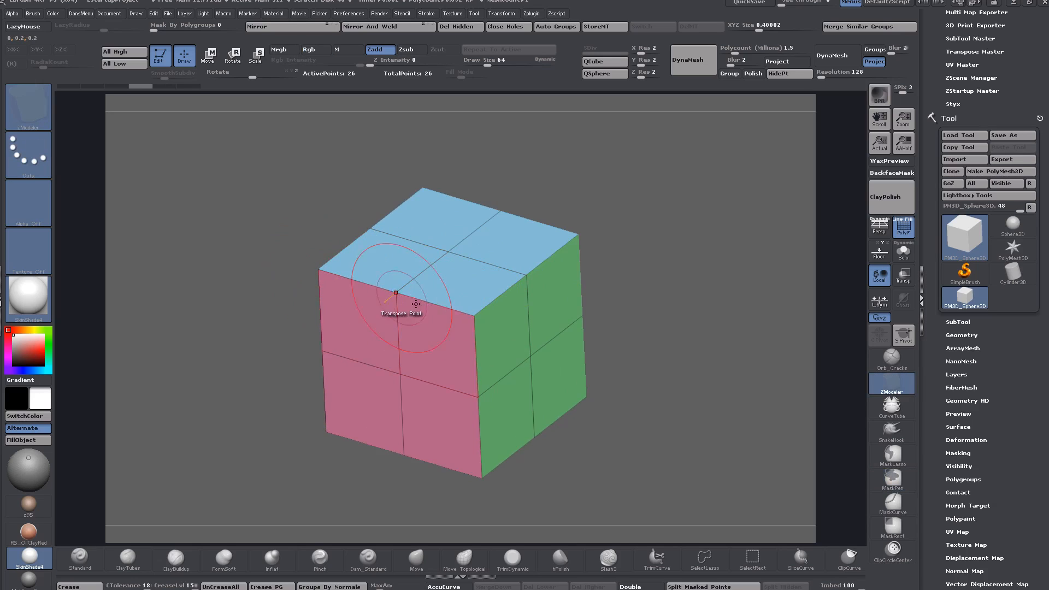
Mask the right half of the edge between the blue and pink faces with the edge Mask action and Edge target.
key("space")
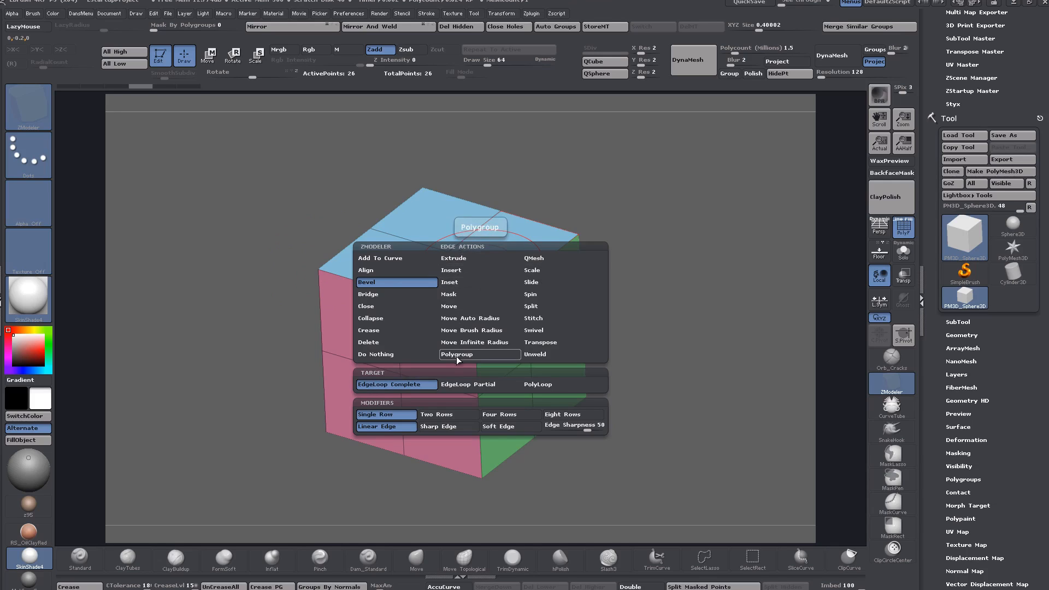
left_click(456, 294)
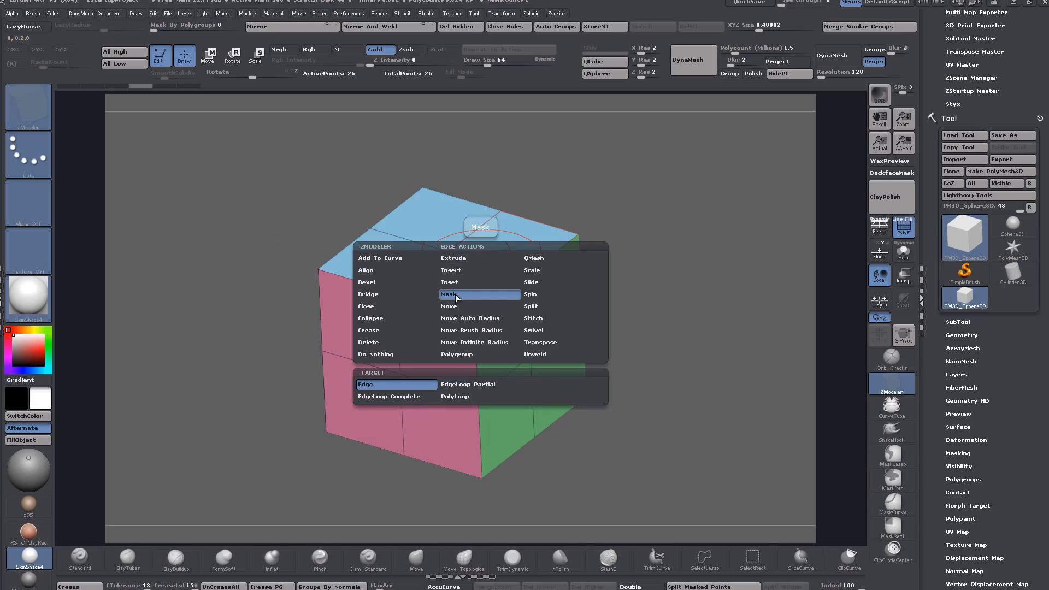
key("space")
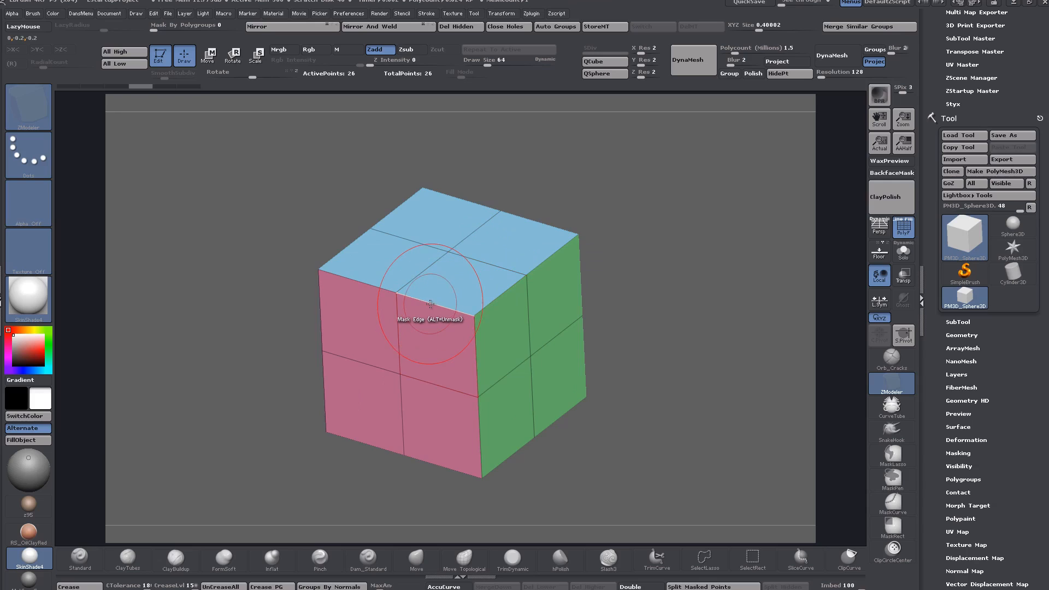
key("space")
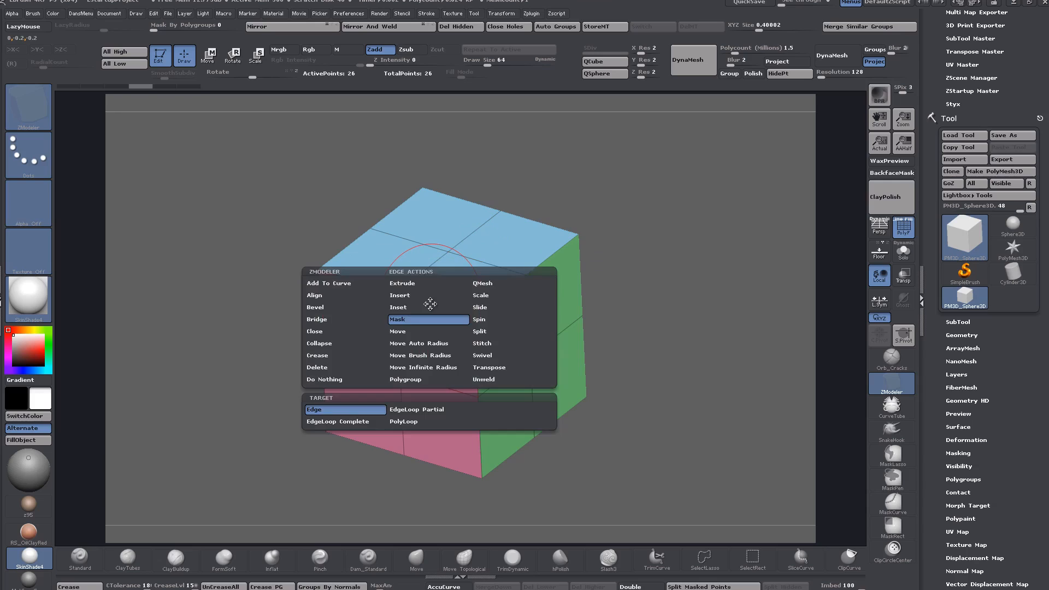
left_click(425, 411)
left_click(438, 306)
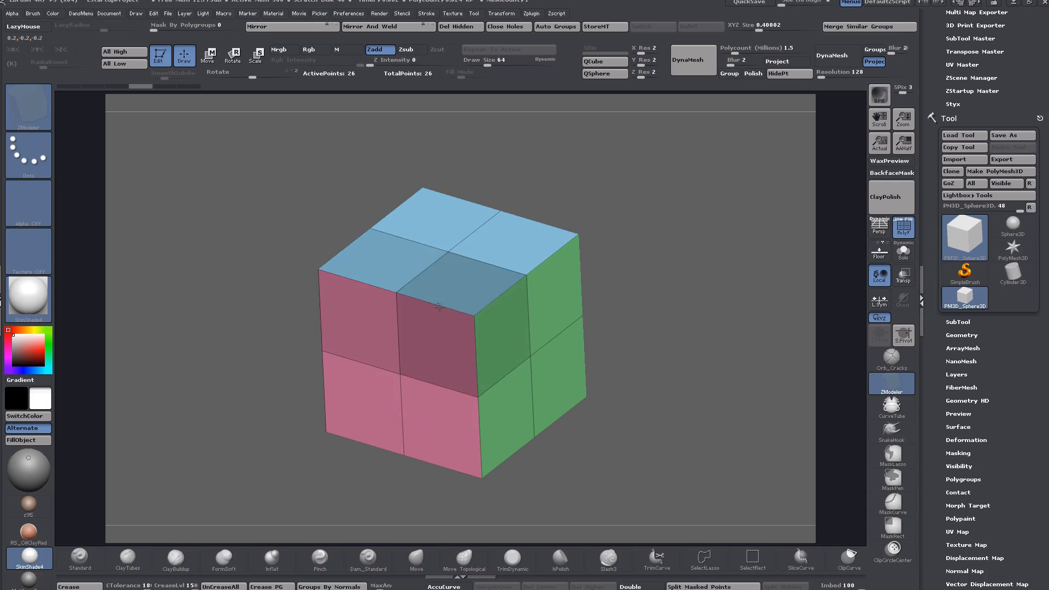
Try moving the unmasked rest of the cube with the Transpose line, and undo the move.
left_click(209, 56)
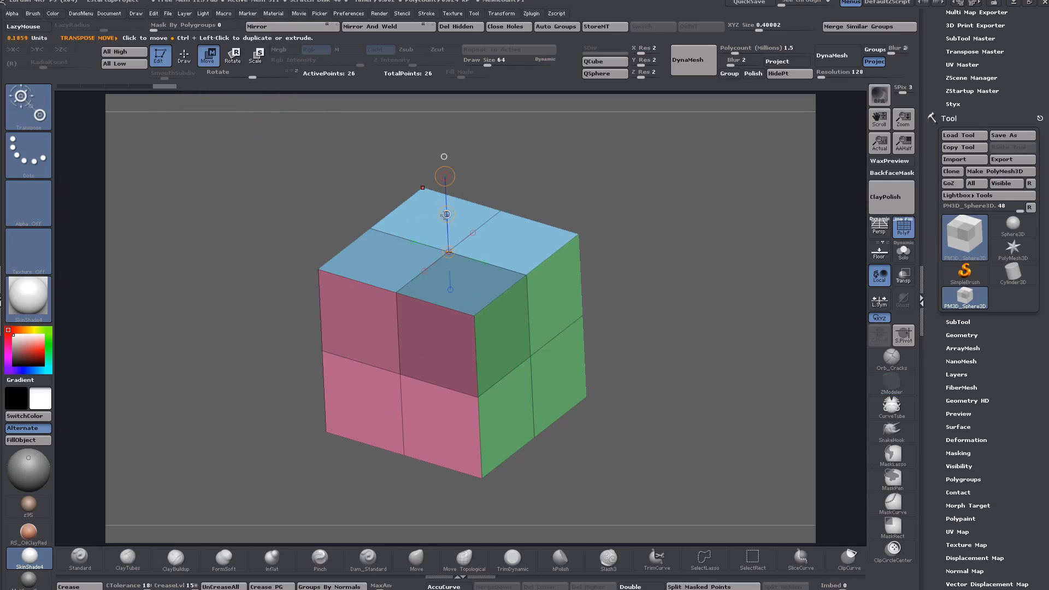
left_click_drag(441, 215, 426, 235)
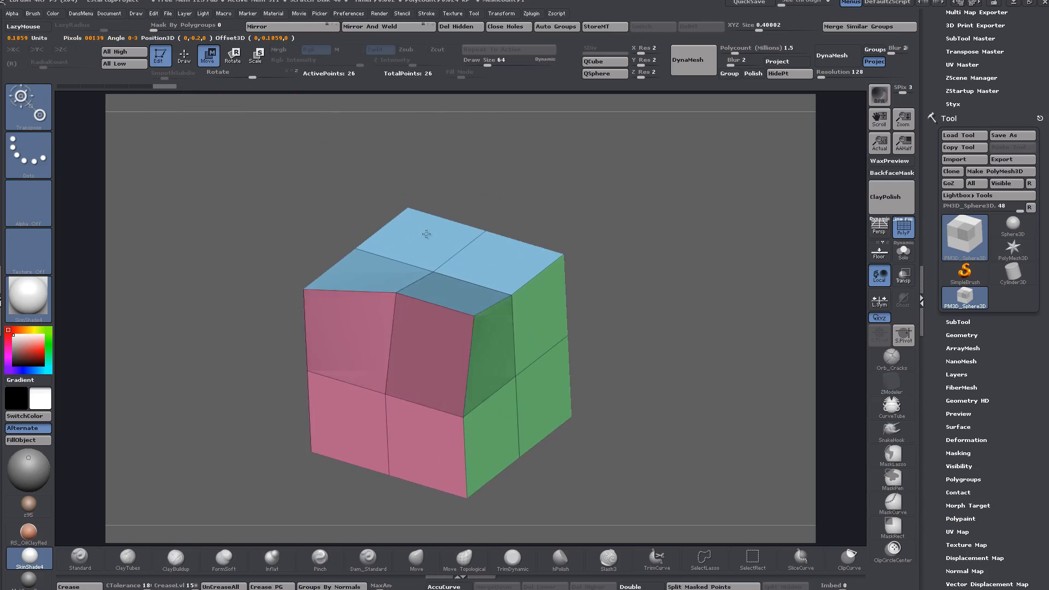
key("ctrl+z")
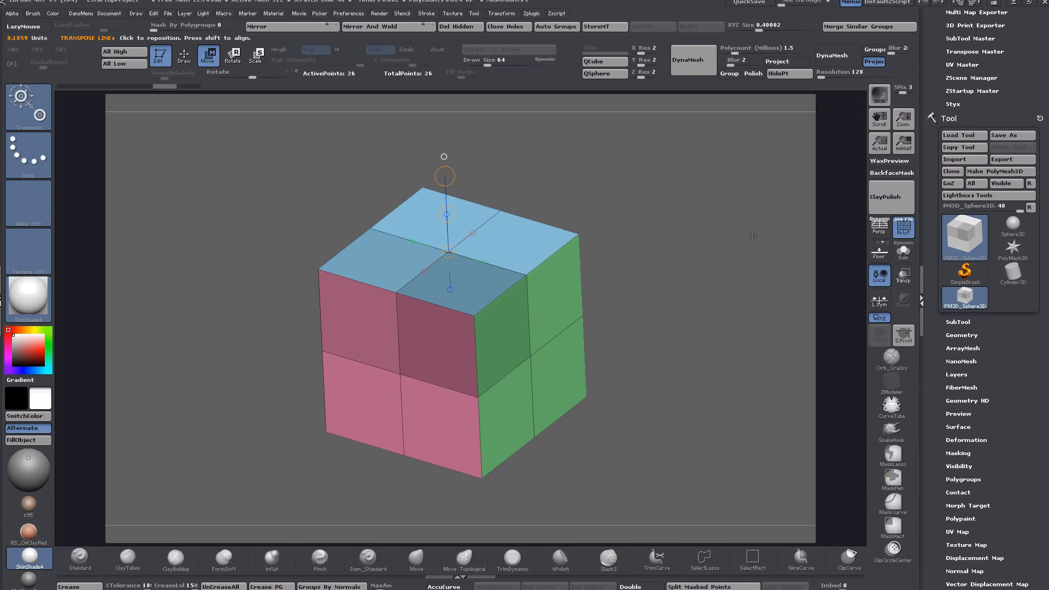
Invert the mask and try moving the isolated edge, undo the move and clear the mask.
left_click(680, 211, "ctrl")
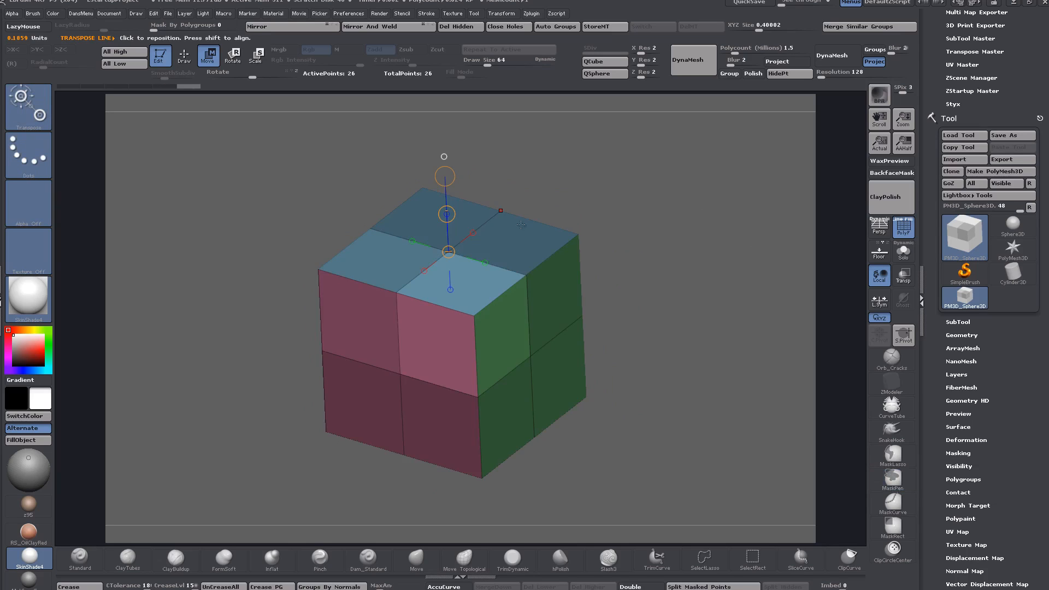
left_click_drag(448, 214, 472, 245)
key("ctrl+z")
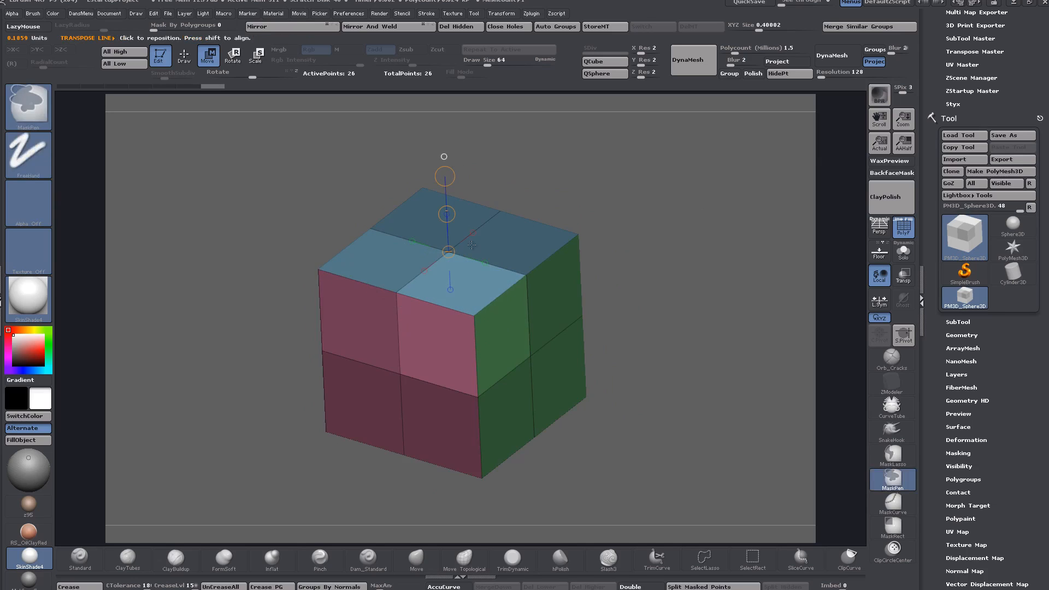
left_click_drag(655, 236, 692, 253, "ctrl")
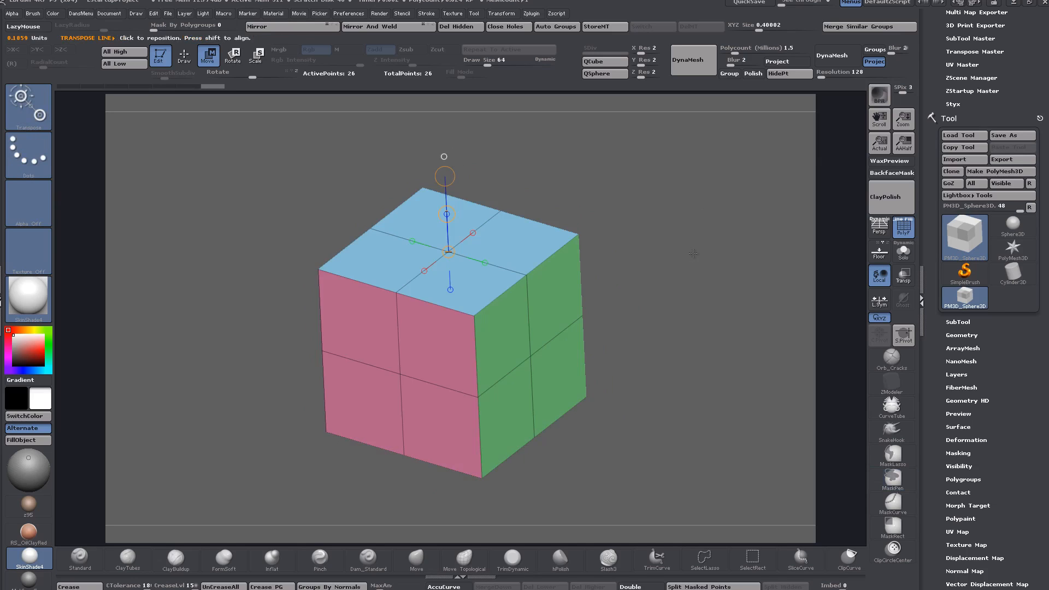
Return to the ZModeler brush and apply the Transpose edge action to the right half of the blue-pink edge.
key("b")
key("z")
key("m")
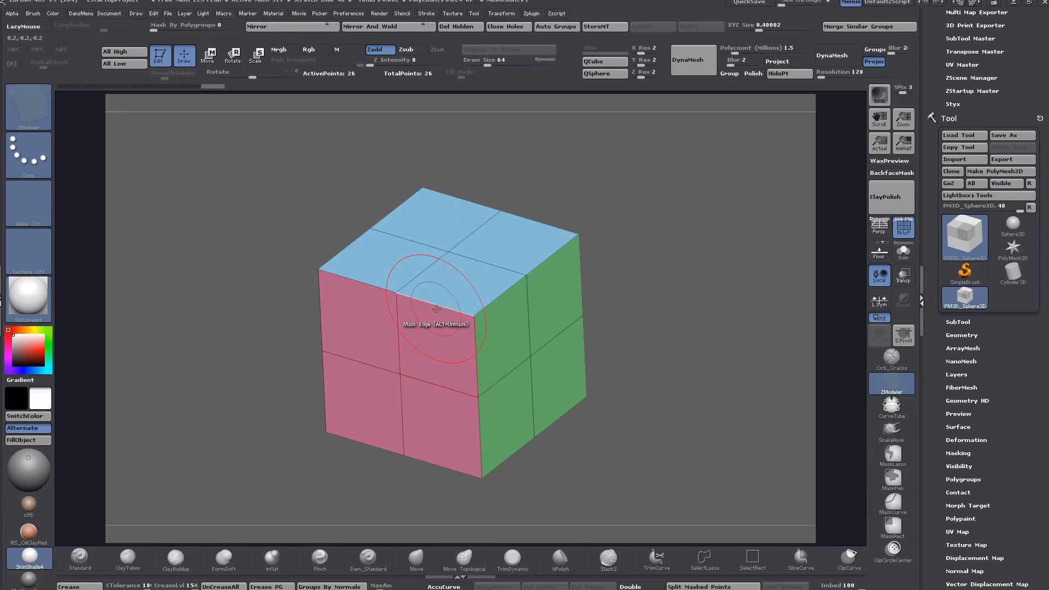
key("space")
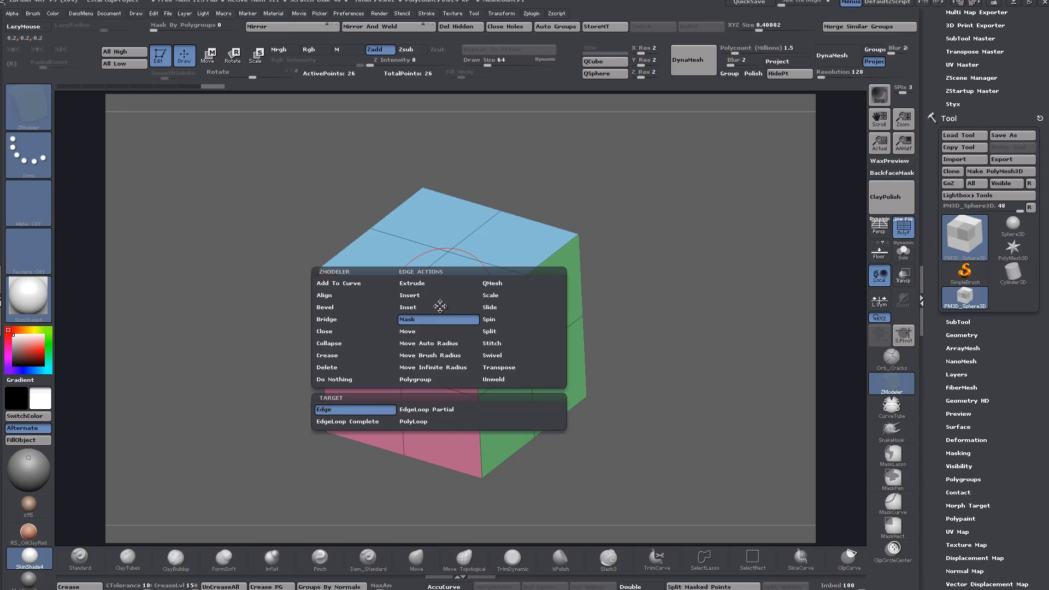
left_click(497, 368)
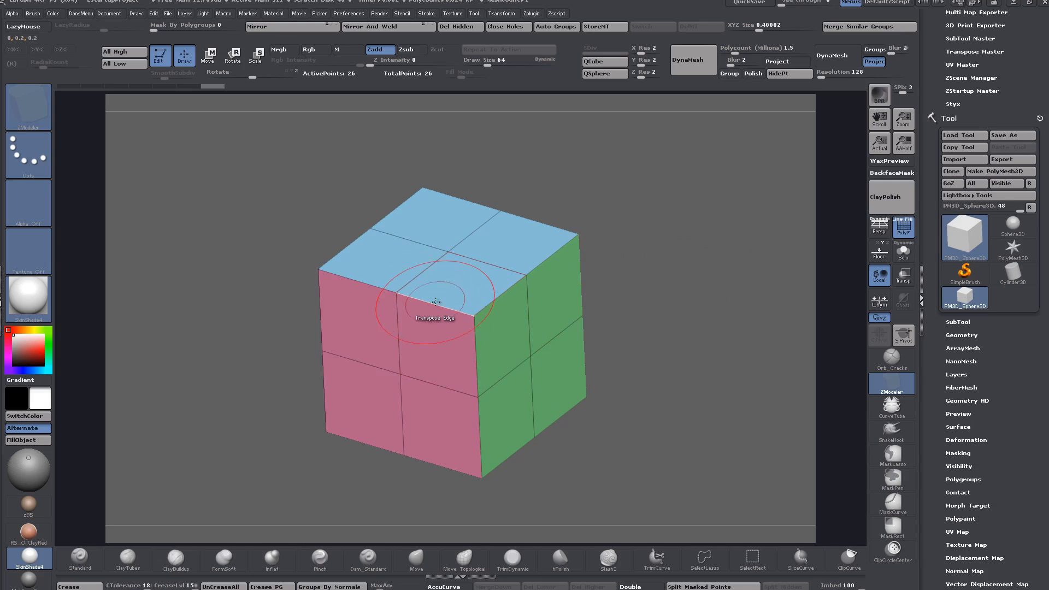
left_click(435, 304)
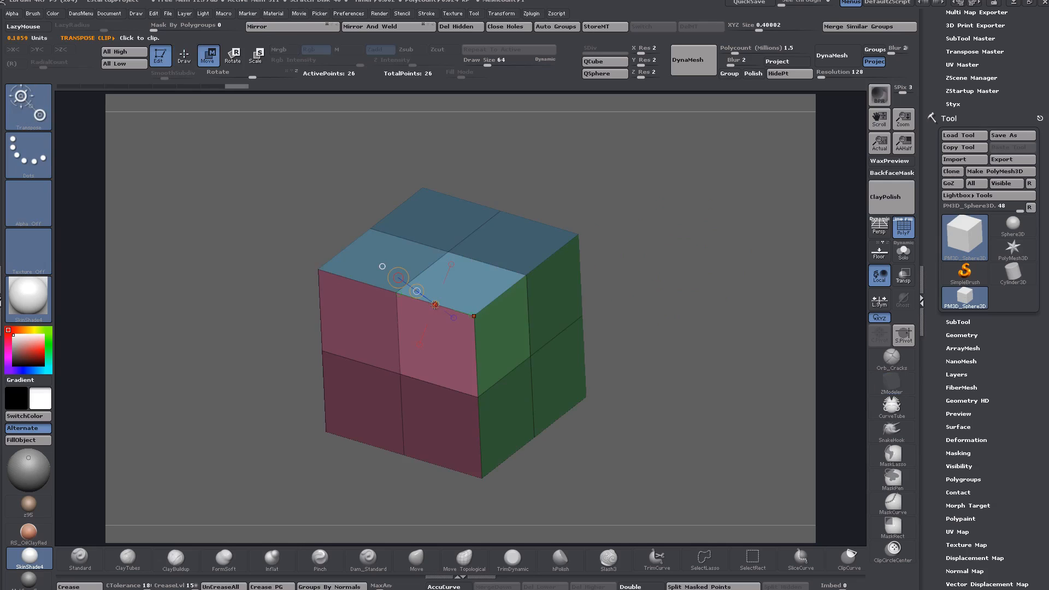
Try moving the isolated edge outward from the cube with the Transpose line, and undo the move.
left_click_drag(688, 364, 675, 361)
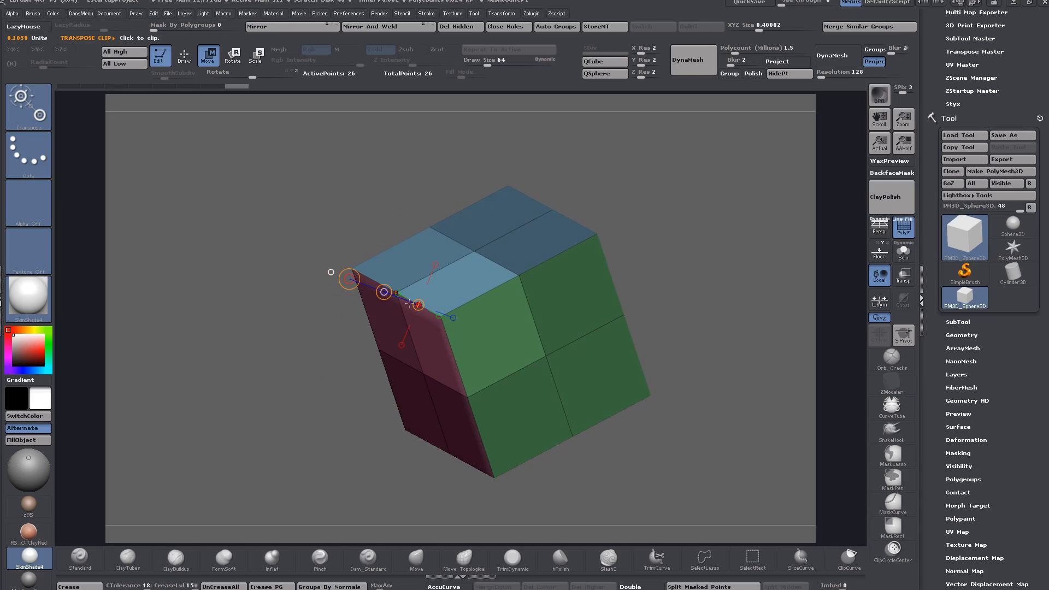
left_click_drag(703, 264, 699, 262)
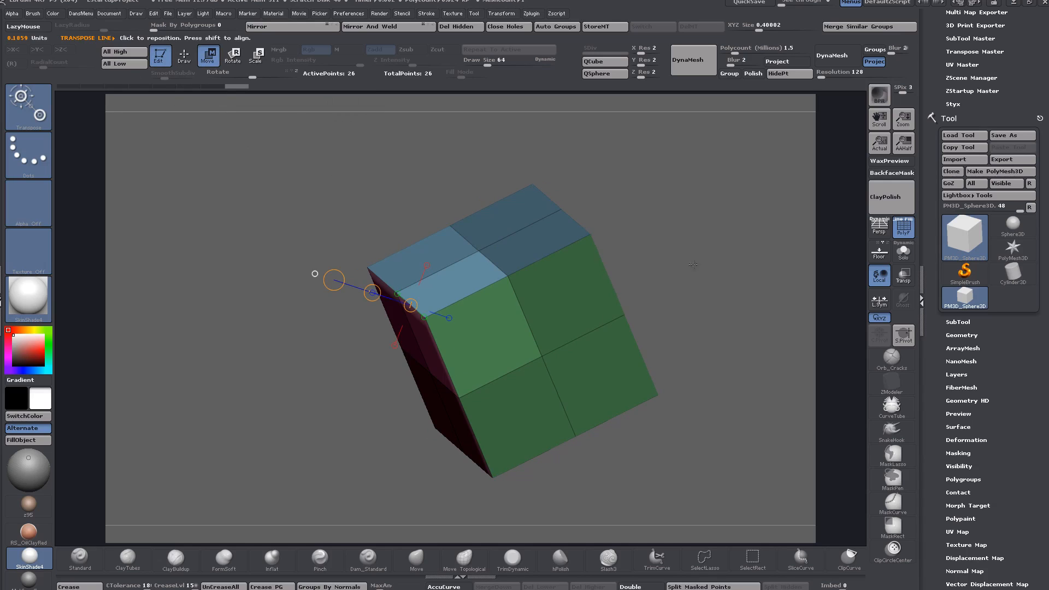
left_click_drag(695, 265, 692, 258)
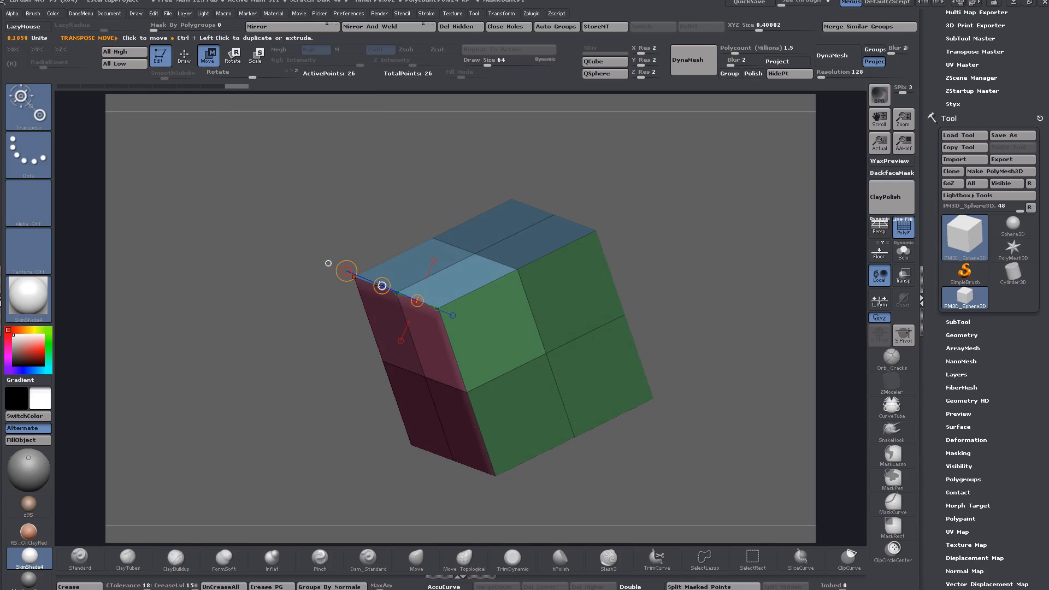
left_click_drag(382, 285, 338, 282)
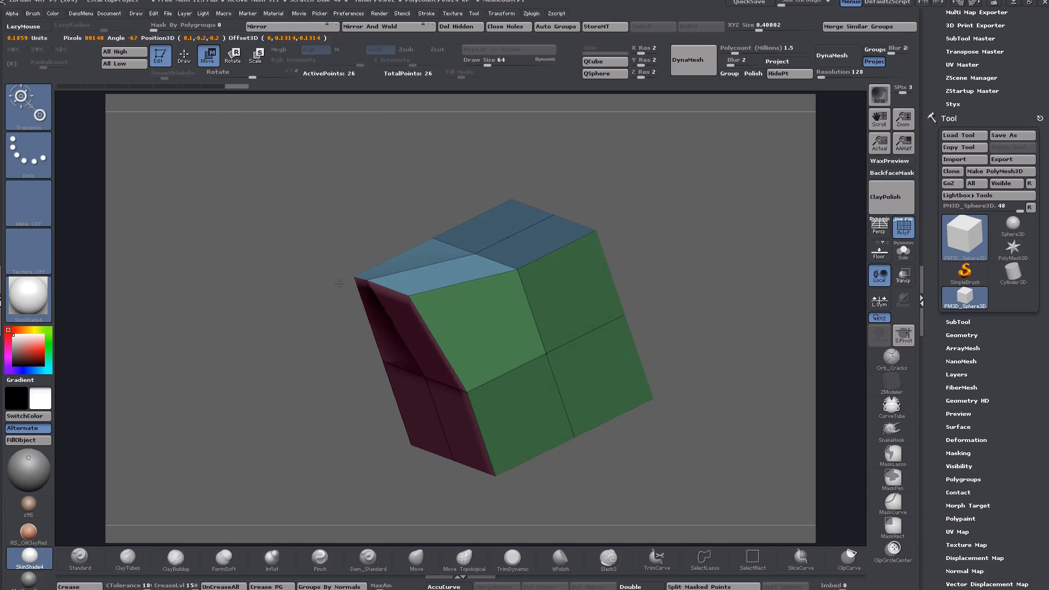
key("ctrl+z")
Clear the mask, face the pink side straight on, and mask the cube's upper row of points in Move mode.
mouse_move(327, 199)
left_mouse_down()
mouse_move(715, 236)
mouse_move(662, 309)
left_mouse_up()
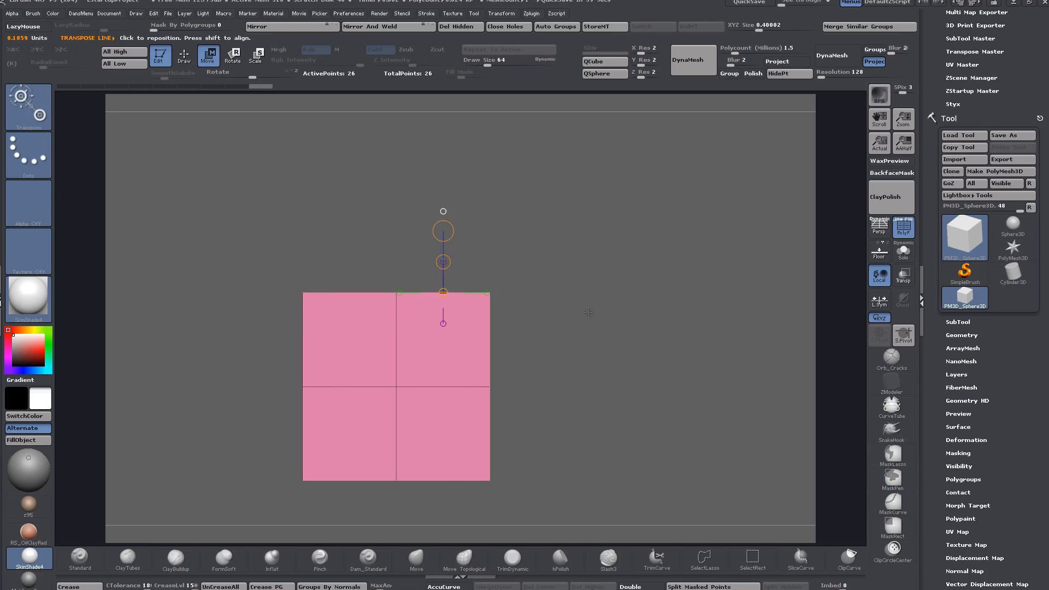
left_click_drag(582, 258, 623, 296, "alt")
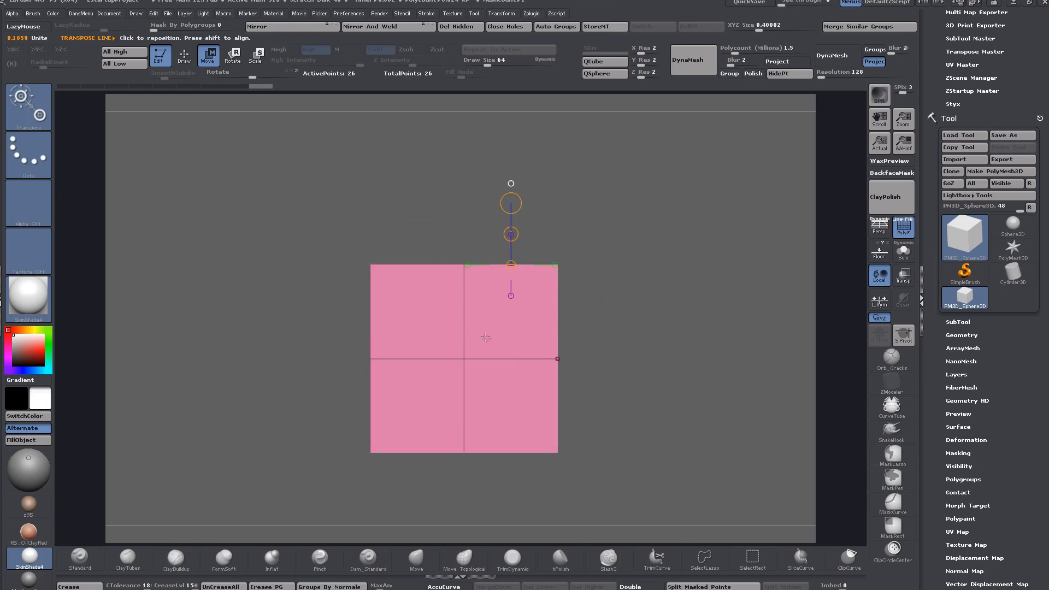
left_click_drag(573, 316, 660, 321)
left_click(188, 61)
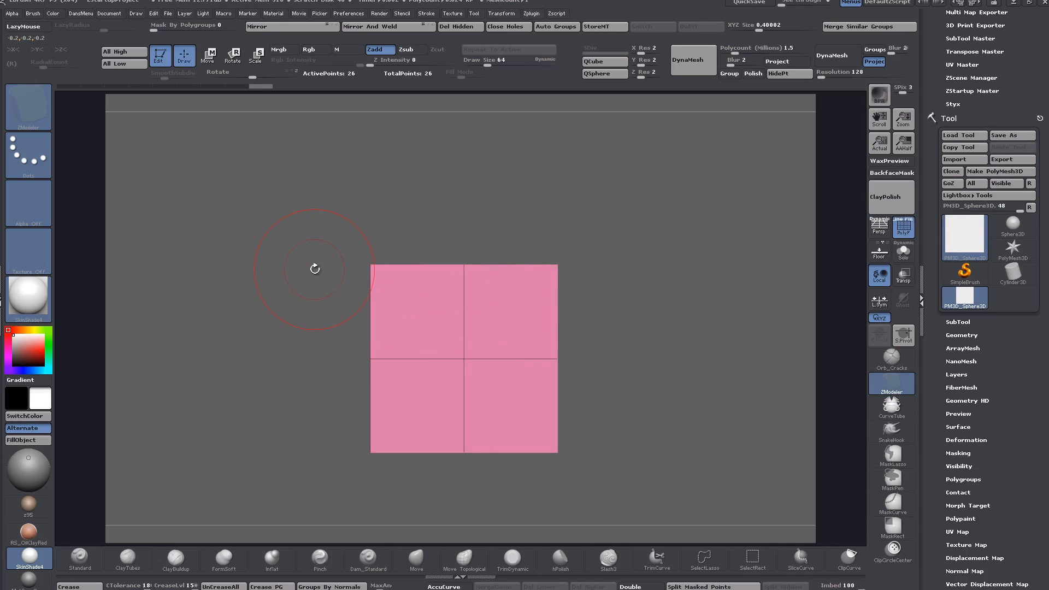
left_click(207, 55)
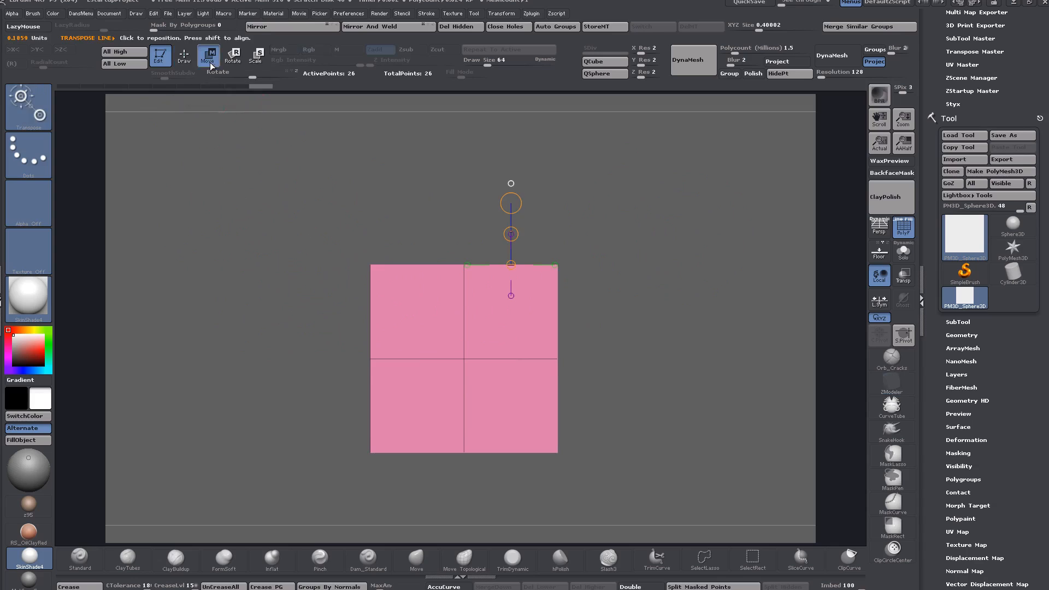
left_click_drag(265, 192, 664, 359, "ctrl")
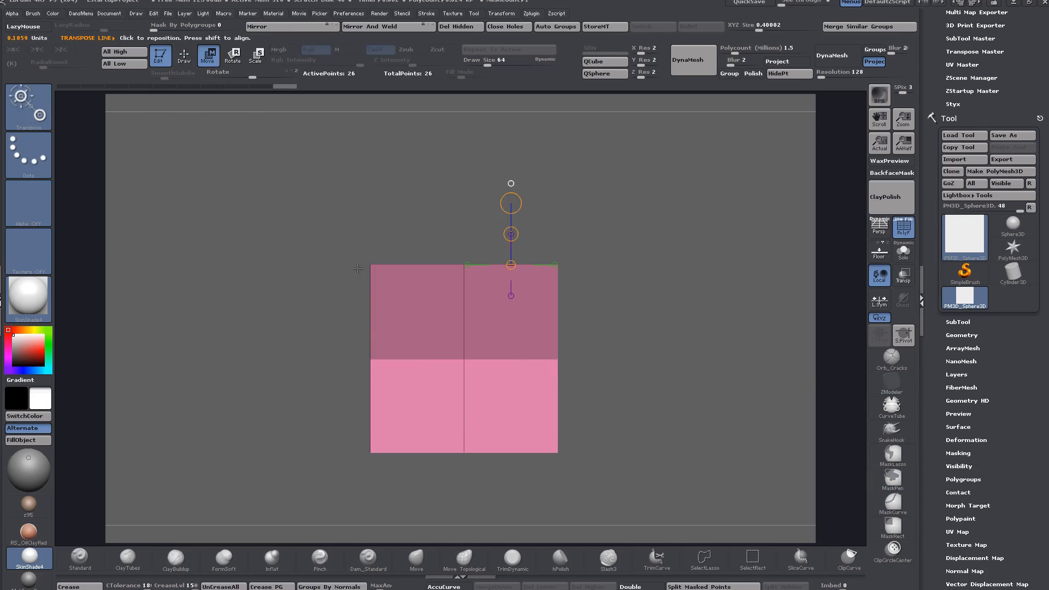
Isolate the pink side's upper-left corner points with an inverted mask and move them outward with the Transpose line.
left_click_drag(295, 235, 405, 303, "ctrl")
left_click(266, 316, "ctrl")
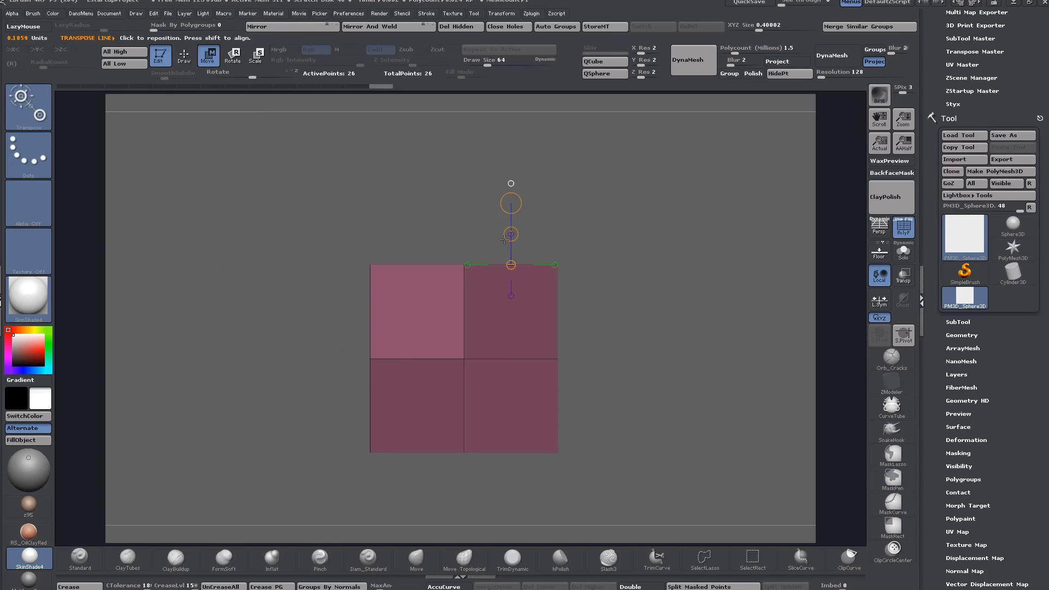
mouse_move(503, 239)
left_mouse_down()
mouse_move(490, 239)
mouse_move(502, 238)
mouse_move(505, 210)
mouse_move(487, 229)
left_mouse_up()
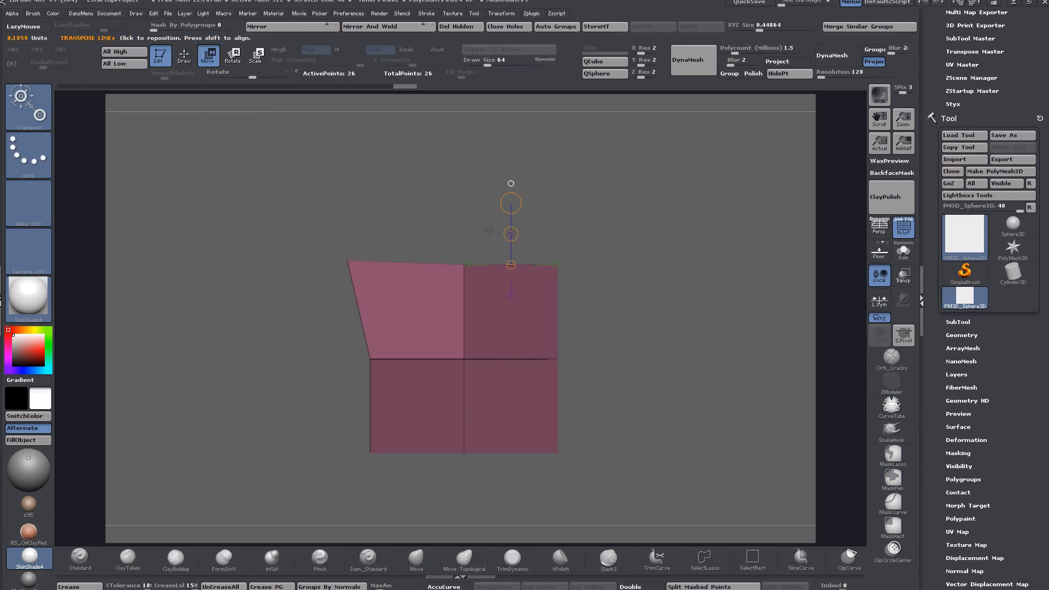
Undo the corner move and try moving the pink side's upper-left corner points together with its centre point, isolated by an inverted mask.
key("ctrl+z")
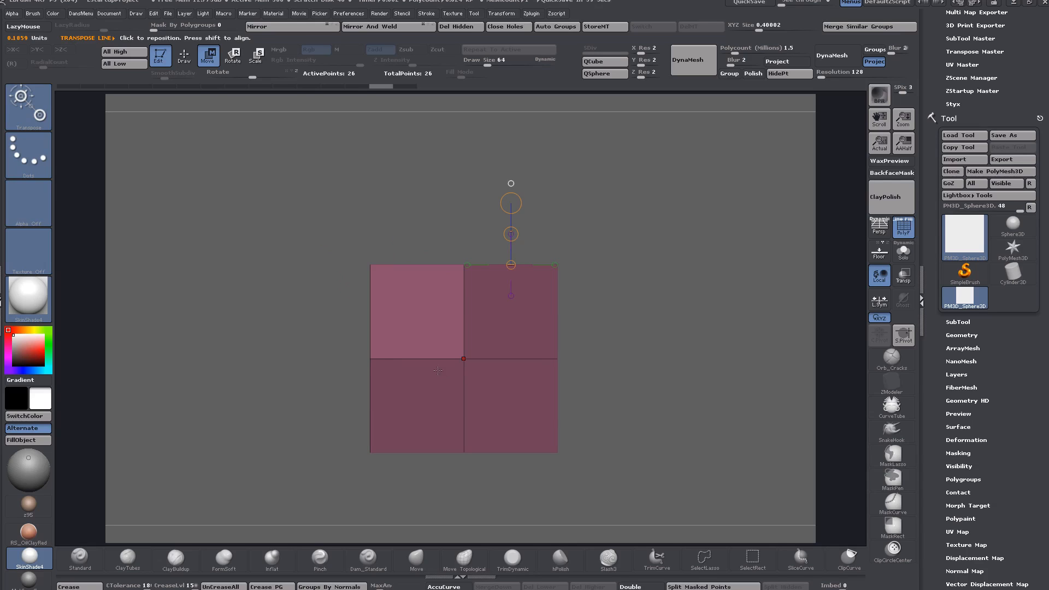
left_click(322, 343, "ctrl")
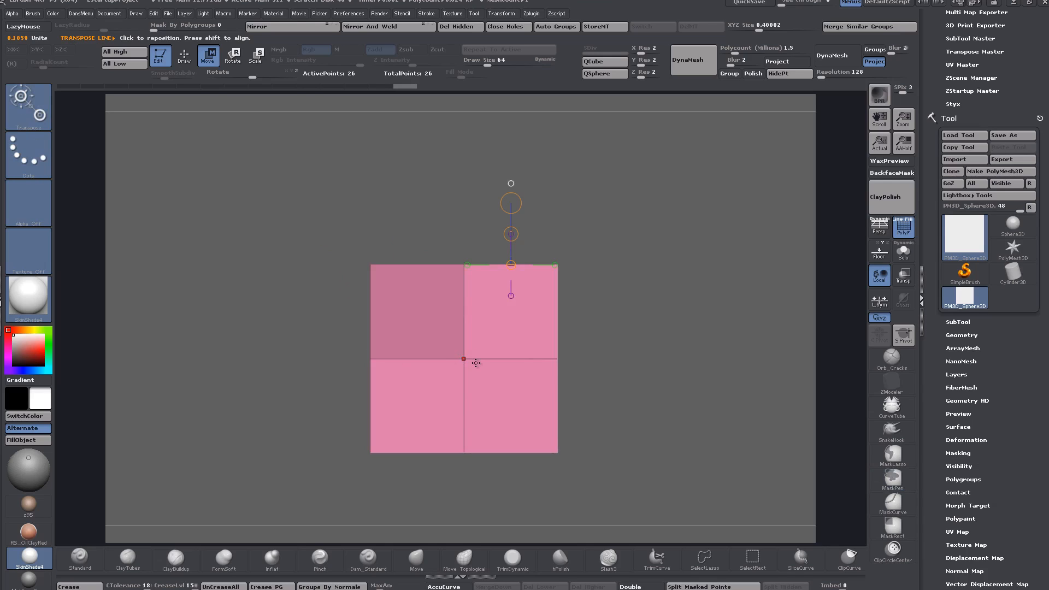
key("ctrl")
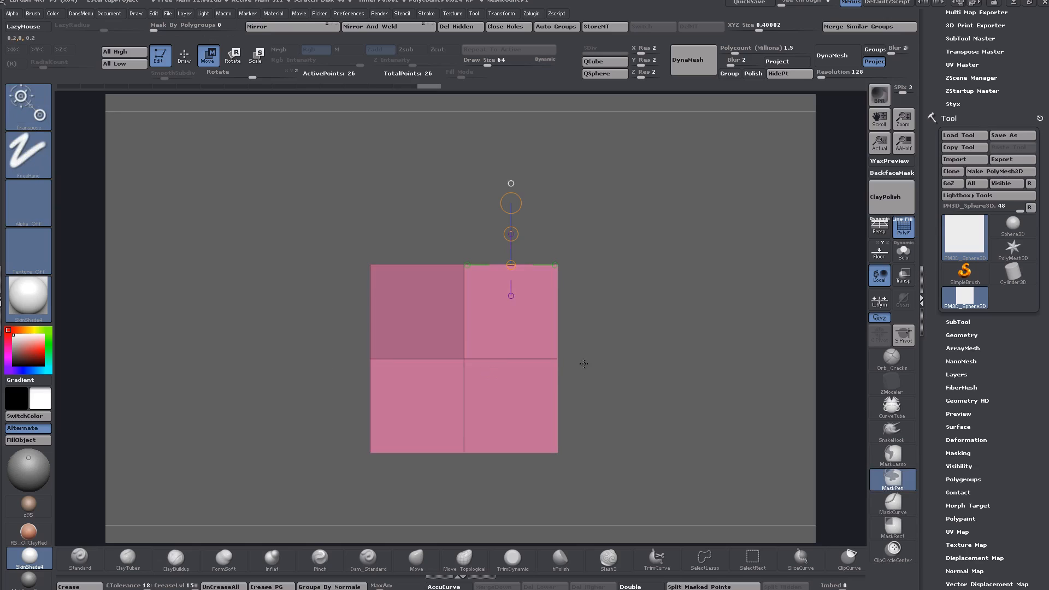
left_click(635, 319, "ctrl")
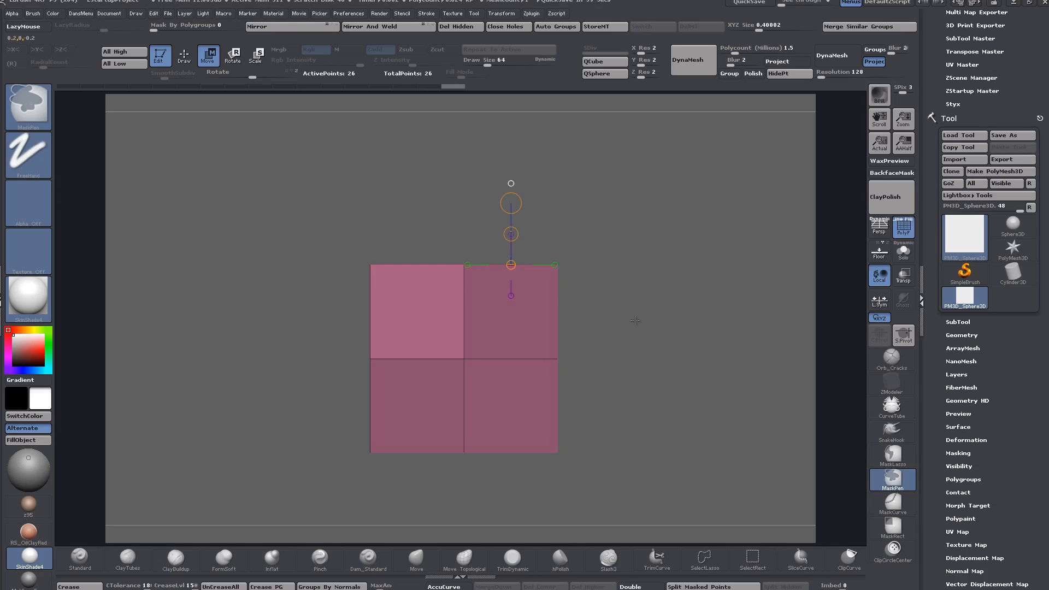
left_click_drag(511, 234, 513, 236)
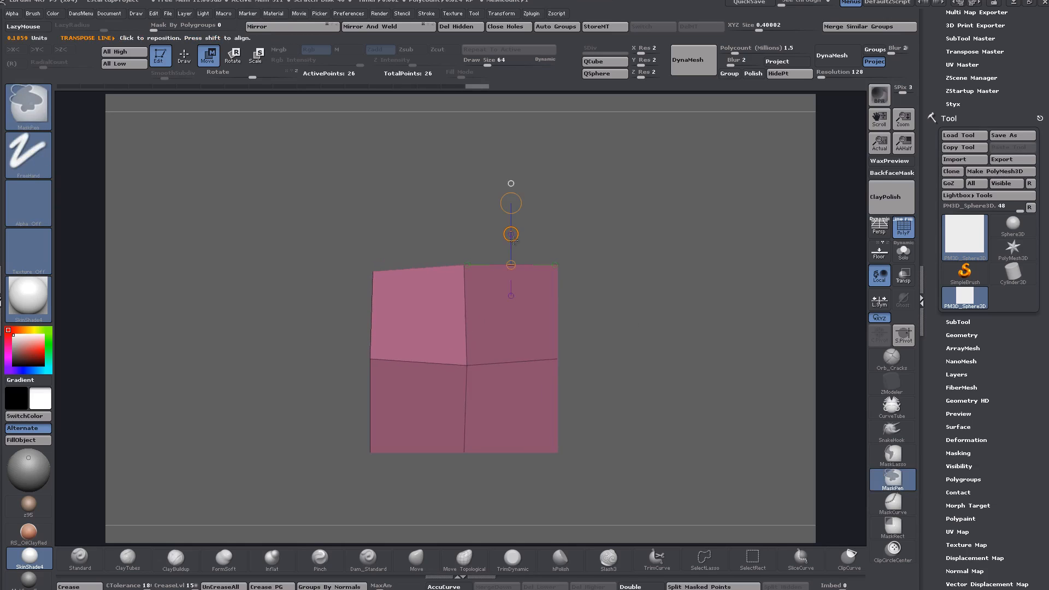
key("ctrl+z")
Isolate only the pink side's centre point with a fresh inverted mask and move it slightly with the Transpose line.
left_click_drag(277, 274, 204, 231, "ctrl")
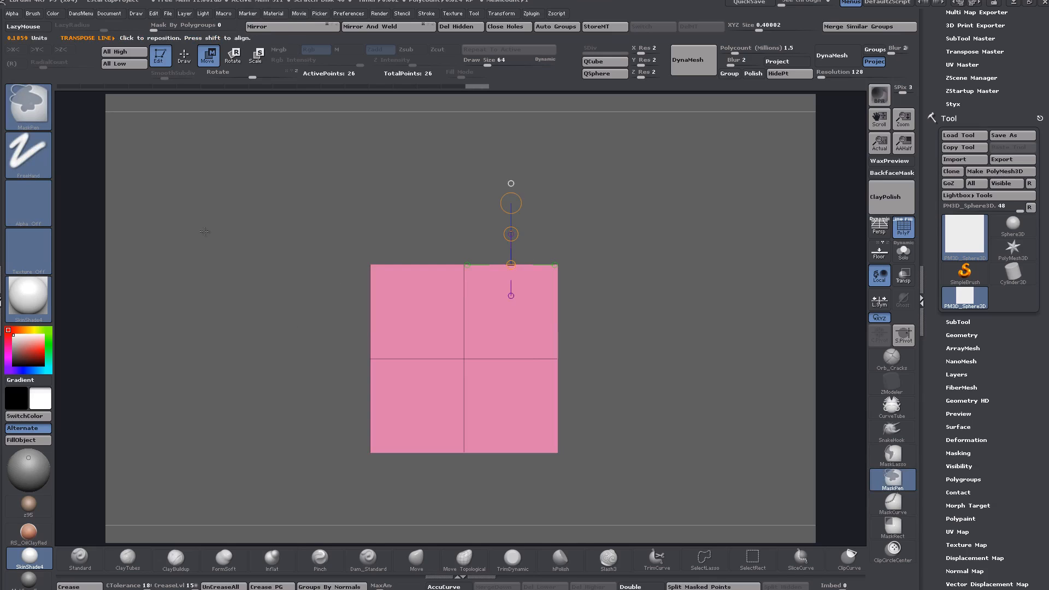
left_click_drag(265, 343, 491, 379, "ctrl")
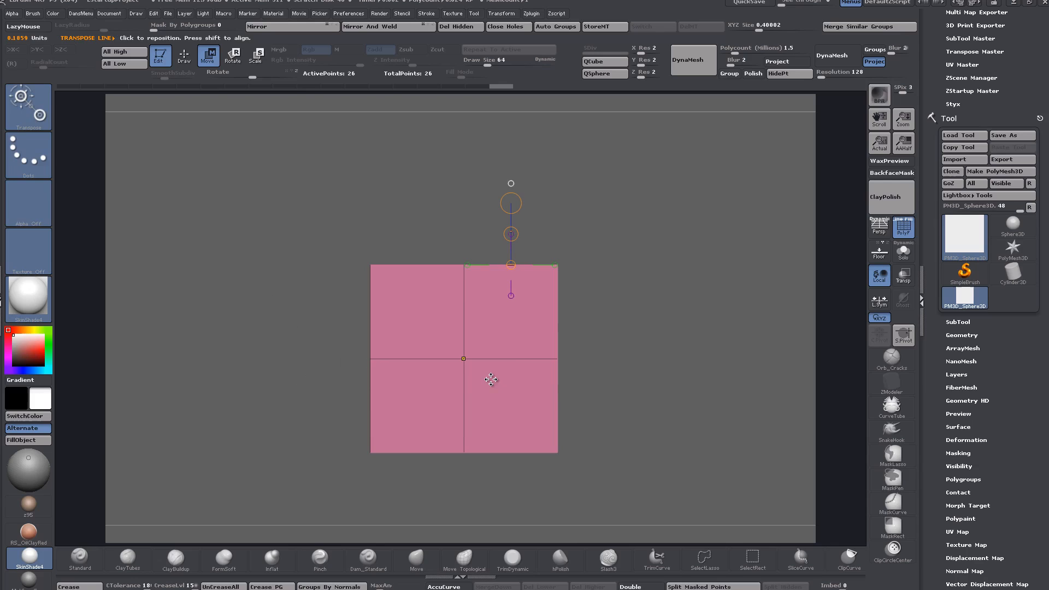
left_click(630, 341, "ctrl")
mouse_move(511, 233)
left_mouse_down()
mouse_move(492, 235)
mouse_move(520, 248)
mouse_move(511, 203)
mouse_move(499, 232)
left_mouse_up()
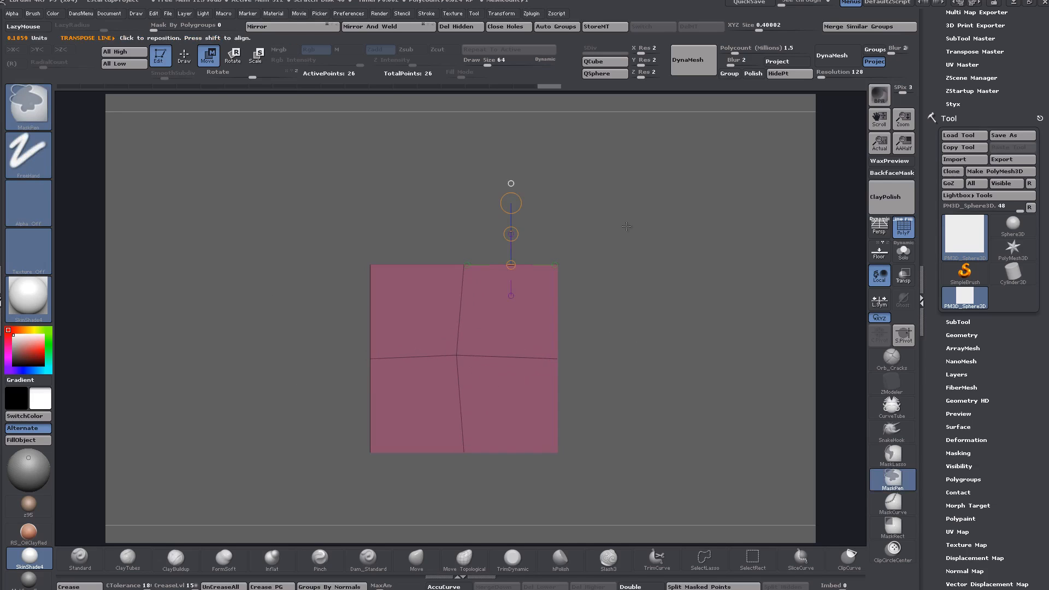
Undo the centre point's move and clear the mask from the cube.
left_click_drag(626, 226, 653, 258, "ctrl")
left_click(652, 259, "ctrl")
key("ctrl+z")
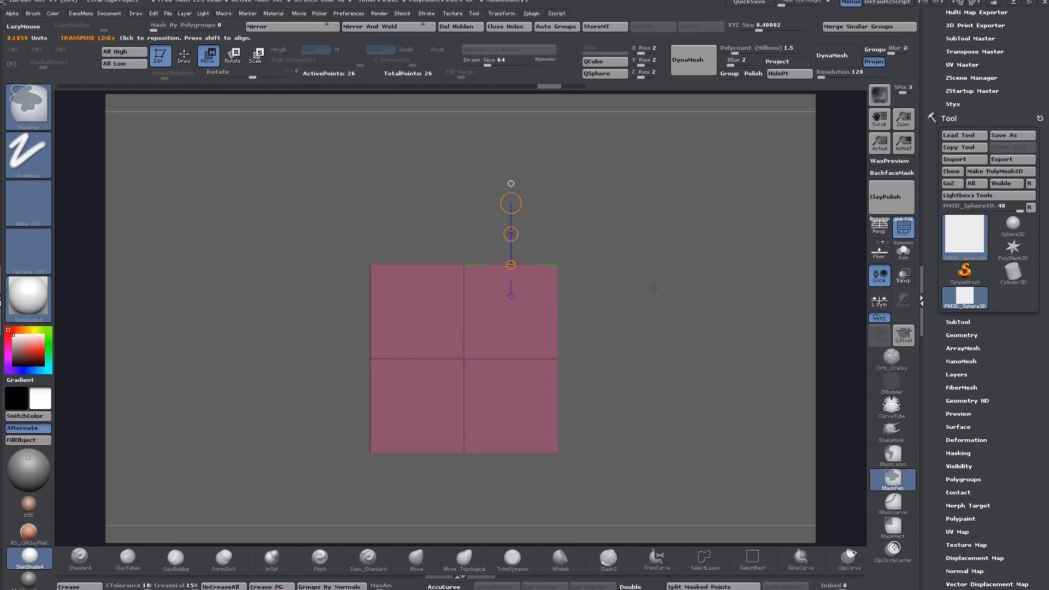
left_click(635, 288, "ctrl")
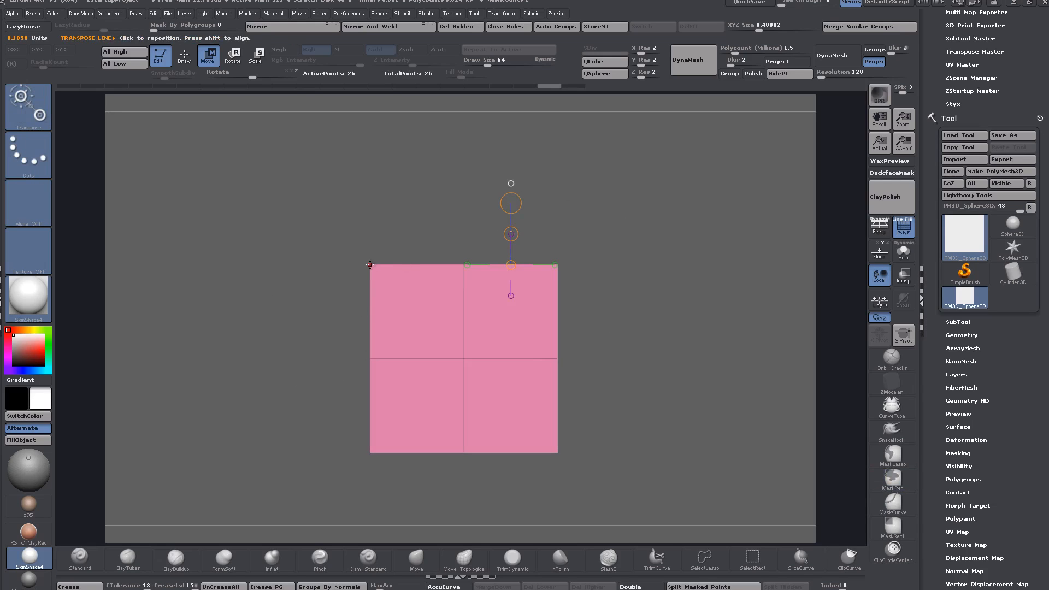
Switch to the ZModeler brush and set its point action to Move with the Infinite Depth target.
key("b")
key("z")
key("m")
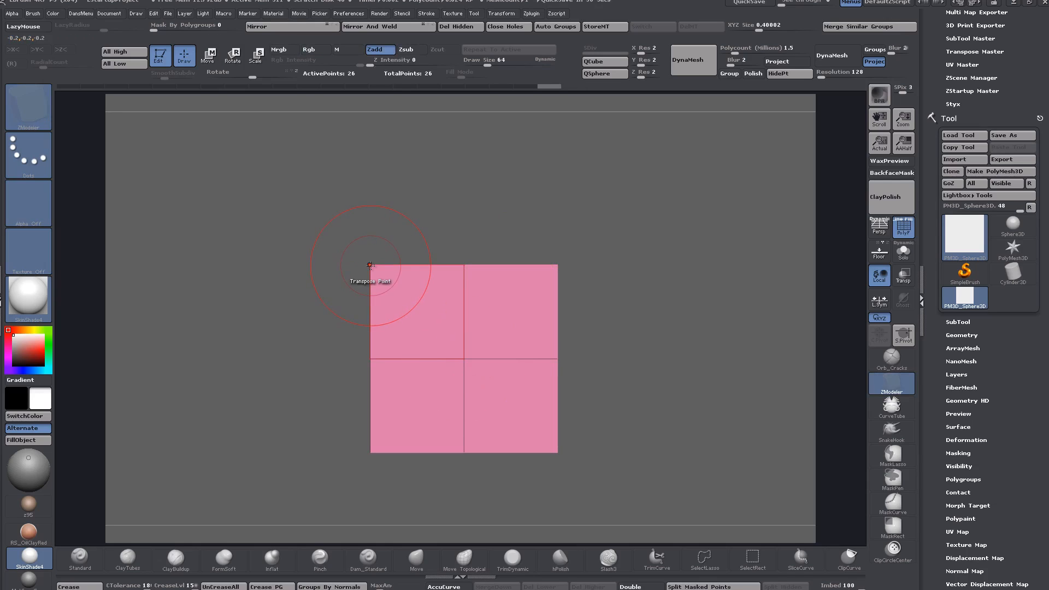
key("space")
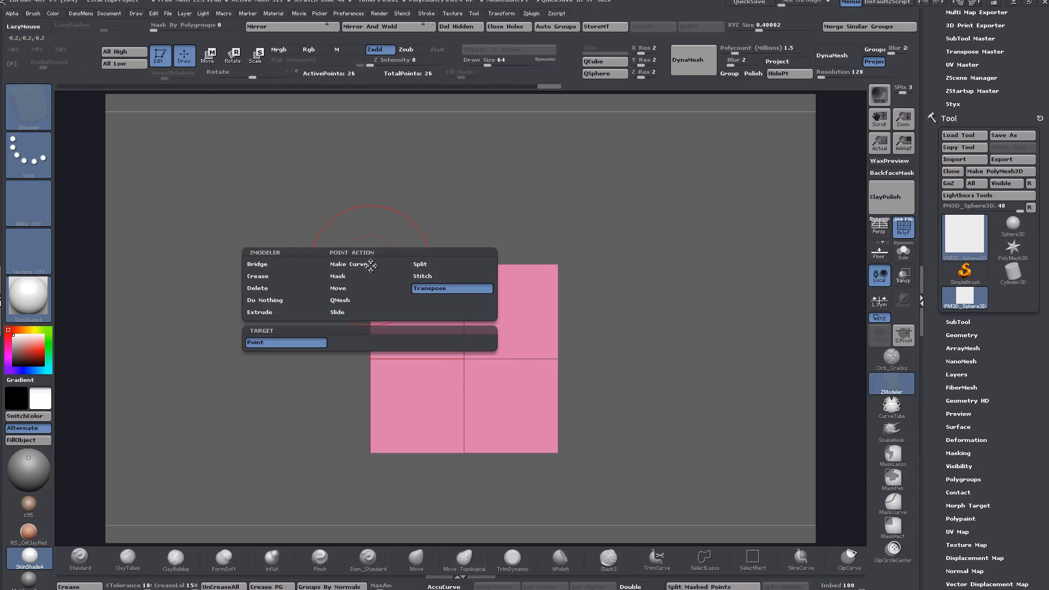
left_click(348, 288)
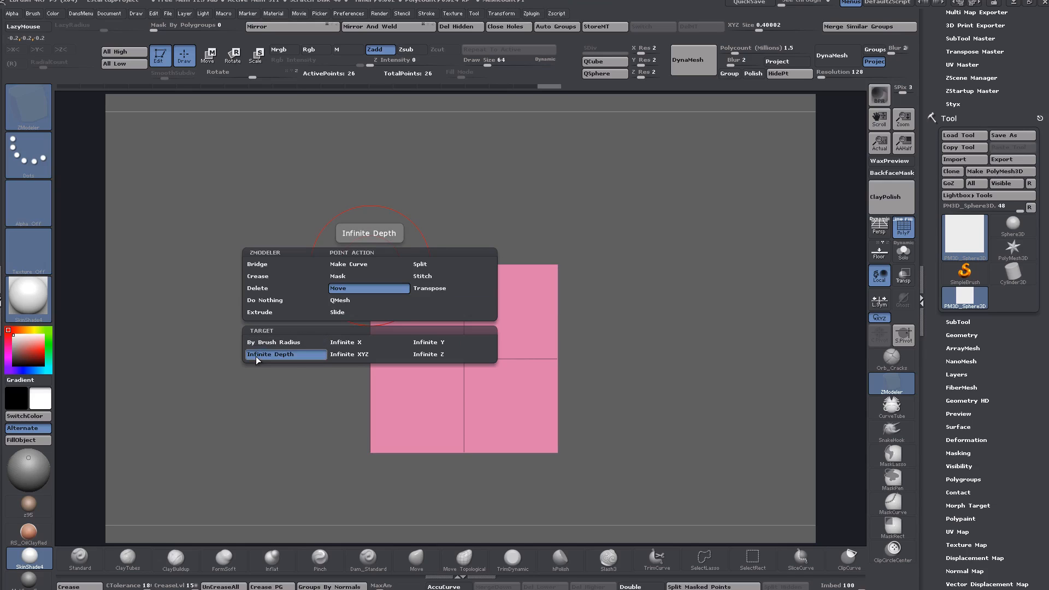
left_click(270, 354)
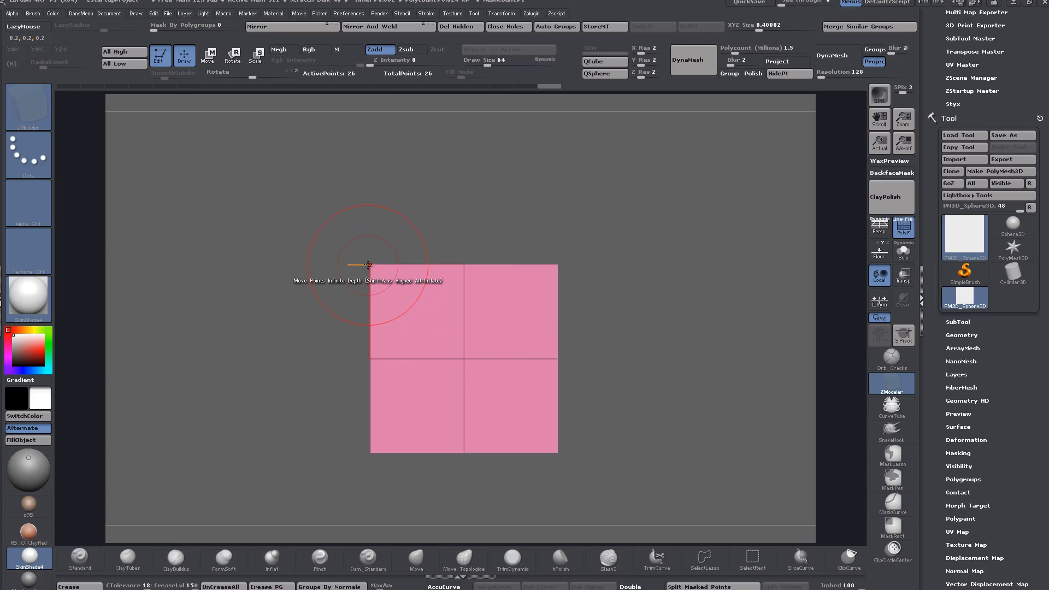
Set the Move target to By Brush Radius and move the pink side's upper-left corner point outward, then inspect the cube from above.
key("space")
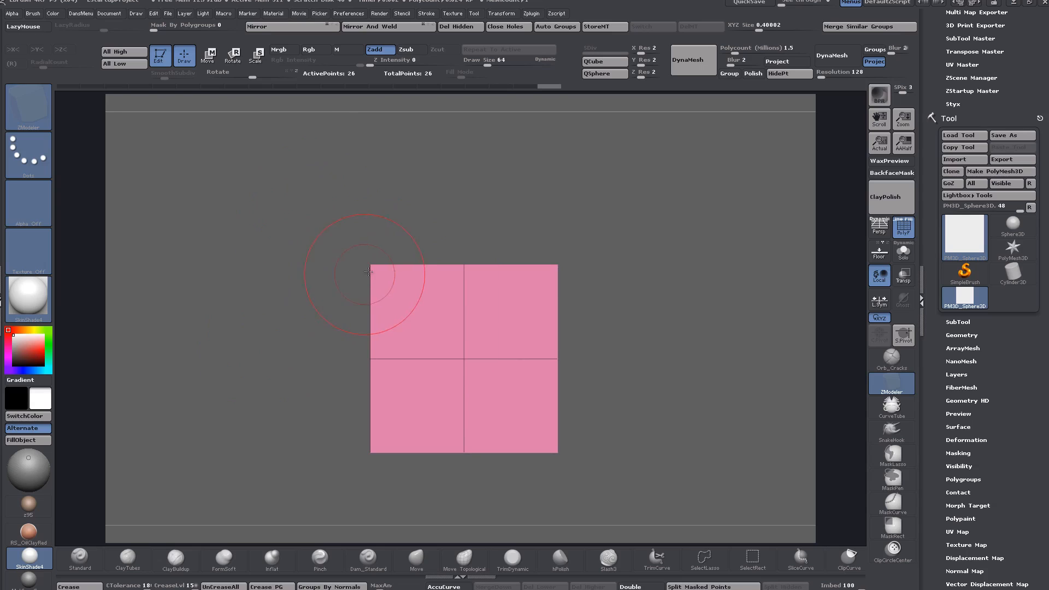
left_click_drag(370, 265, 315, 261)
left_click_drag(426, 187, 436, 246)
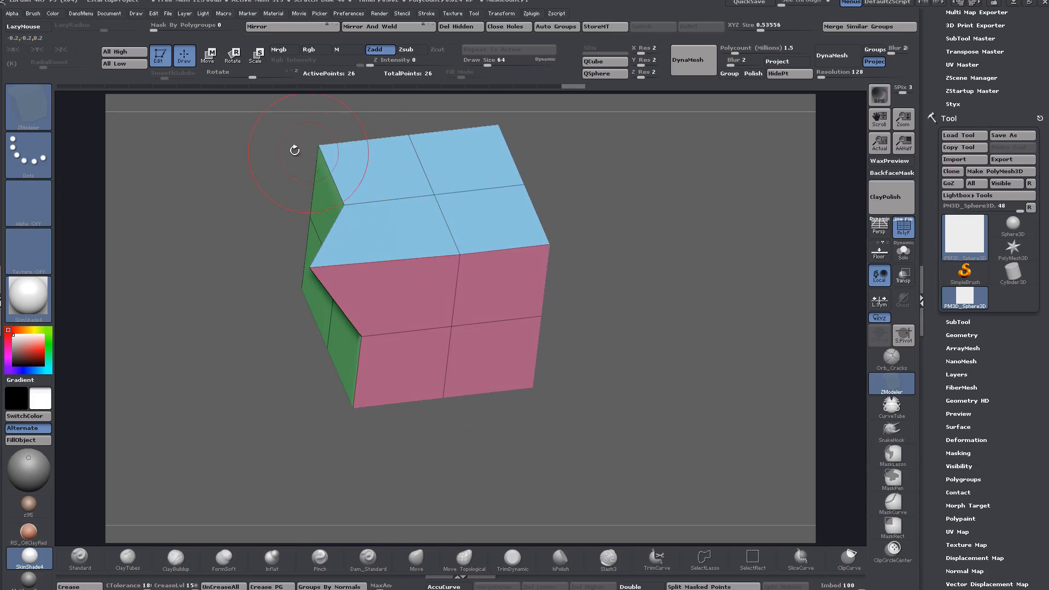
Move the midpoint of the blue-green edge, the blue side's centre point and the blue-pink edge's far corner with the Move point action.
left_click_drag(663, 263, 653, 294)
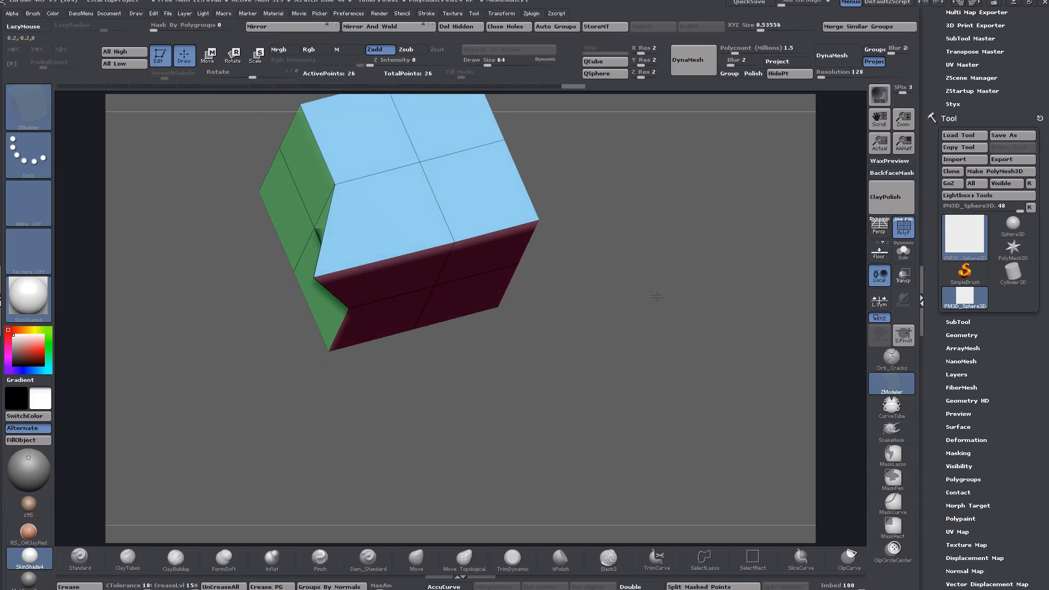
left_click_drag(335, 185, 269, 204)
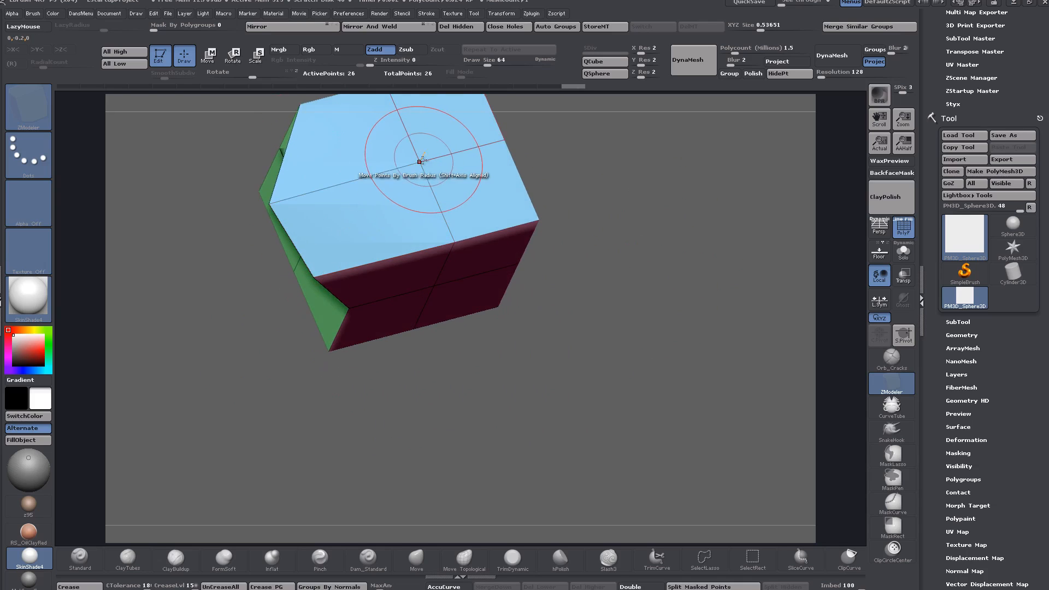
left_click_drag(419, 162, 456, 174)
left_click_drag(541, 218, 583, 245)
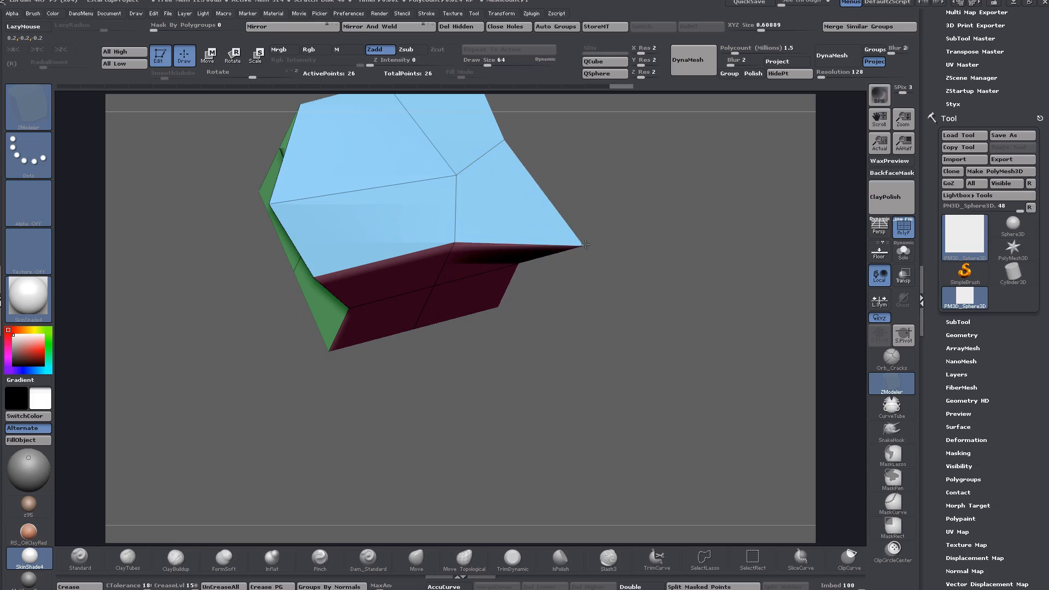
Increase the draw size to 203 and move the points around the middle of the blue-pink edge.
key("space")
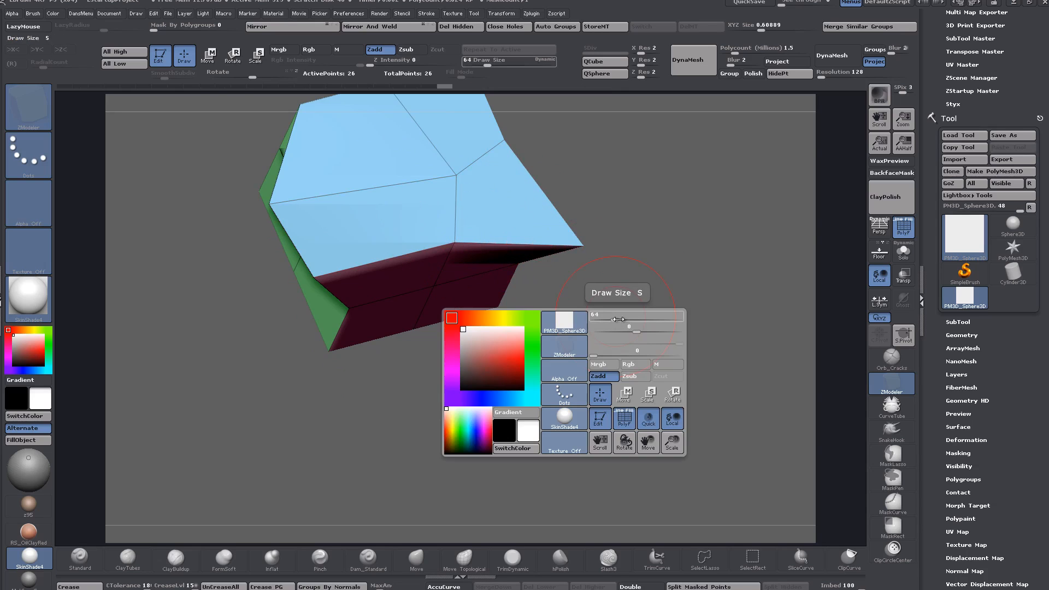
left_click_drag(615, 319, 631, 320)
left_click_drag(457, 241, 470, 301)
mouse_move(634, 351)
left_mouse_down()
mouse_move(620, 288)
mouse_move(620, 300)
mouse_move(600, 303)
left_mouse_up()
Undo all the point moves to restore the plain cube and return to the ZModeler brush.
key("ctrl+z")
key("ctrl+z")
key("ctrl+z")
key("ctrl+z")
key("b")
key("z")
key("m")
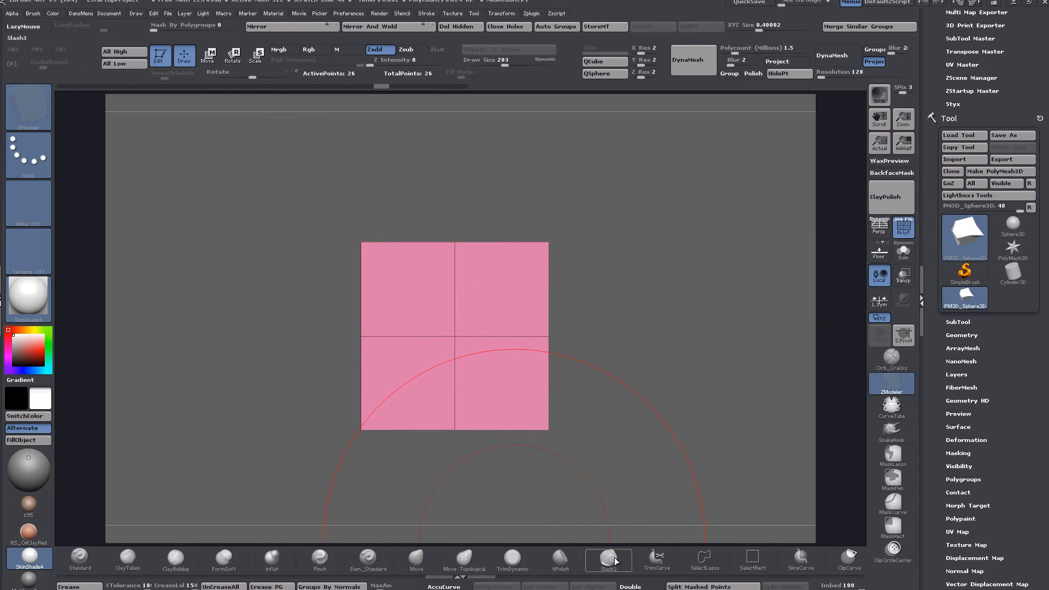
Set the Move point action's target to Infinite Depth and open the quick brush settings.
mouse_move(307, 312)
left_mouse_down("alt")
mouse_move(316, 338)
mouse_move(307, 257)
mouse_move(306, 290)
left_mouse_up("alt")
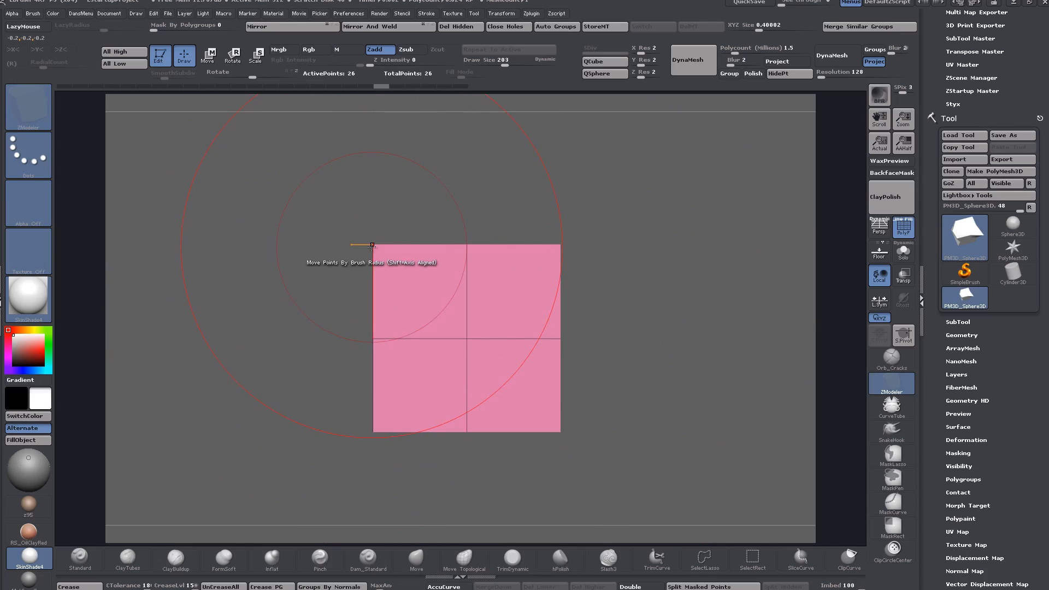
key("space")
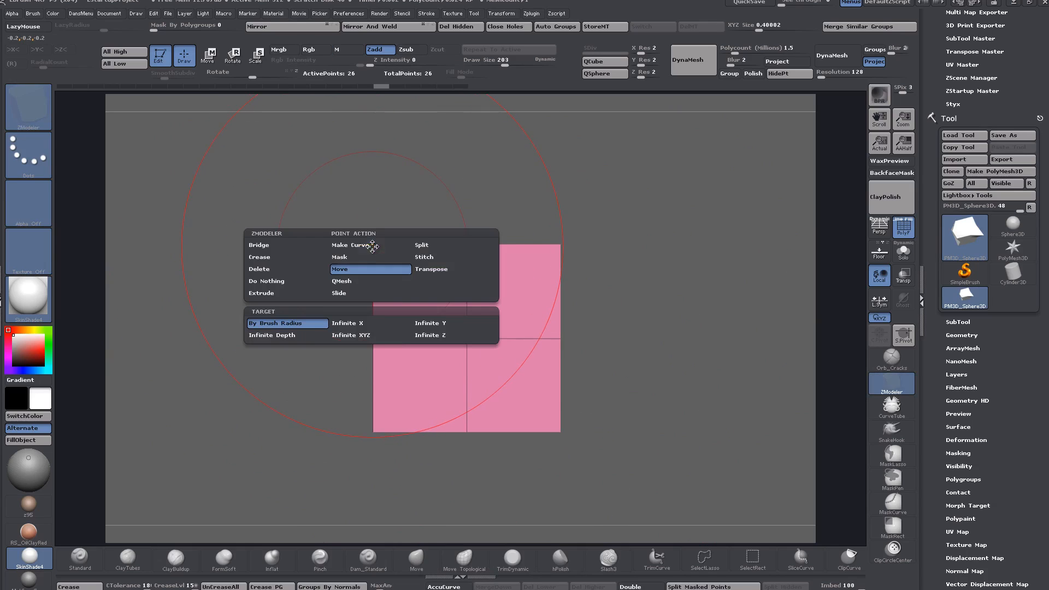
left_click(282, 335)
key("space")
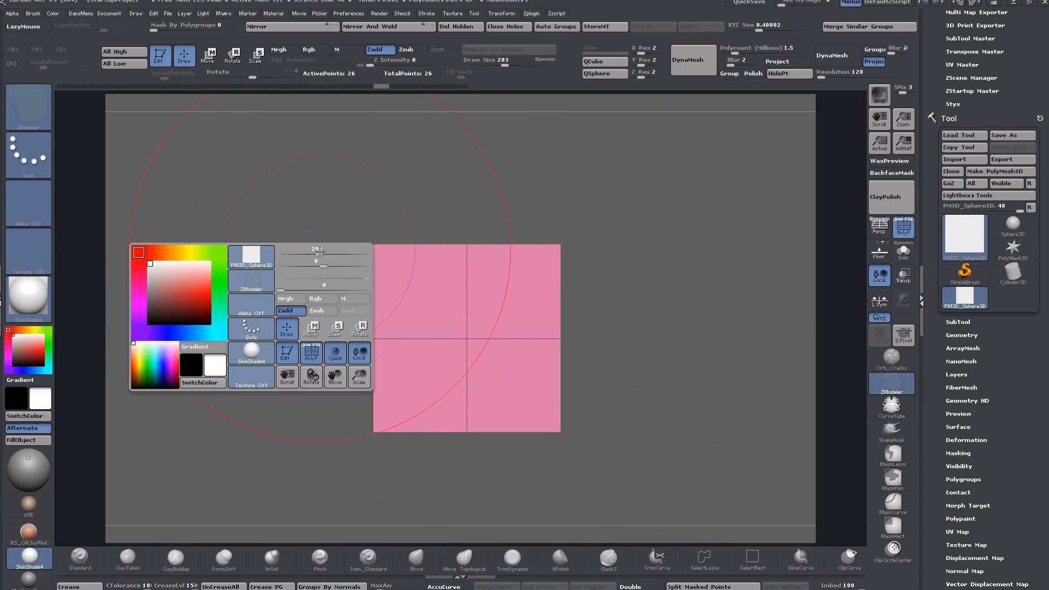